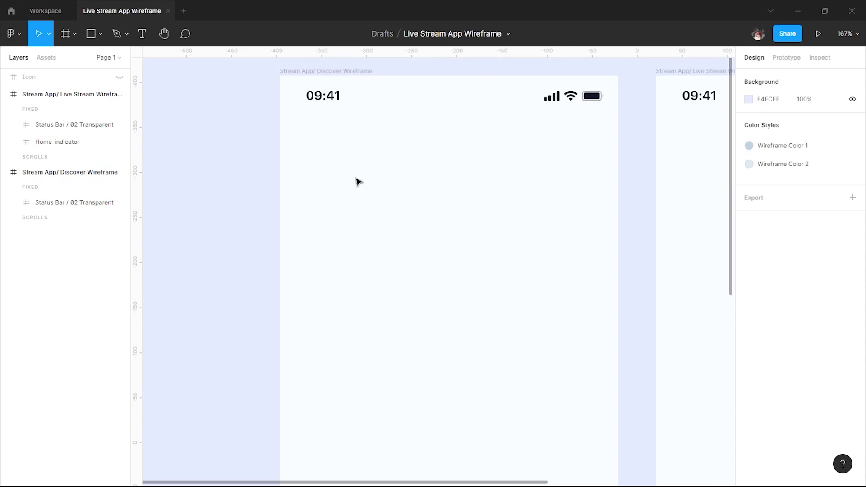
Step: Draw a long bar near the top-left with a shorter 88×14 copy below it
{"action": "key", "text": "r"}
{"action": "left_click_drag", "start_coordinate": [306, 146], "coordinate": [434, 162]}
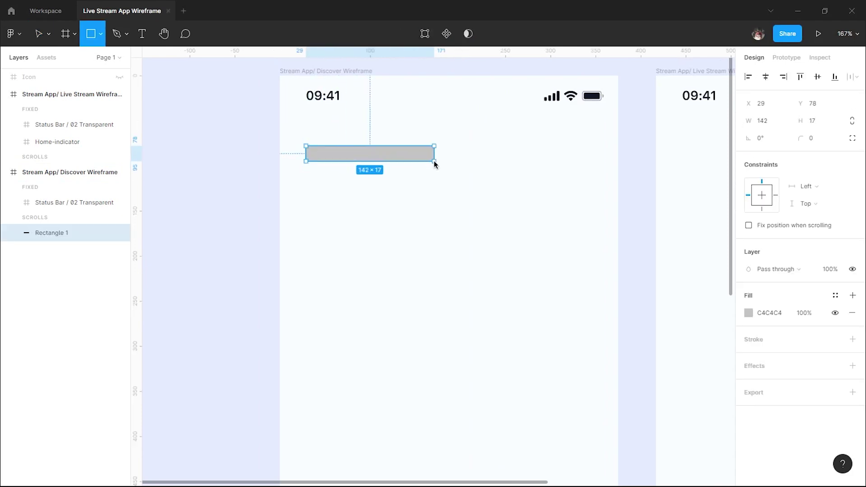
{"action": "left_click", "coordinate": [401, 180]}
{"action": "mouse_move", "coordinate": [379, 159]}
{"action": "left_mouse_down", "text": "alt"}
{"action": "mouse_move", "coordinate": [378, 197]}
{"action": "mouse_move", "coordinate": [378, 185]}
{"action": "left_mouse_up", "text": "alt"}
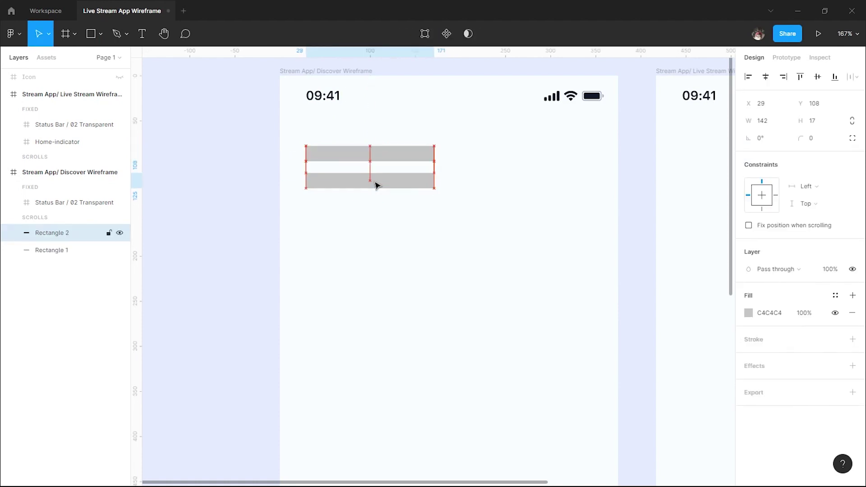
{"action": "left_click_drag", "start_coordinate": [434, 181], "coordinate": [387, 181]}
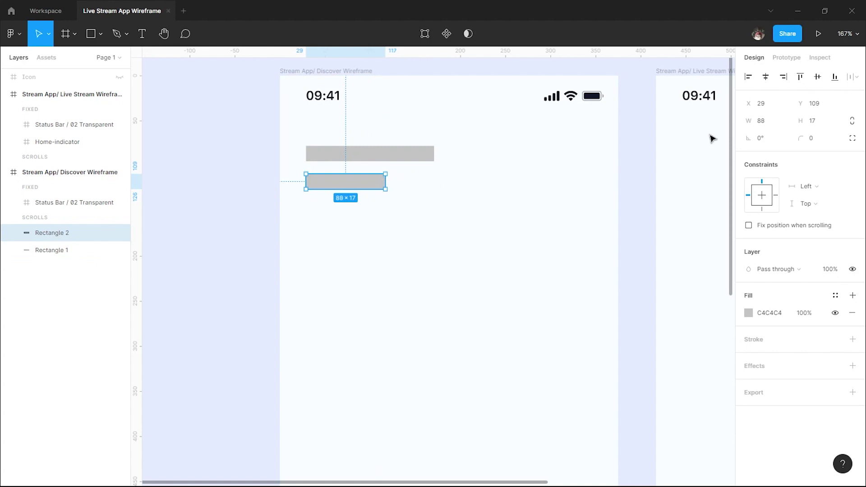
{"action": "type", "text": "15"}
{"action": "key", "text": "Return"}
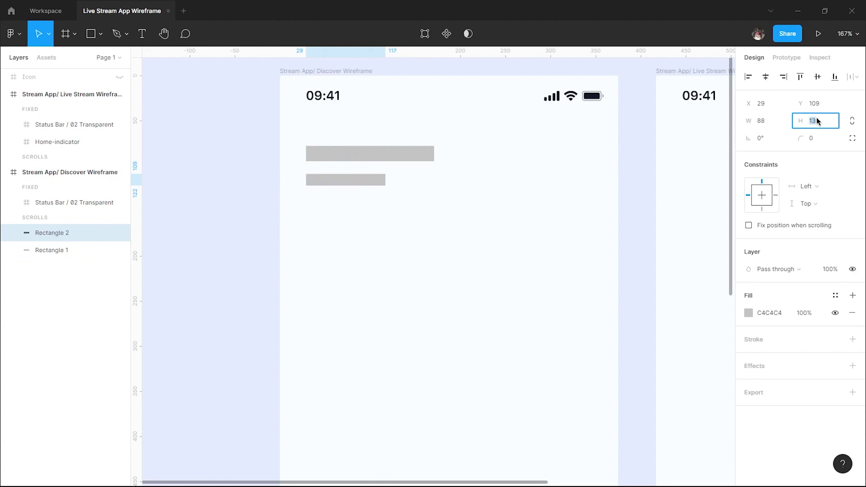
{"action": "key", "text": "Up"}
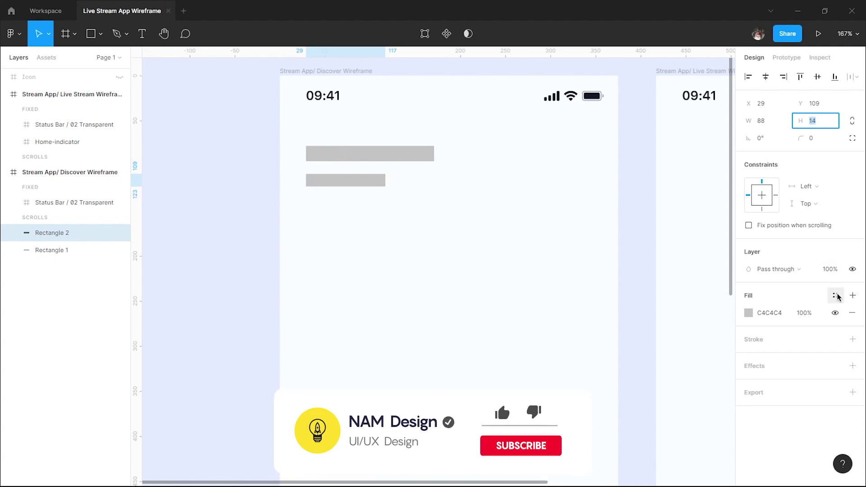
Step: Fill the short bar with Wireframe Color 2 and the long bar with Wireframe Color 1
{"action": "left_click", "coordinate": [836, 295]}
{"action": "left_click", "coordinate": [780, 361]}
{"action": "left_click", "coordinate": [379, 156]}
{"action": "left_click", "coordinate": [836, 294]}
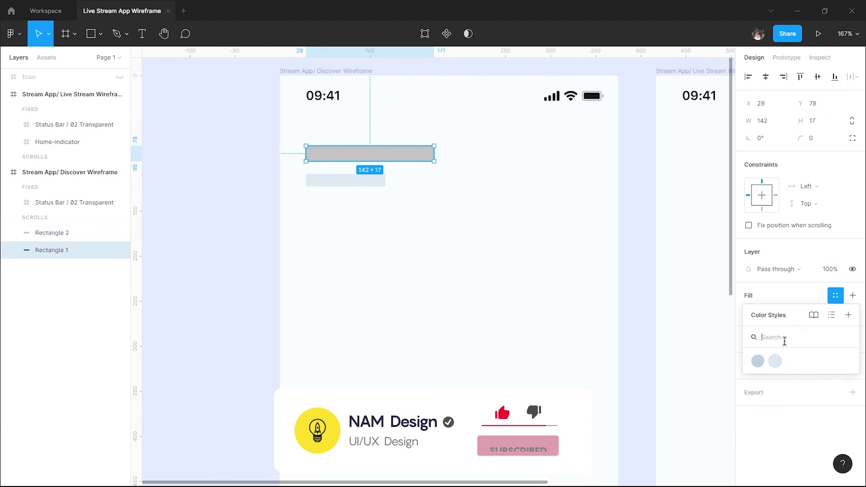
{"action": "left_click", "coordinate": [758, 361]}
{"action": "left_click", "coordinate": [52, 250]}
{"action": "left_click", "coordinate": [52, 233], "text": "shift"}
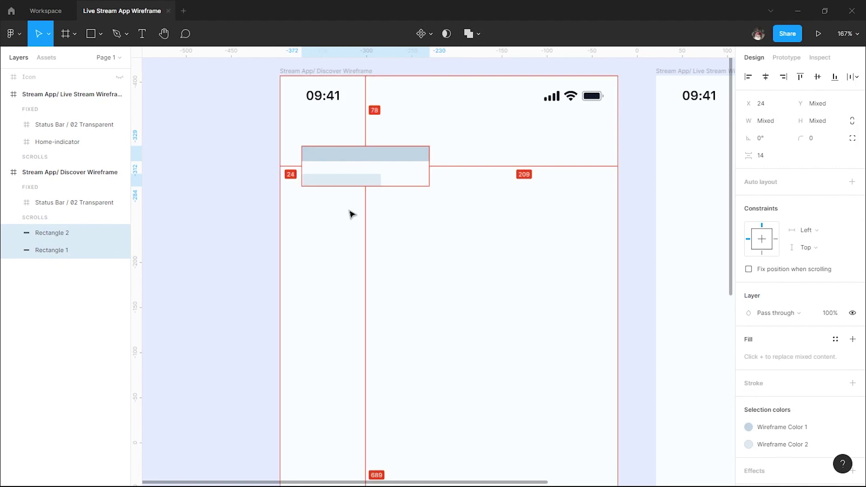
{"action": "left_click", "coordinate": [352, 215]}
Step: Draw a 51×51 square to the right of the bars, level with them
{"action": "key", "text": "r"}
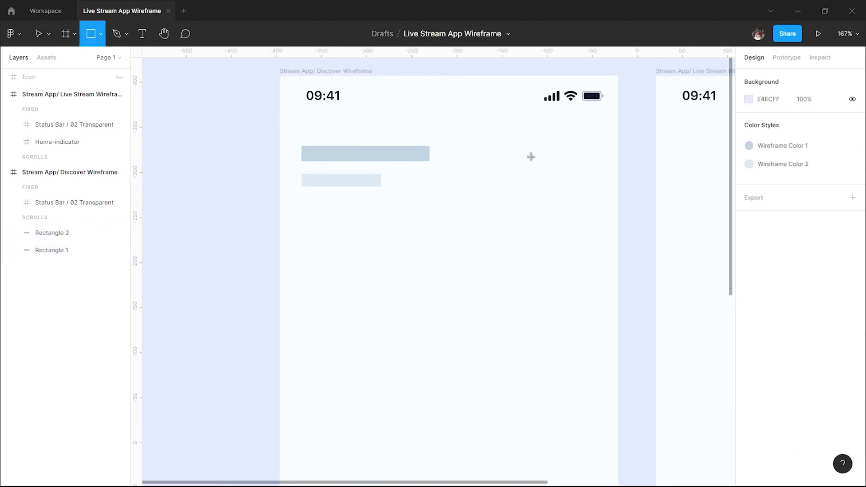
{"action": "left_click_drag", "start_coordinate": [531, 149], "coordinate": [555, 172]}
{"action": "type", "text": "51"}
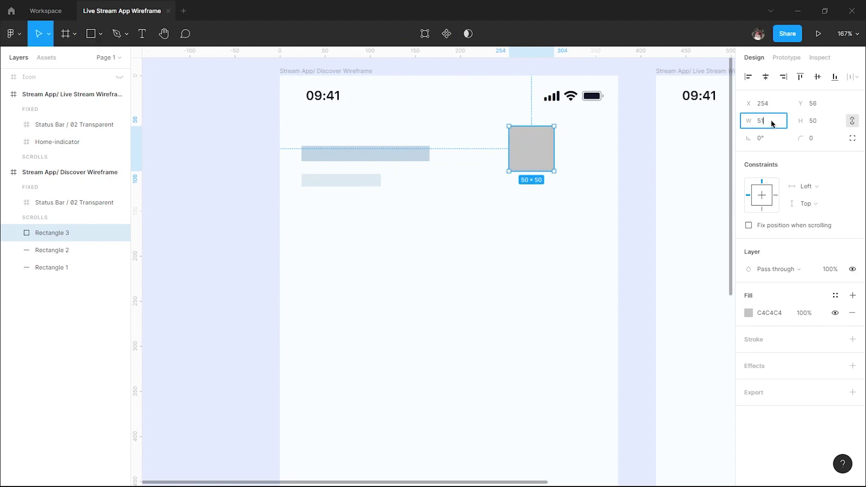
{"action": "key", "text": "Return"}
{"action": "left_click_drag", "start_coordinate": [535, 162], "coordinate": [540, 177]}
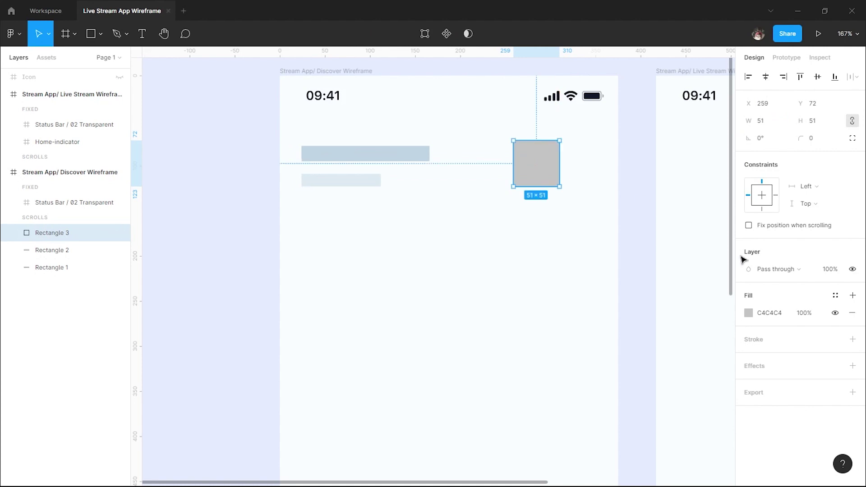
Step: Remove the square's fill, give it a Wireframe Color 2 outline and corner radius 13
{"action": "left_click", "coordinate": [835, 296]}
{"action": "left_click", "coordinate": [852, 313]}
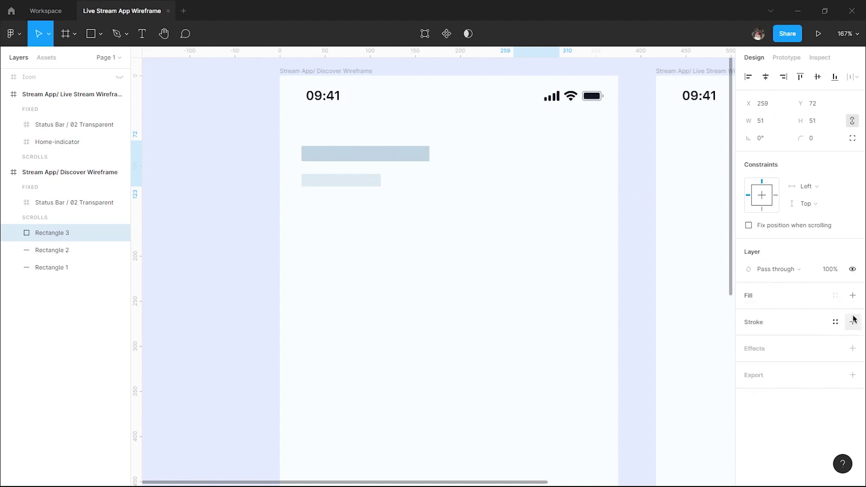
{"action": "left_click", "coordinate": [853, 322]}
{"action": "left_click", "coordinate": [835, 322]}
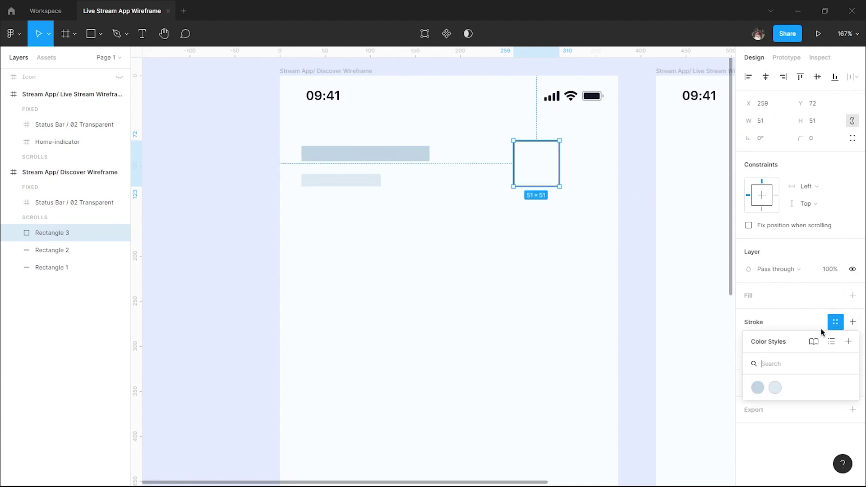
{"action": "left_click", "coordinate": [757, 388]}
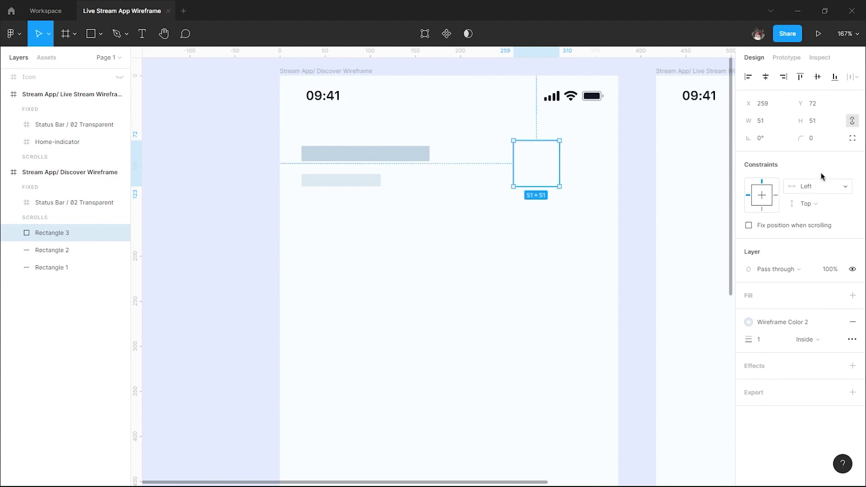
{"action": "key", "text": "Return"}
{"action": "left_click", "coordinate": [853, 138]}
{"action": "left_click", "coordinate": [853, 155]}
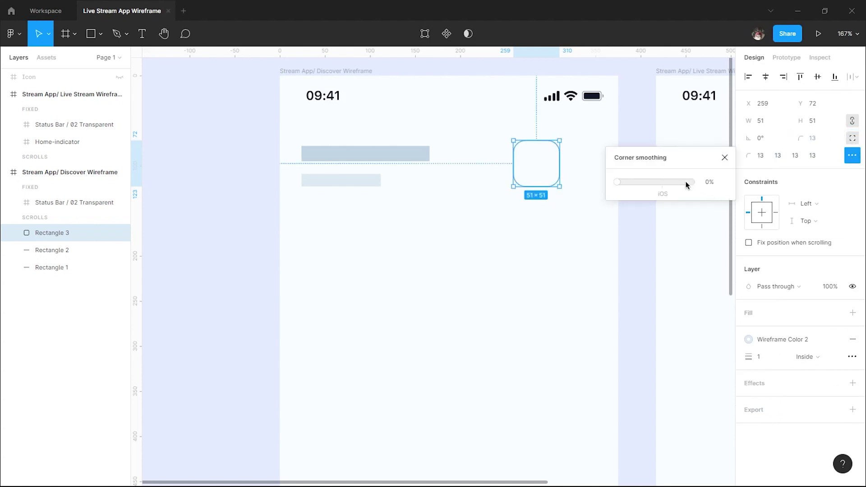
{"action": "left_click", "coordinate": [635, 208]}
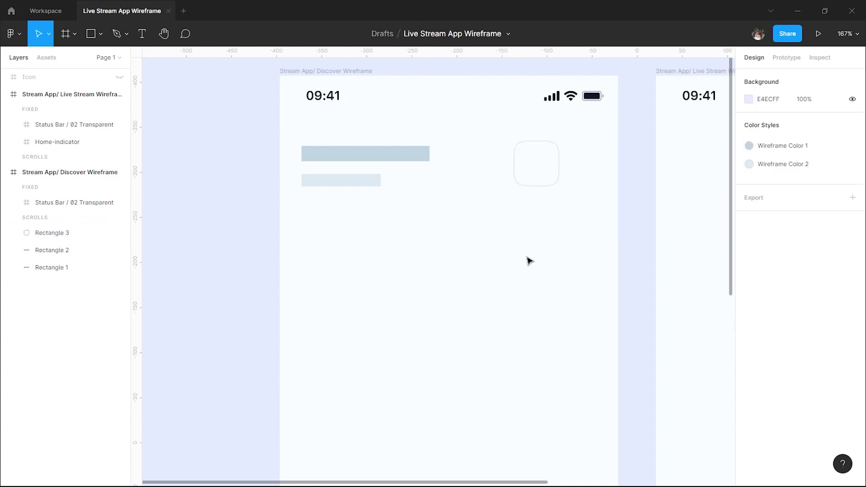
{"action": "key", "text": "o"}
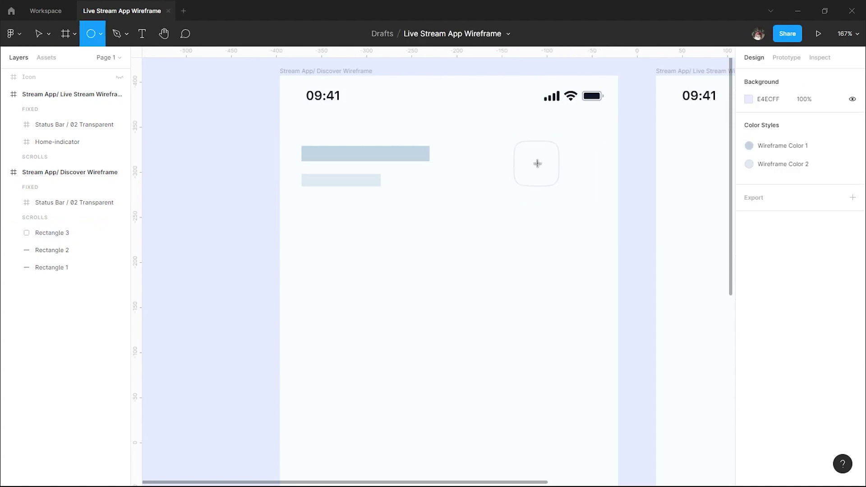
Step: Draw a 24×24 circle centred in the rounded square, filled with Wireframe Color 1
{"action": "left_click_drag", "start_coordinate": [536, 162], "coordinate": [543, 168]}
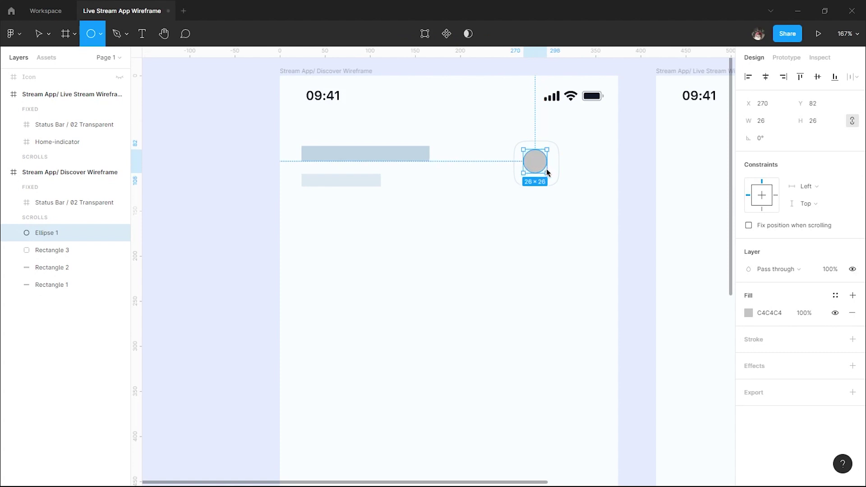
{"action": "left_click_drag", "start_coordinate": [546, 170], "coordinate": [543, 167]}
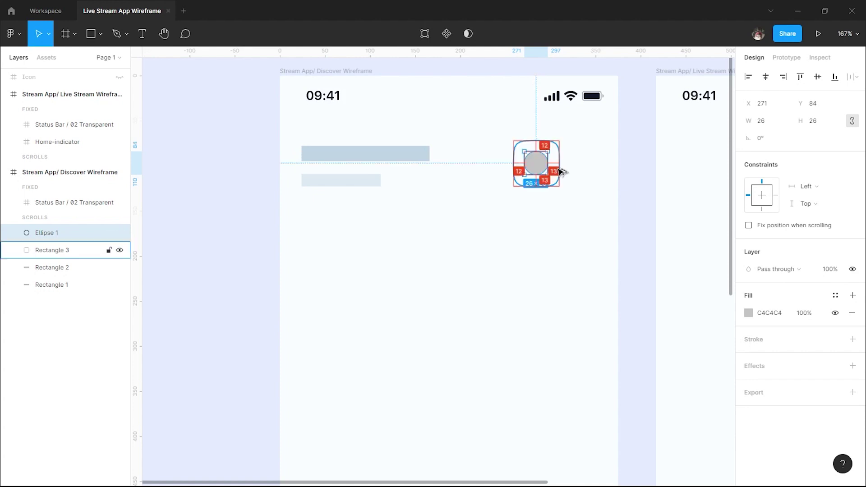
{"action": "left_click", "coordinate": [835, 296]}
{"action": "left_click", "coordinate": [759, 119]}
{"action": "type", "text": "24"}
{"action": "key", "text": "Return"}
{"action": "left_click", "coordinate": [564, 187]}
{"action": "left_click", "coordinate": [537, 166]}
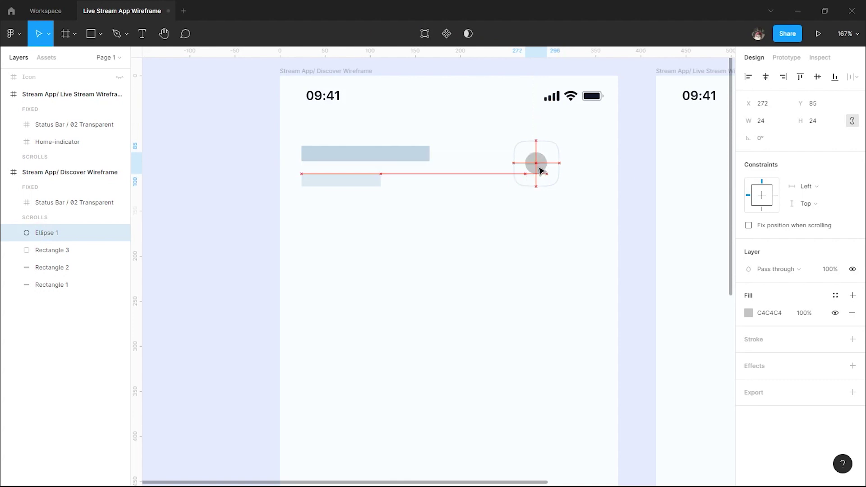
{"action": "left_click", "coordinate": [836, 295]}
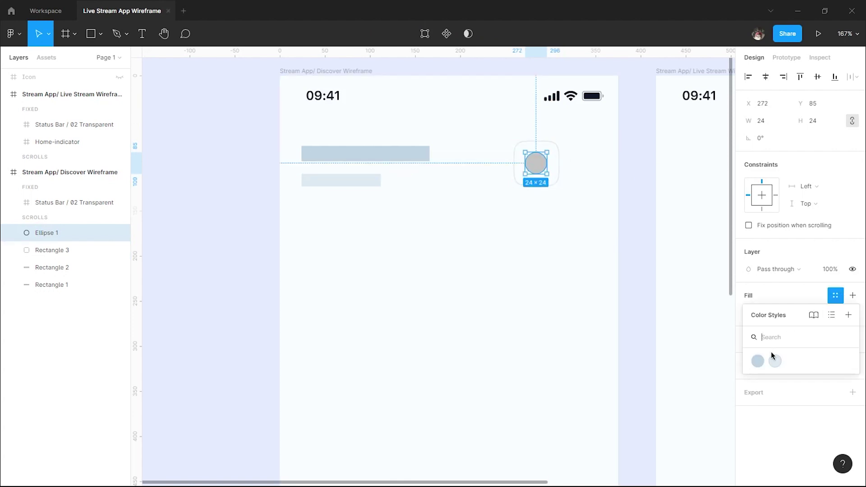
{"action": "left_click", "coordinate": [760, 360]}
{"action": "left_click", "coordinate": [536, 282]}
Step: Group the circle with the rounded square, and group the two bars together
{"action": "left_click_drag", "start_coordinate": [585, 136], "coordinate": [495, 238]}
{"action": "key", "text": "ctrl+g"}
{"action": "left_click_drag", "start_coordinate": [379, 236], "coordinate": [402, 158]}
{"action": "key", "text": "ctrl+g"}
{"action": "left_click", "coordinate": [543, 176]}
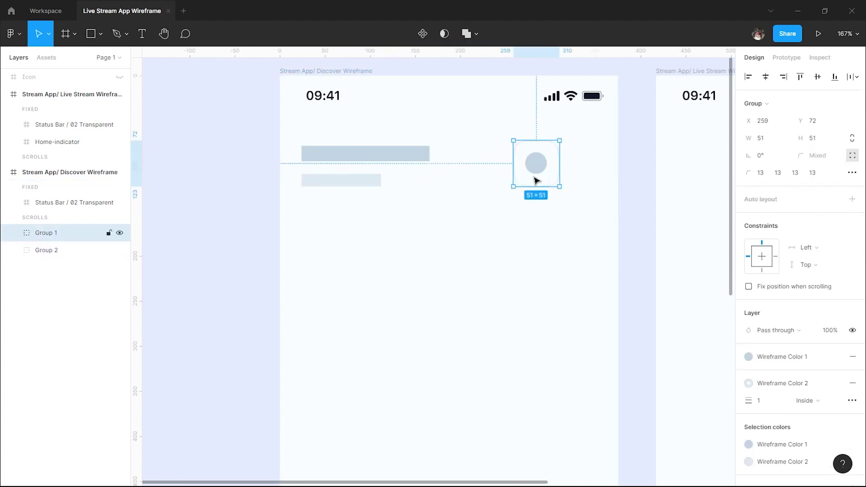
{"action": "left_click", "coordinate": [420, 160], "text": "shift"}
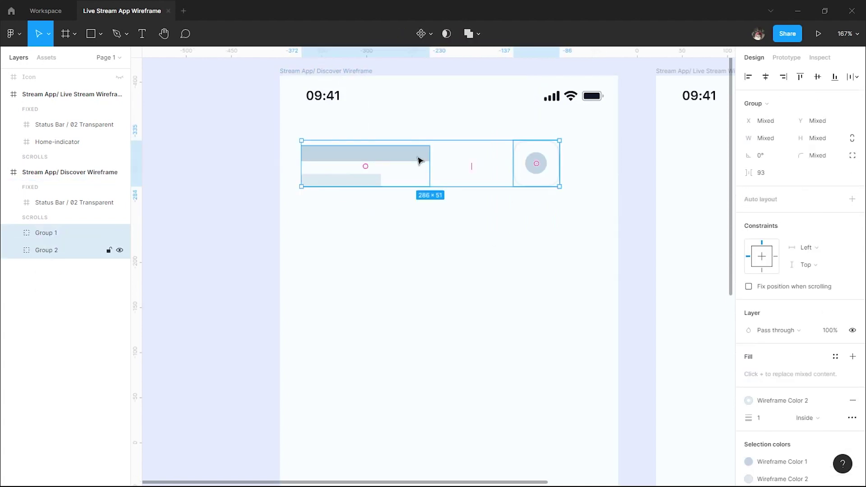
Step: Make both groups a middle-left auto layout row with 138 spacing, nudged up to Y 64
{"action": "left_click", "coordinate": [853, 199]}
{"action": "left_click", "coordinate": [851, 217]}
{"action": "left_click", "coordinate": [806, 262]}
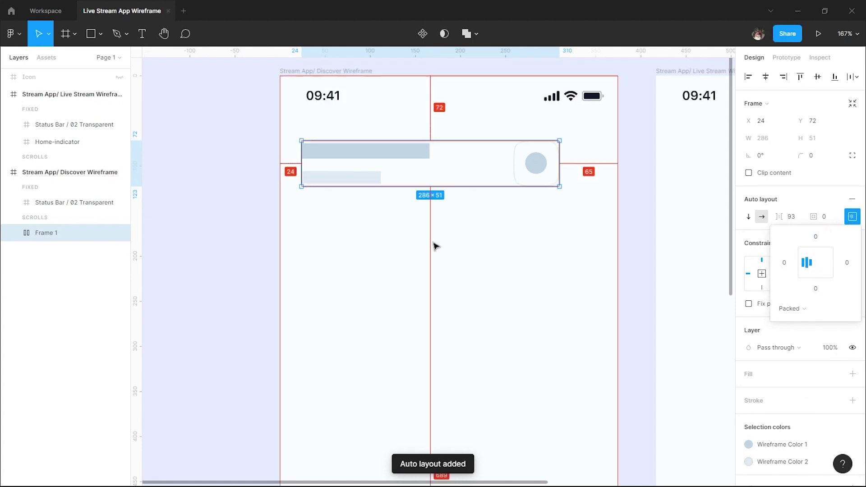
{"action": "left_click", "coordinate": [803, 217]}
{"action": "key", "text": "Up"}
{"action": "key", "text": "Up"}
{"action": "key", "text": "Up"}
{"action": "key", "text": "Up"}
{"action": "key", "text": "Up"}
{"action": "key", "text": "Up"}
{"action": "key", "text": "Up"}
{"action": "key", "text": "Up"}
{"action": "key", "text": "Up"}
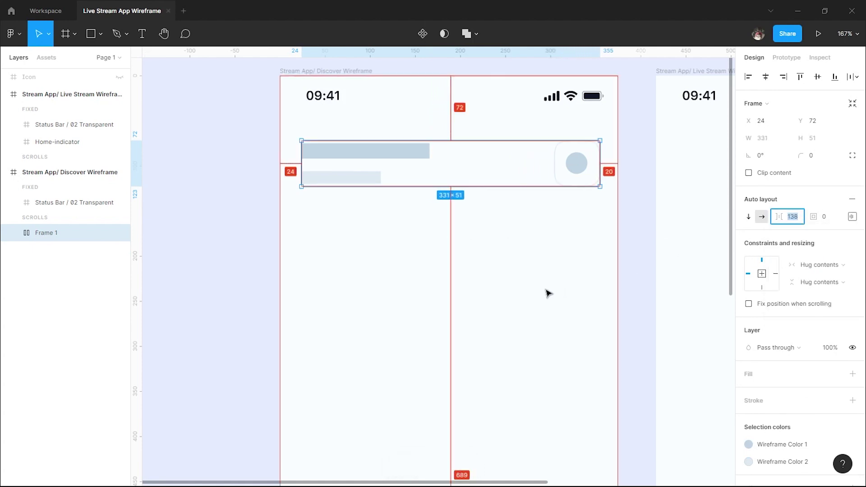
{"action": "left_click", "coordinate": [548, 294]}
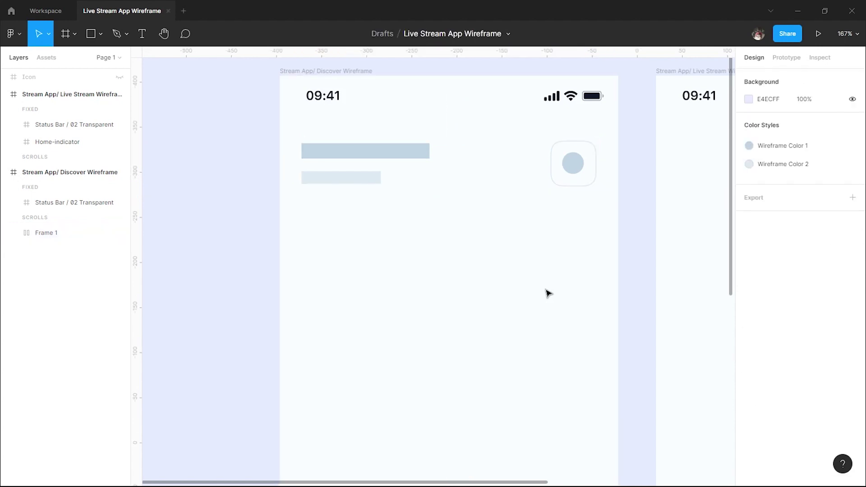
{"action": "left_click", "coordinate": [427, 181]}
{"action": "key", "text": "Up"}
{"action": "key", "text": "Up"}
{"action": "key", "text": "Up"}
{"action": "key", "text": "Escape"}
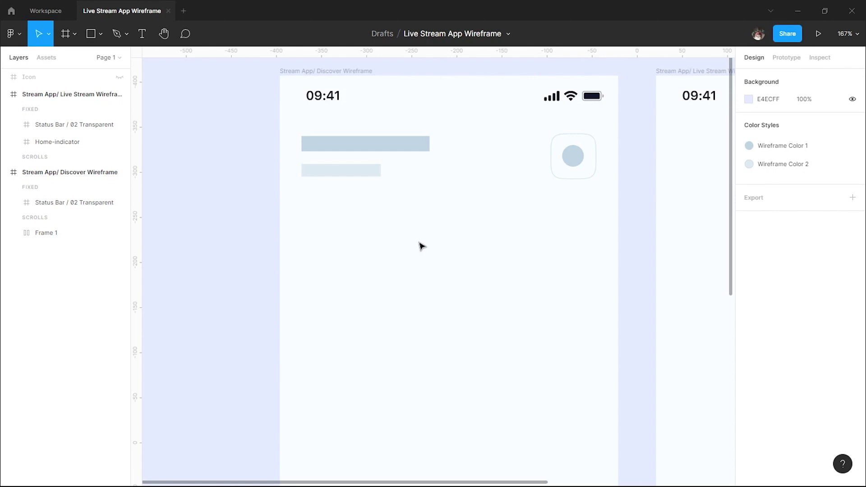
Step: Draw a 327×56 block below the header row
{"action": "key", "text": "r"}
{"action": "mouse_move", "coordinate": [303, 203]}
{"action": "left_mouse_down"}
{"action": "mouse_move", "coordinate": [597, 244]}
{"action": "mouse_move", "coordinate": [596, 253]}
{"action": "left_mouse_up"}
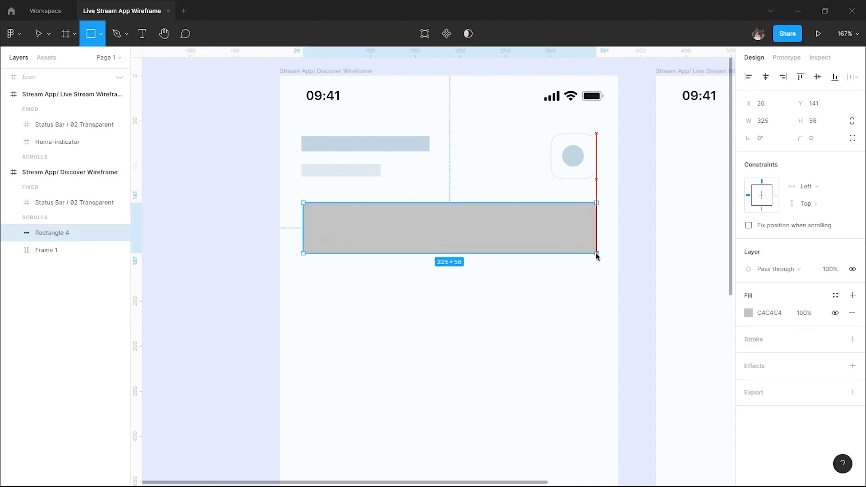
{"action": "left_click_drag", "start_coordinate": [597, 253], "coordinate": [596, 254]}
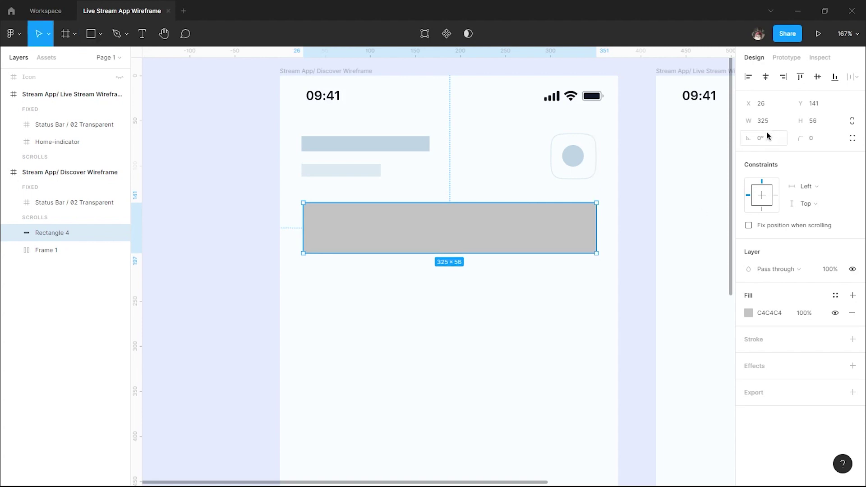
{"action": "key", "text": "Up"}
{"action": "key", "text": "Up"}
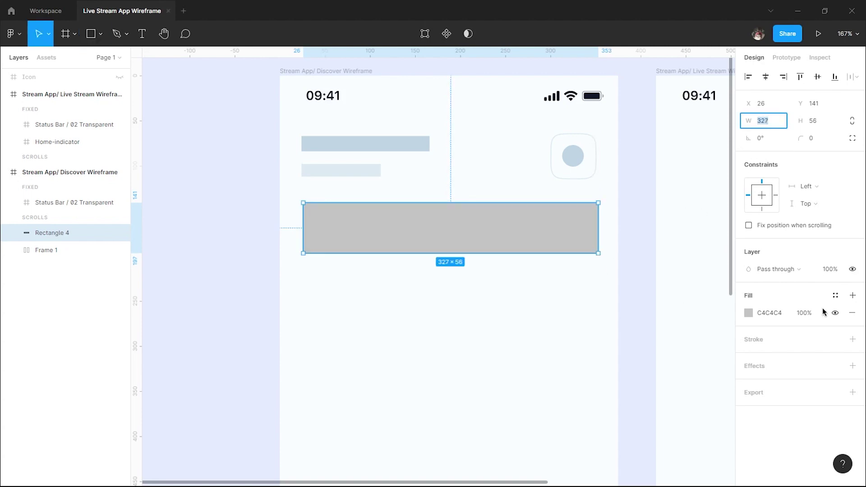
Step: Remove the block's fill and give it a Wireframe Color 2 outline
{"action": "left_click", "coordinate": [836, 295]}
{"action": "left_click", "coordinate": [833, 301]}
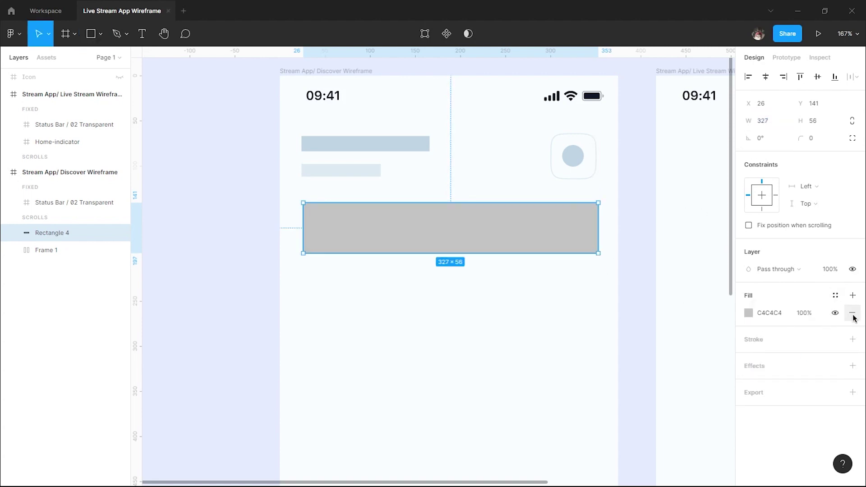
{"action": "left_click", "coordinate": [852, 311]}
{"action": "left_click", "coordinate": [835, 322]}
{"action": "left_click", "coordinate": [776, 383]}
Step: Round the box corners to 15 with 100% smoothing and nudge it to X 24
{"action": "left_click", "coordinate": [822, 135]}
{"action": "type", "text": "15"}
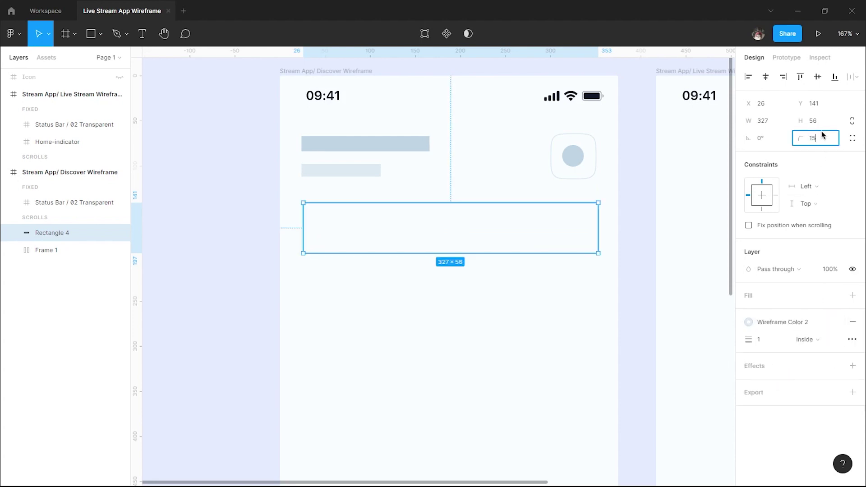
{"action": "left_click", "coordinate": [852, 138]}
{"action": "left_click", "coordinate": [852, 155]}
{"action": "left_click_drag", "start_coordinate": [676, 183], "coordinate": [693, 194]}
{"action": "left_click", "coordinate": [512, 305]}
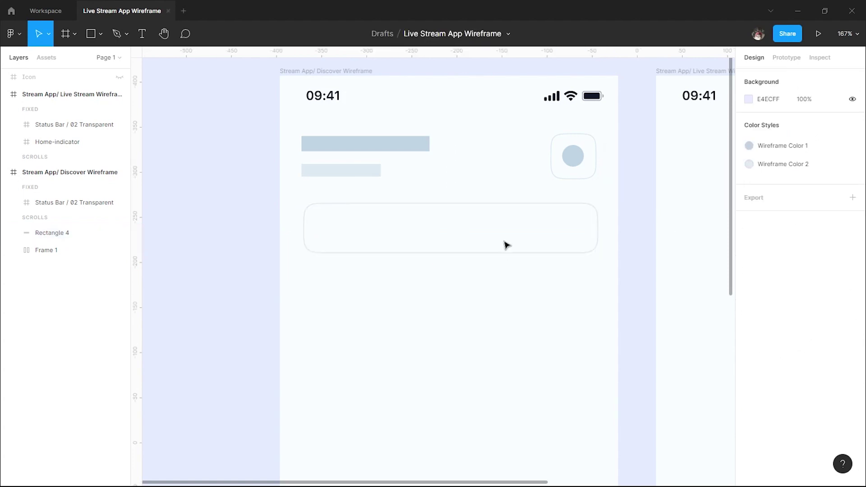
{"action": "left_click", "coordinate": [494, 203]}
{"action": "key", "text": "Left"}
{"action": "key", "text": "Left"}
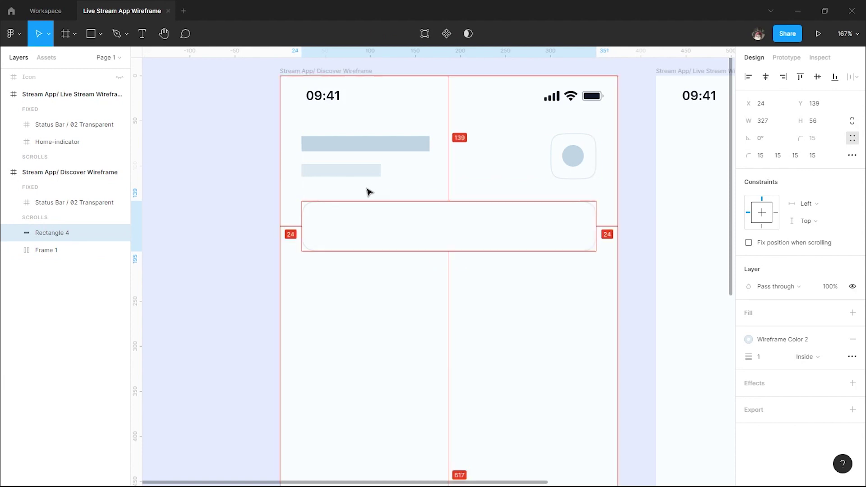
{"action": "left_click", "coordinate": [452, 287]}
Step: Drag the search icon from Assets into the left of the rounded box
{"action": "scroll", "coordinate": [451, 284], "scroll_direction": "down", "scroll_amount": 1}
{"action": "left_click", "coordinate": [46, 58]}
{"action": "left_click_drag", "start_coordinate": [82, 142], "coordinate": [333, 222]}
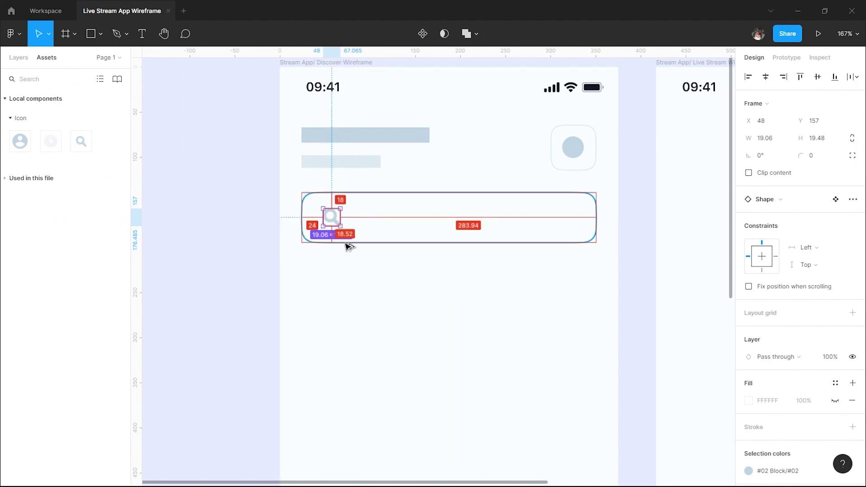
{"action": "left_click", "coordinate": [366, 262]}
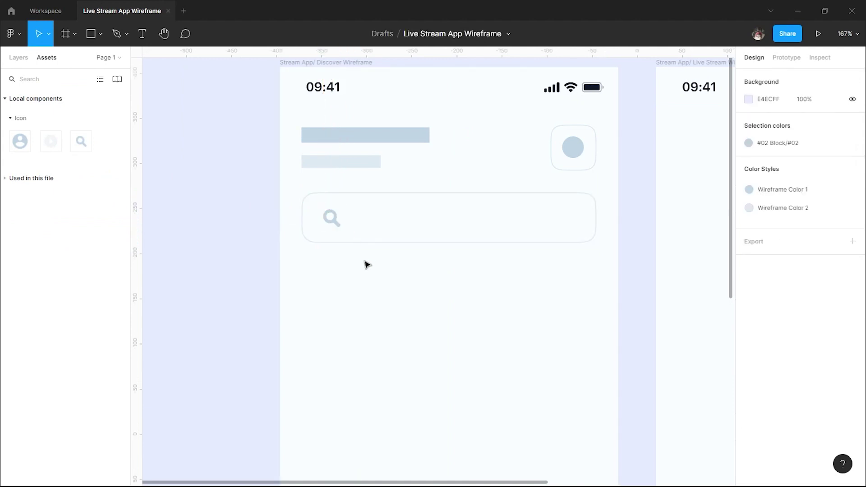
Step: Draw a 183×6 Wireframe Color 1 bar at X 83 beside the search icon
{"action": "key", "text": "r"}
{"action": "left_click_drag", "start_coordinate": [357, 216], "coordinate": [522, 225]}
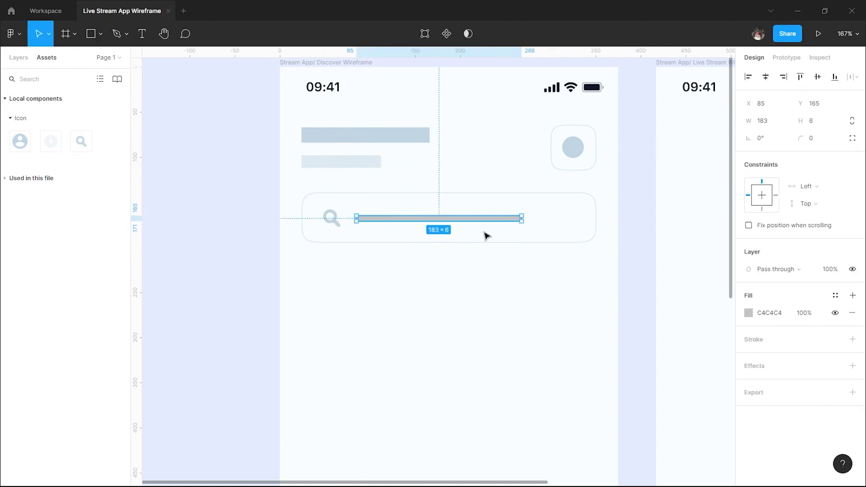
{"action": "key", "text": "Down"}
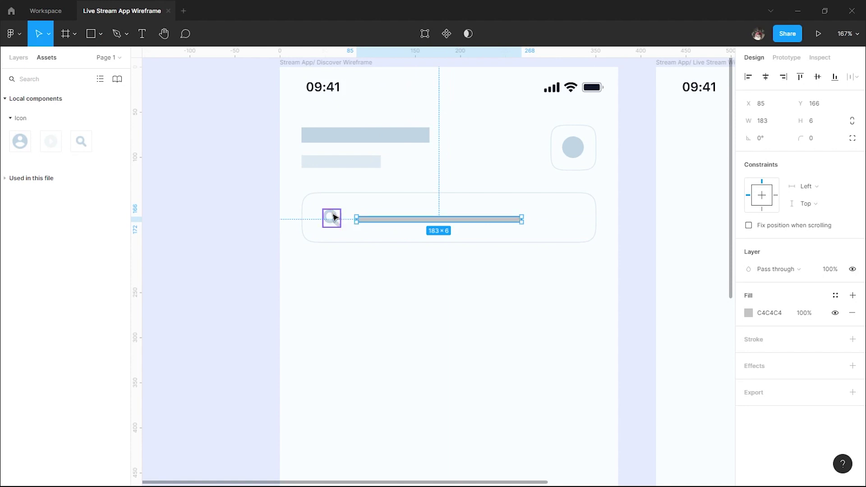
{"action": "key", "text": "Left"}
{"action": "key", "text": "Left"}
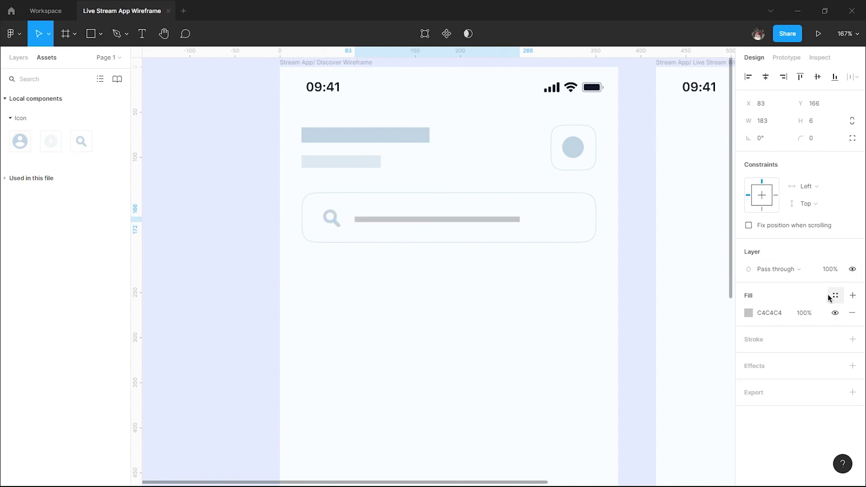
{"action": "left_click", "coordinate": [835, 296]}
{"action": "left_click", "coordinate": [774, 362]}
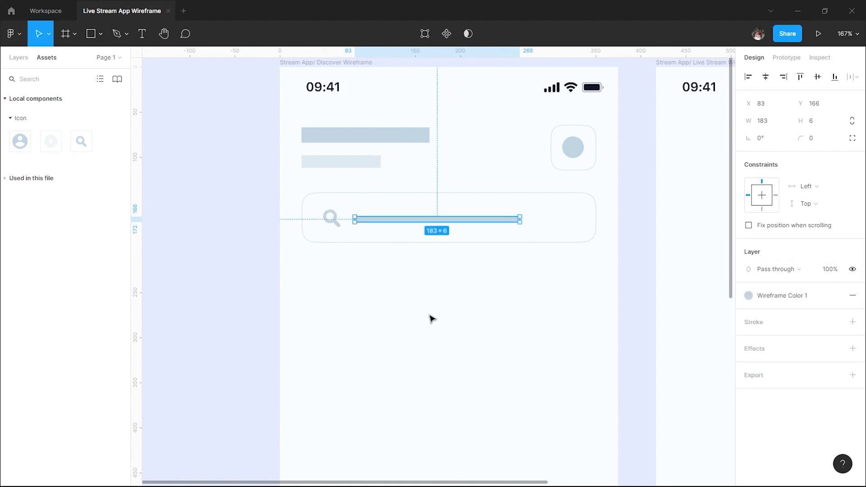
{"action": "left_click", "coordinate": [467, 282]}
{"action": "scroll", "coordinate": [467, 282], "scroll_direction": "down", "scroll_amount": 1}
{"action": "scroll", "coordinate": [467, 282], "scroll_direction": "down", "scroll_amount": 1}
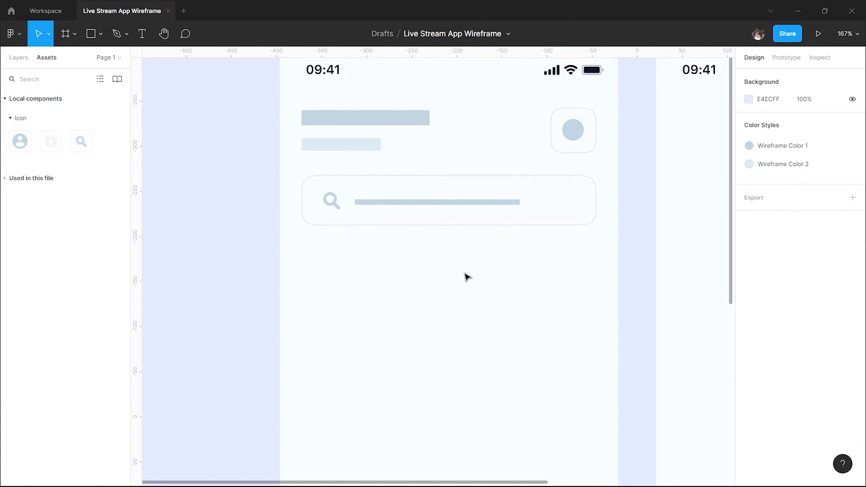
{"action": "scroll", "coordinate": [467, 271], "scroll_direction": "down", "scroll_amount": 1}
Step: Draw a 6×6 Wireframe Color 1 dot below the search box and start a thin bar beside it
{"action": "scroll", "coordinate": [432, 271], "scroll_direction": "up", "scroll_amount": 1}
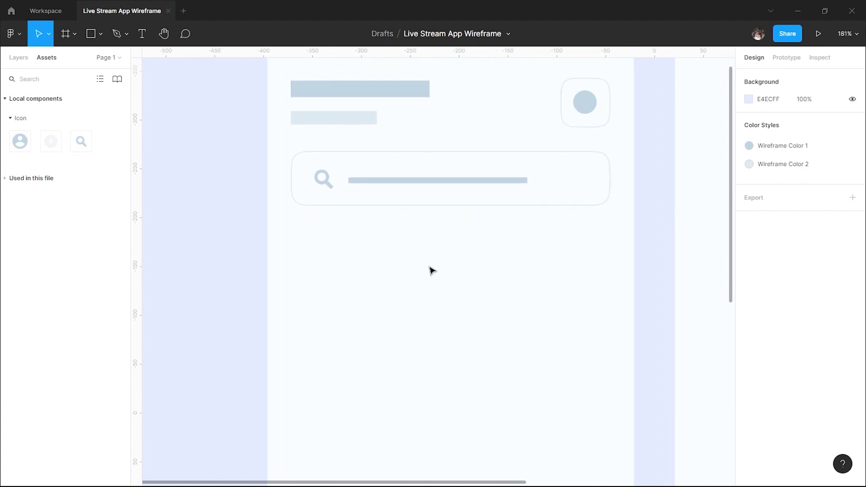
{"action": "key", "text": "o"}
{"action": "left_click_drag", "start_coordinate": [300, 230], "coordinate": [305, 235]}
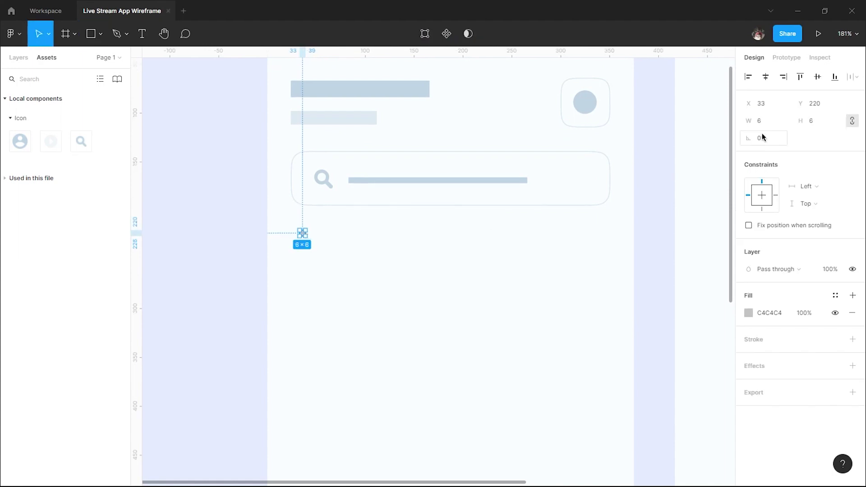
{"action": "left_click", "coordinate": [410, 273]}
{"action": "key", "text": "ctrl+z"}
{"action": "left_click", "coordinate": [835, 295]}
{"action": "left_click", "coordinate": [757, 360]}
{"action": "left_click", "coordinate": [340, 265]}
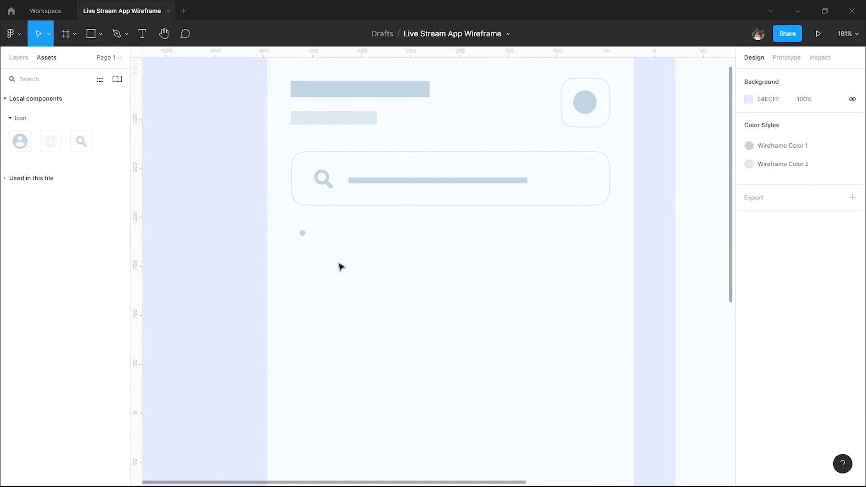
{"action": "key", "text": "r"}
{"action": "left_click_drag", "start_coordinate": [316, 229], "coordinate": [412, 235]}
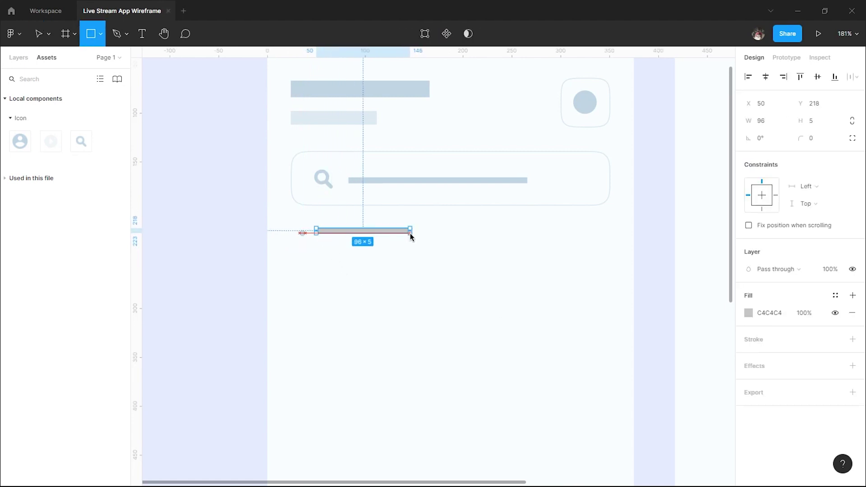
Step: Make the thin bar 7 px high and fill it with Wireframe Color 1
{"action": "left_click_drag", "start_coordinate": [411, 235], "coordinate": [413, 239]}
{"action": "left_click", "coordinate": [810, 121]}
{"action": "type", "text": "7"}
{"action": "left_click", "coordinate": [511, 250]}
{"action": "left_click", "coordinate": [369, 230]}
{"action": "left_click", "coordinate": [835, 295]}
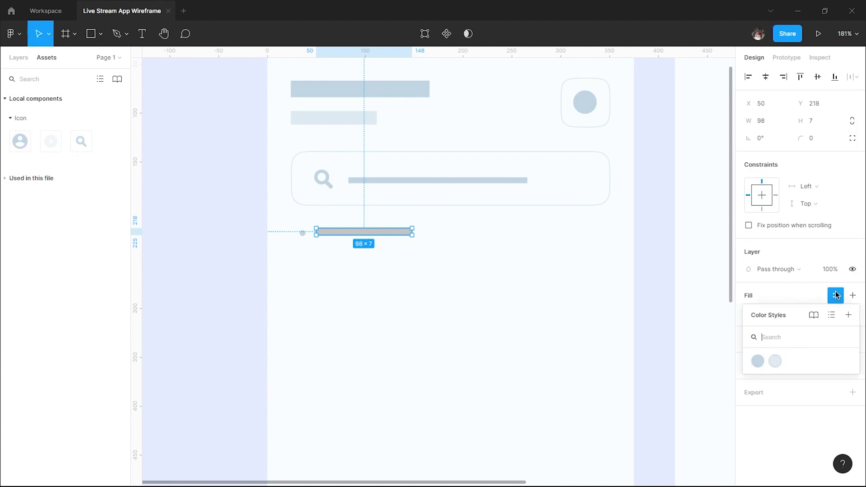
{"action": "left_click", "coordinate": [758, 361]}
{"action": "left_click", "coordinate": [378, 327]}
Step: Alt-drag copies of the bar to form a row of four bars
{"action": "left_click", "coordinate": [383, 233]}
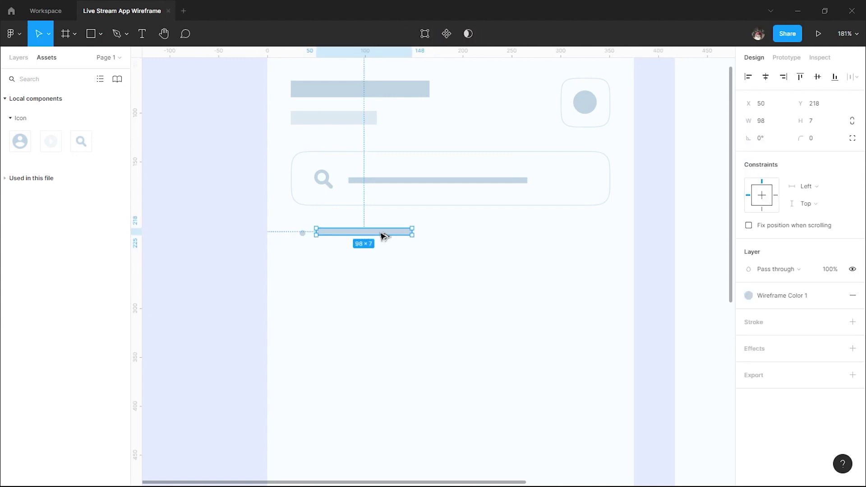
{"action": "mouse_move", "coordinate": [413, 232]}
{"action": "left_mouse_down"}
{"action": "mouse_move", "coordinate": [397, 232]}
{"action": "mouse_move", "coordinate": [646, 232]}
{"action": "left_mouse_up"}
{"action": "left_click", "coordinate": [375, 250]}
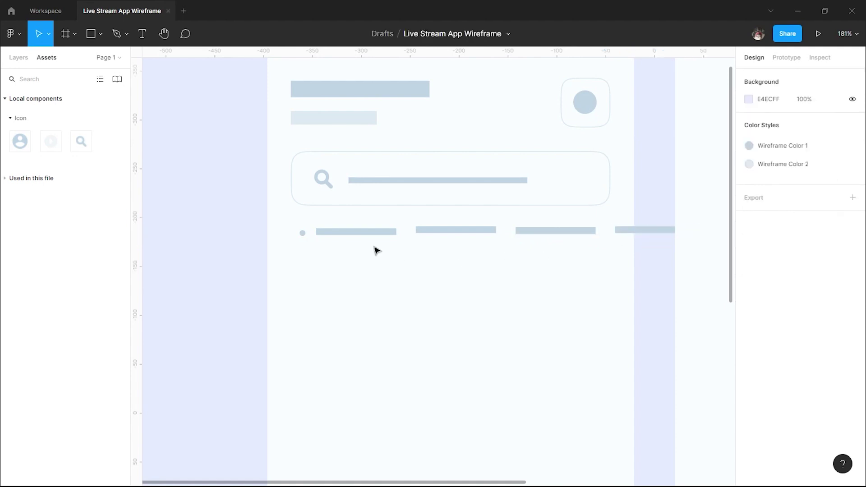
Step: Recolour the second, third and fourth bars with Wireframe Color 2
{"action": "left_click", "coordinate": [372, 232]}
{"action": "left_click", "coordinate": [474, 230], "text": "shift"}
{"action": "left_click", "coordinate": [555, 231], "text": "shift"}
{"action": "left_click", "coordinate": [644, 233], "text": "shift"}
{"action": "left_click", "coordinate": [456, 230]}
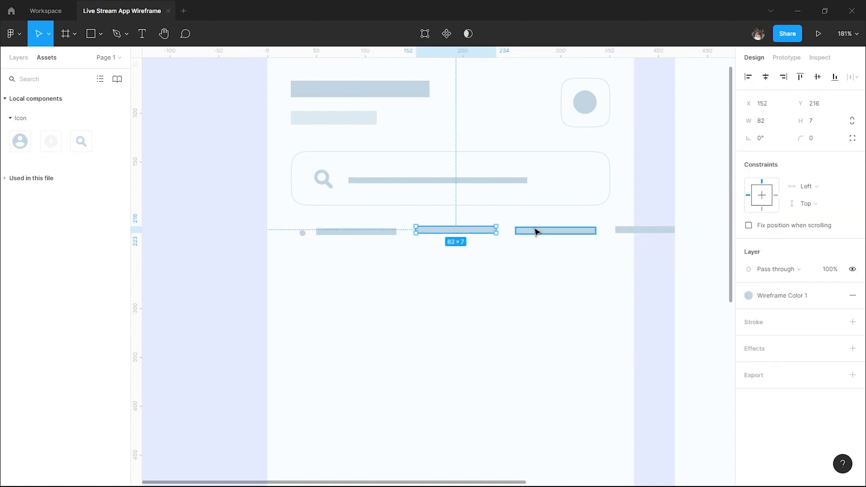
{"action": "left_click", "coordinate": [555, 230], "text": "shift"}
{"action": "left_click", "coordinate": [644, 232], "text": "shift"}
{"action": "left_click", "coordinate": [836, 207]}
{"action": "left_click", "coordinate": [776, 273]}
{"action": "left_click", "coordinate": [449, 259]}
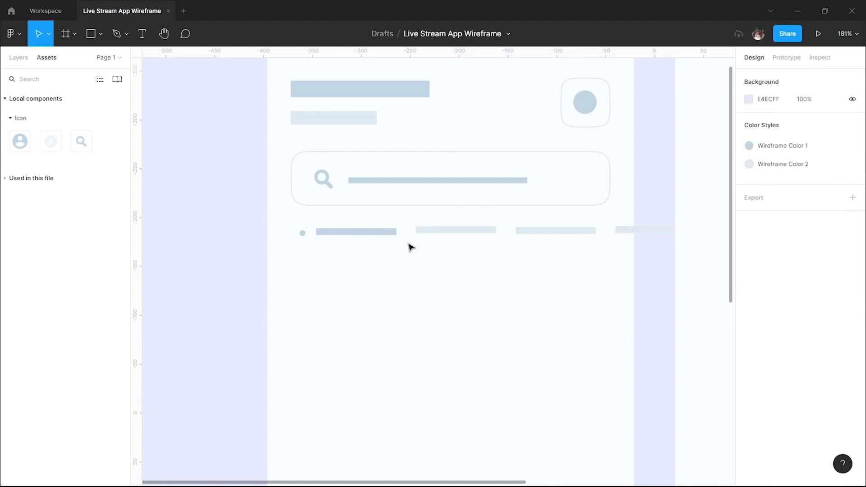
Step: Wrap the four bars in a vertically centred auto layout frame with 20 spacing
{"action": "left_click", "coordinate": [357, 231]}
{"action": "left_click", "coordinate": [464, 232], "text": "shift"}
{"action": "left_click", "coordinate": [555, 231], "text": "shift"}
{"action": "left_click", "coordinate": [637, 233], "text": "shift"}
{"action": "key", "text": "ctrl+alt+g"}
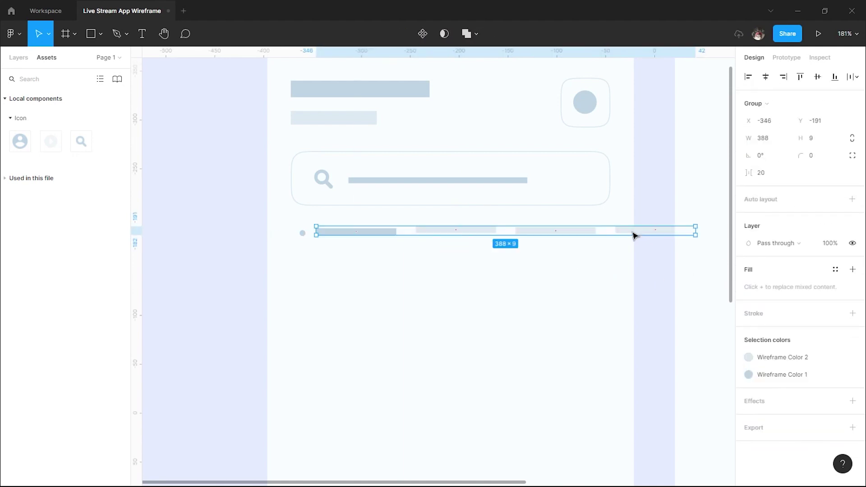
{"action": "left_click", "coordinate": [852, 199]}
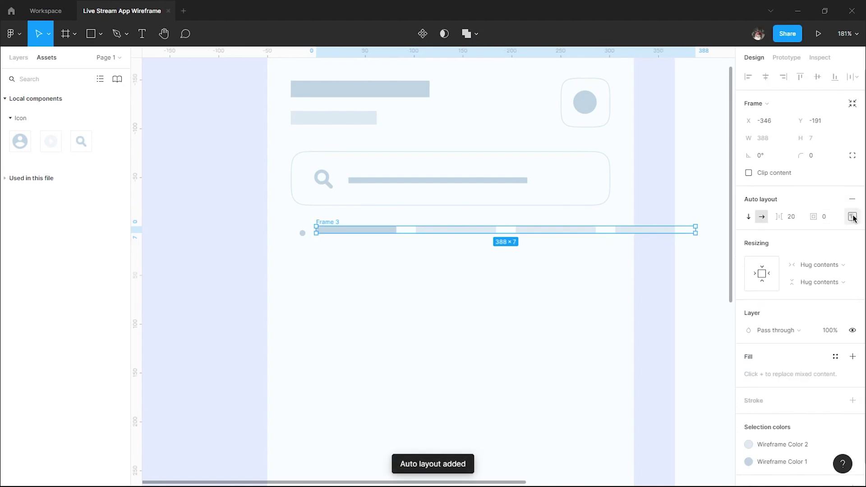
{"action": "left_click", "coordinate": [852, 216]}
{"action": "left_click", "coordinate": [805, 264]}
{"action": "left_click", "coordinate": [488, 265]}
{"action": "left_click_drag", "start_coordinate": [328, 229], "coordinate": [326, 232]}
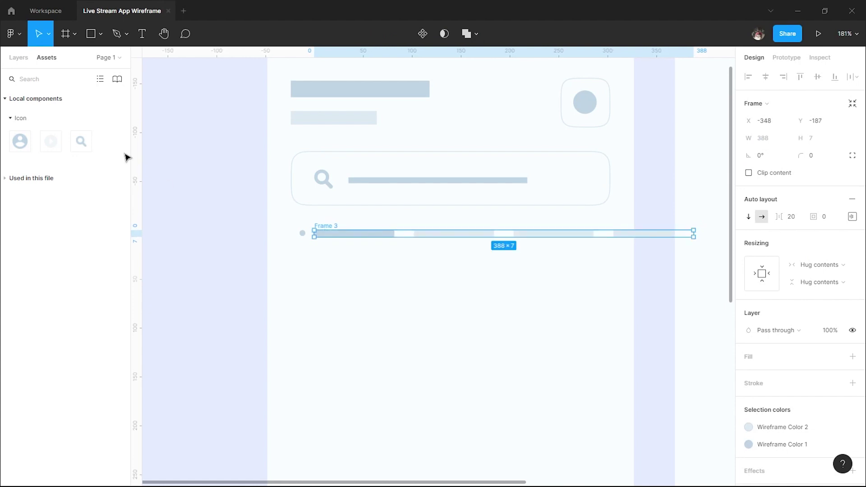
Step: Move the bar frame (Frame 3) into the Discover wireframe via the layers list
{"action": "left_click", "coordinate": [18, 57]}
{"action": "left_click_drag", "start_coordinate": [31, 175], "coordinate": [42, 329]}
{"action": "left_click", "coordinate": [337, 242]}
{"action": "scroll", "coordinate": [304, 235], "scroll_direction": "up", "scroll_amount": 5}
{"action": "left_click", "coordinate": [301, 233]}
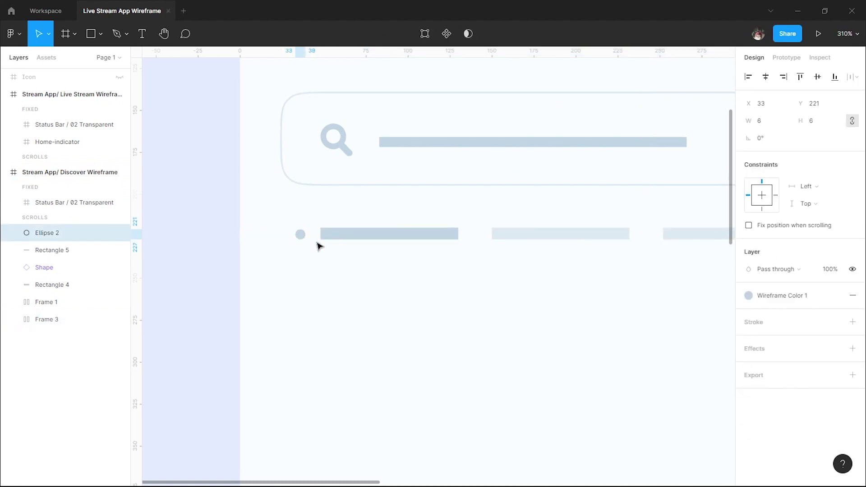
Step: Group the dot and the row of bars, then nudge the group to X 24, Y 227
{"action": "left_click", "coordinate": [330, 255]}
{"action": "scroll", "coordinate": [330, 255], "scroll_direction": "down", "scroll_amount": 3}
{"action": "scroll", "coordinate": [328, 254], "scroll_direction": "down", "scroll_amount": 2}
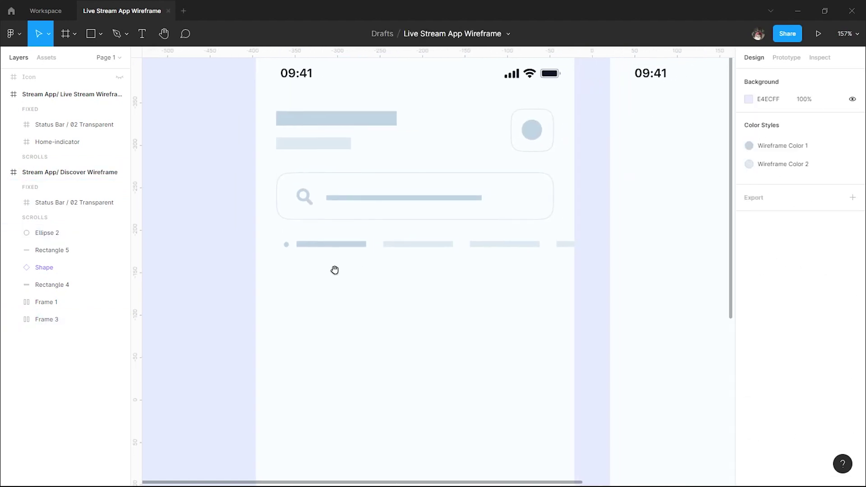
{"action": "left_click_drag", "start_coordinate": [283, 267], "coordinate": [567, 235]}
{"action": "key", "text": "ctrl+g"}
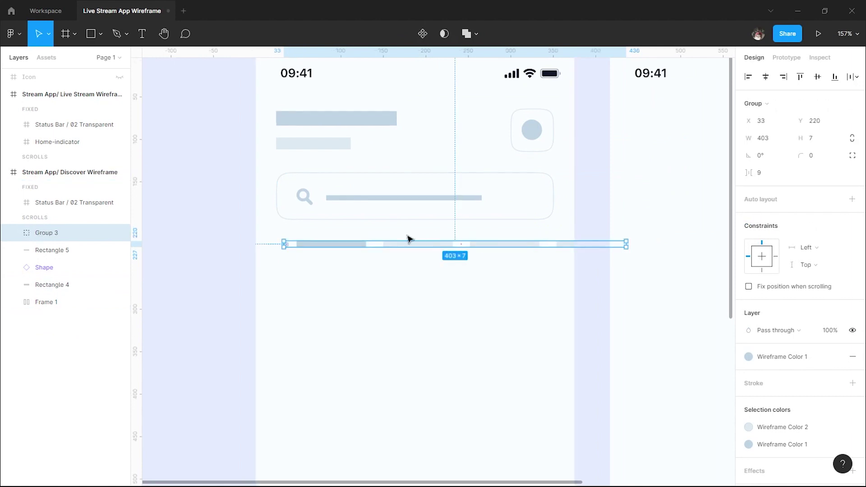
{"action": "key", "text": "Down"}
{"action": "key", "text": "Down"}
{"action": "key", "text": "Down"}
{"action": "key", "text": "Down"}
{"action": "key", "text": "Down"}
{"action": "key", "text": "Left"}
{"action": "key", "text": "Left"}
{"action": "key", "text": "Left"}
{"action": "key", "text": "Left"}
{"action": "key", "text": "Left"}
{"action": "key", "text": "Left"}
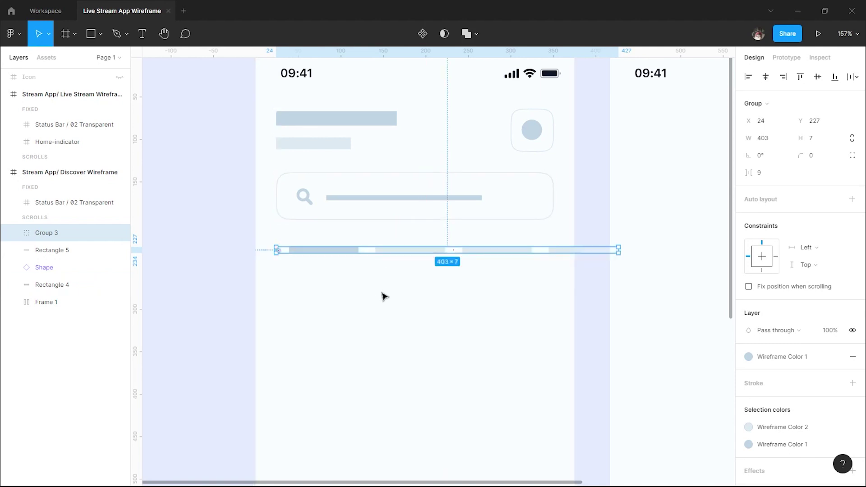
{"action": "left_click", "coordinate": [592, 287]}
Step: Draw a 102×17 rectangle below the row of bars
{"action": "scroll", "coordinate": [592, 282], "scroll_direction": "down", "scroll_amount": 2}
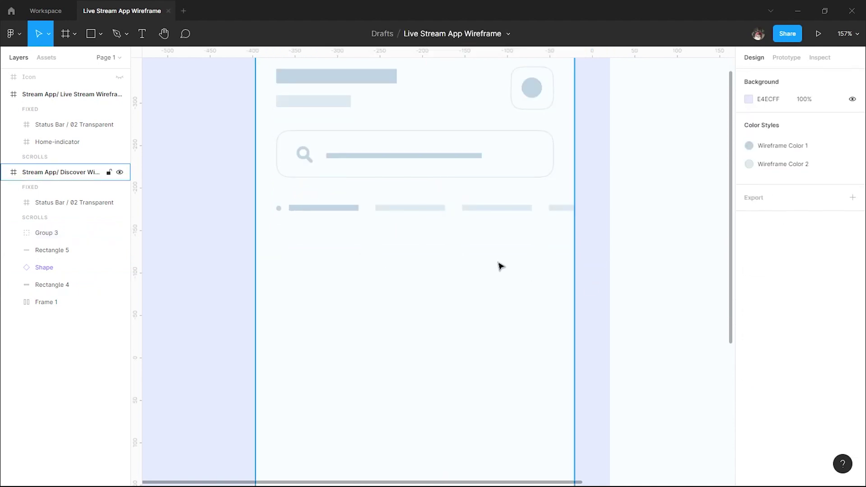
{"action": "scroll", "coordinate": [501, 266], "scroll_direction": "down", "scroll_amount": 3, "text": "ctrl"}
{"action": "scroll", "coordinate": [501, 267], "scroll_direction": "down", "scroll_amount": 2}
{"action": "scroll", "coordinate": [493, 260], "scroll_direction": "down", "scroll_amount": 1}
{"action": "scroll", "coordinate": [493, 260], "scroll_direction": "down", "scroll_amount": 1}
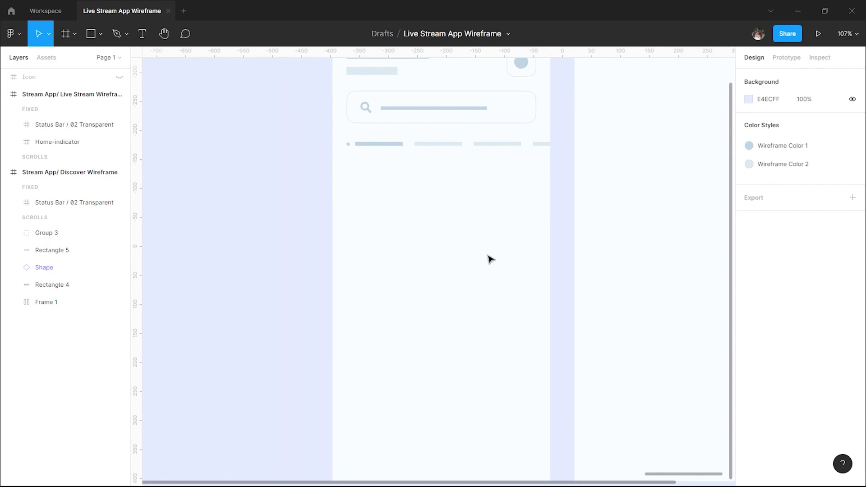
{"action": "scroll", "coordinate": [489, 257], "scroll_direction": "up", "scroll_amount": 2, "text": "ctrl"}
{"action": "scroll", "coordinate": [343, 162], "scroll_direction": "up", "scroll_amount": 1}
{"action": "scroll", "coordinate": [343, 163], "scroll_direction": "up", "scroll_amount": 1}
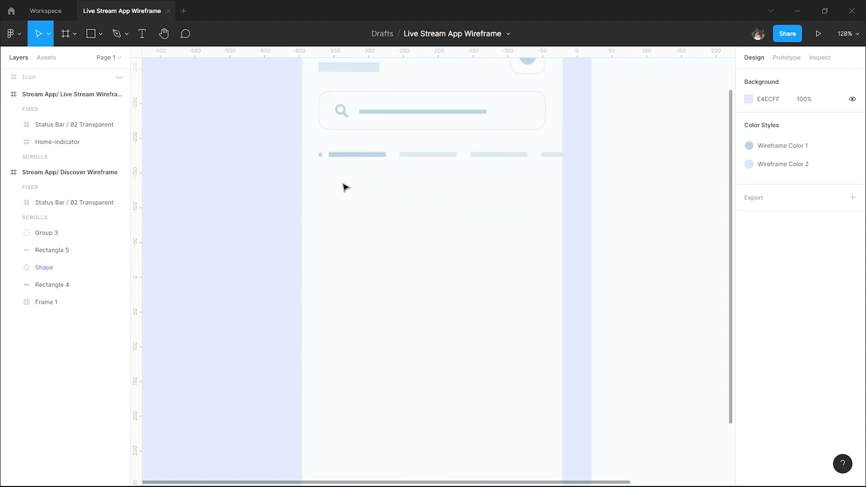
{"action": "key", "text": "r"}
{"action": "left_click_drag", "start_coordinate": [318, 187], "coordinate": [388, 199]}
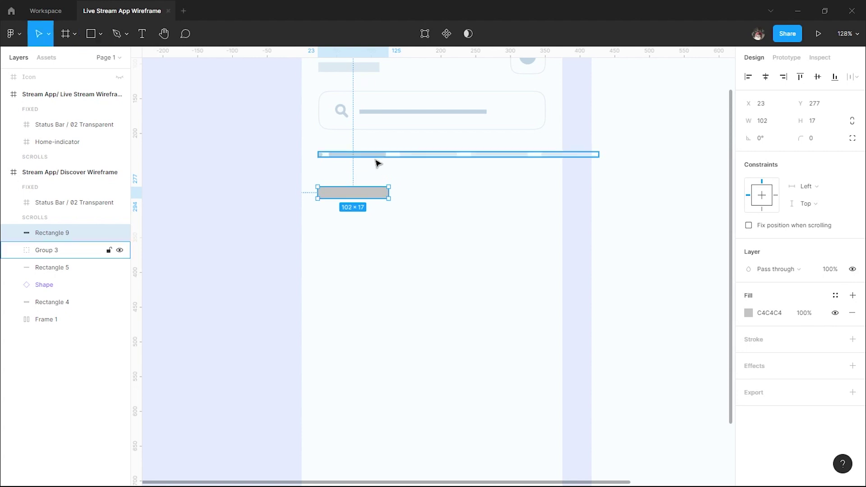
Step: Nudge the title bar up, narrow it to 85 wide, and fill it with Wireframe Color 1
{"action": "key", "text": "Up"}
{"action": "key", "text": "Up"}
{"action": "key", "text": "Up"}
{"action": "key", "text": "Up"}
{"action": "key", "text": "Up"}
{"action": "key", "text": "Up"}
{"action": "left_click_drag", "start_coordinate": [392, 192], "coordinate": [380, 192]}
{"action": "left_click", "coordinate": [835, 295]}
{"action": "left_click", "coordinate": [753, 361]}
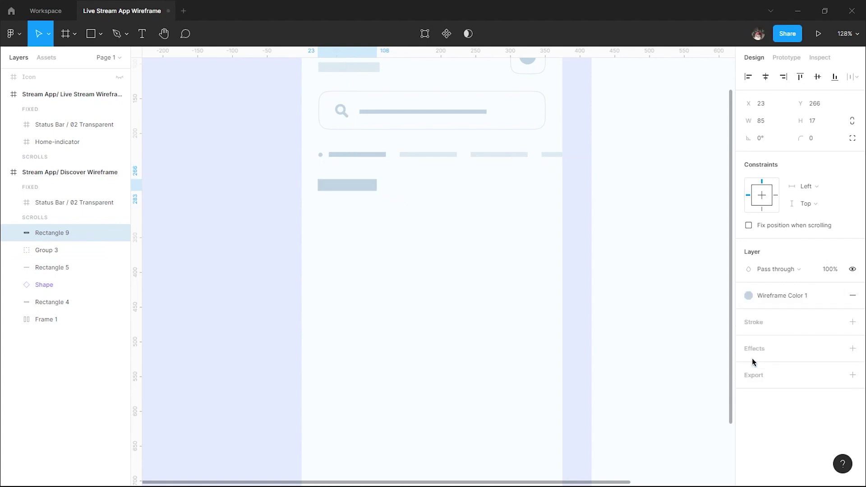
Step: Draw a large 332×204 grey rectangle beneath the title bar
{"action": "left_click", "coordinate": [381, 302]}
{"action": "key", "text": "r"}
{"action": "mouse_move", "coordinate": [320, 205]}
{"action": "left_mouse_down"}
{"action": "mouse_move", "coordinate": [447, 273]}
{"action": "mouse_move", "coordinate": [547, 278]}
{"action": "mouse_move", "coordinate": [551, 349]}
{"action": "left_mouse_up"}
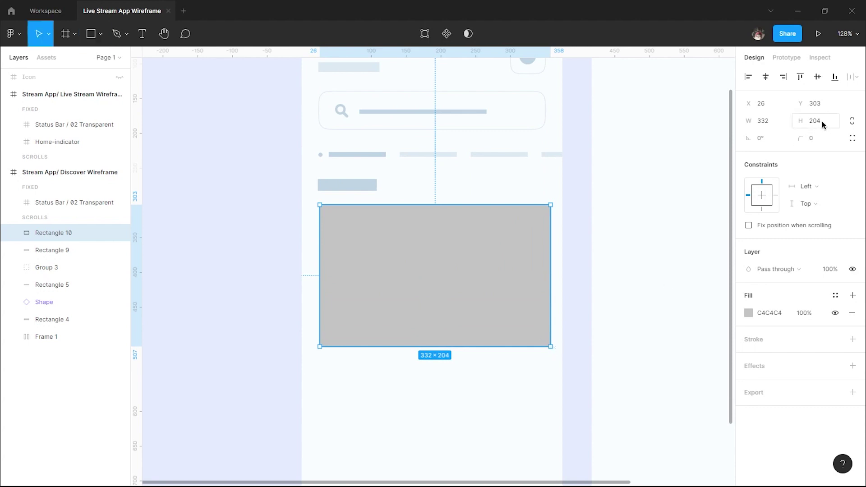
Step: Size the video placeholder to 327×203 with equal 24 px side margins
{"action": "type", "text": "203"}
{"action": "key", "text": "Return"}
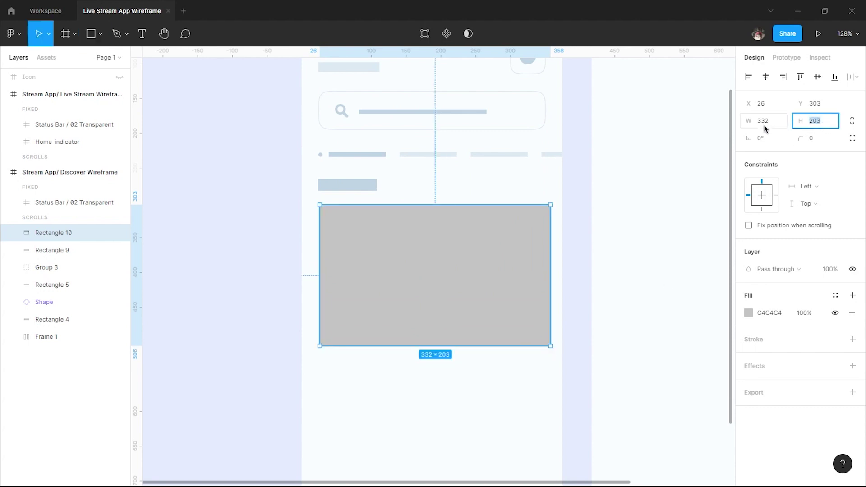
{"action": "left_click", "coordinate": [375, 277]}
{"action": "key", "text": "Left"}
{"action": "key", "text": "Left"}
{"action": "key", "text": "Left"}
{"action": "key", "text": "Down"}
{"action": "key", "text": "Down"}
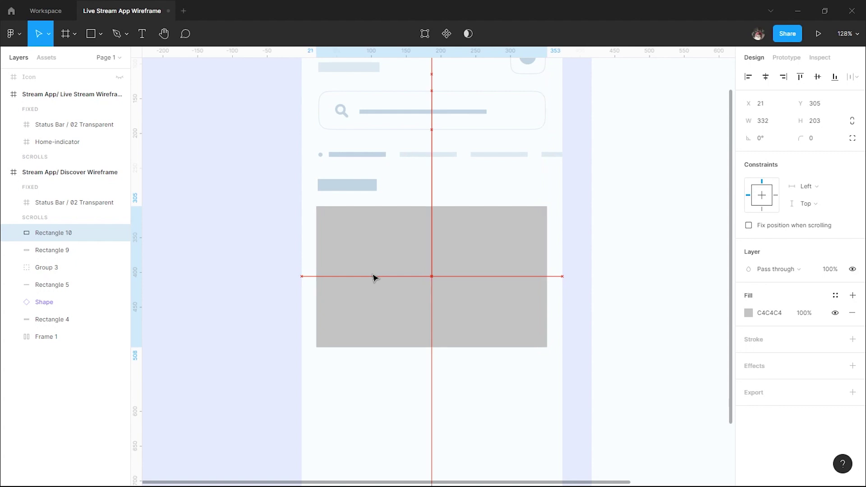
{"action": "key", "text": "Right"}
{"action": "key", "text": "Right"}
{"action": "key", "text": "Right"}
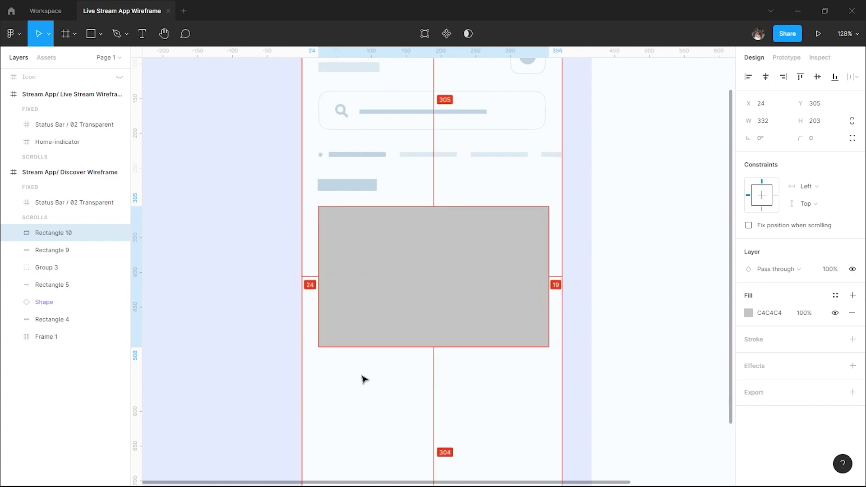
{"action": "left_click_drag", "start_coordinate": [548, 268], "coordinate": [545, 268]}
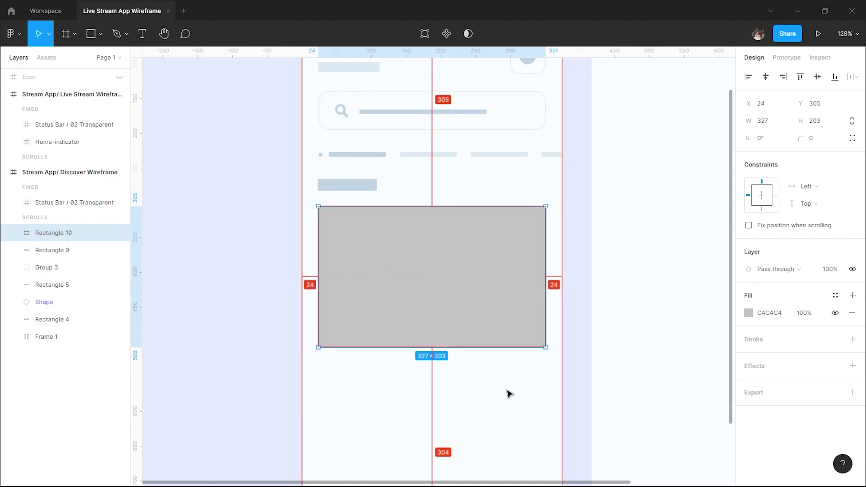
{"action": "key", "text": "Up"}
{"action": "key", "text": "Up"}
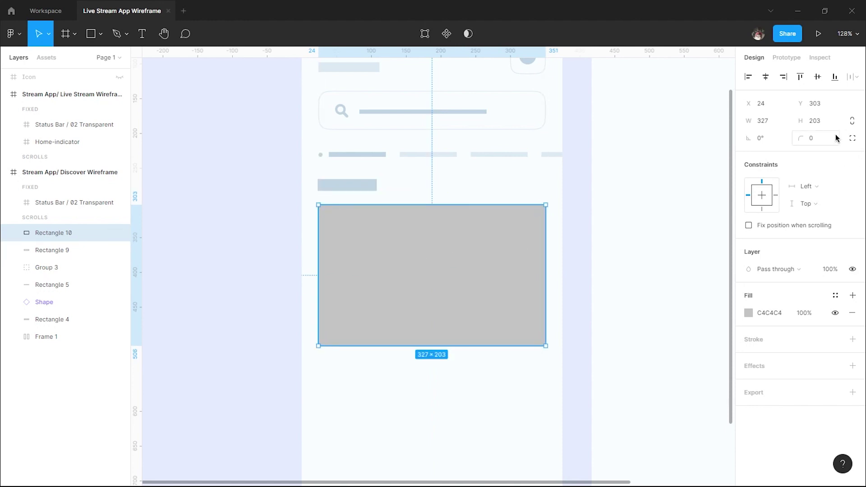
{"action": "type", "text": "15"}
Step: Give the placeholder 15 px corners with 100% smoothing and a Wireframe Color 2 fill
{"action": "left_click", "coordinate": [853, 138]}
{"action": "left_click", "coordinate": [853, 155]}
{"action": "left_click_drag", "start_coordinate": [616, 182], "coordinate": [692, 182]}
{"action": "left_click", "coordinate": [835, 312]}
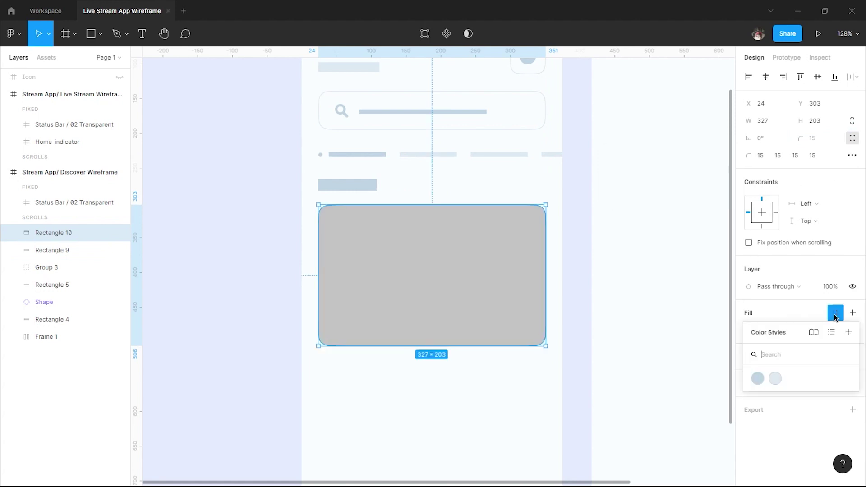
{"action": "left_click", "coordinate": [776, 379]}
Step: Place the play icon component from the local Assets onto the video placeholder
{"action": "left_click", "coordinate": [575, 283]}
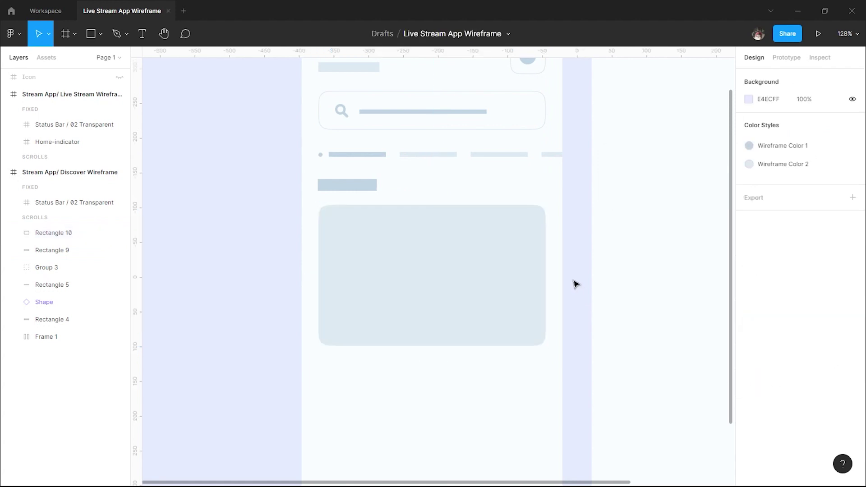
{"action": "left_click", "coordinate": [45, 58]}
{"action": "left_click_drag", "start_coordinate": [45, 142], "coordinate": [436, 279]}
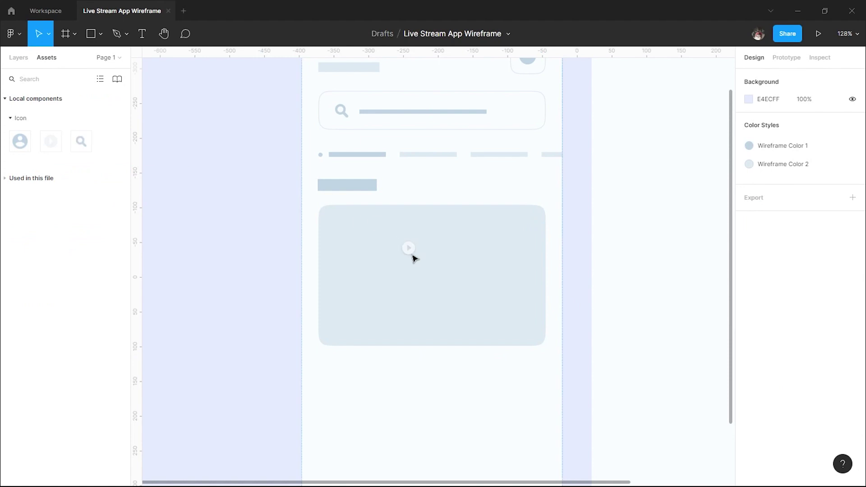
Step: Resize the play icon to 46×46 with proportions locked and centre it in the placeholder
{"action": "left_click", "coordinate": [779, 142]}
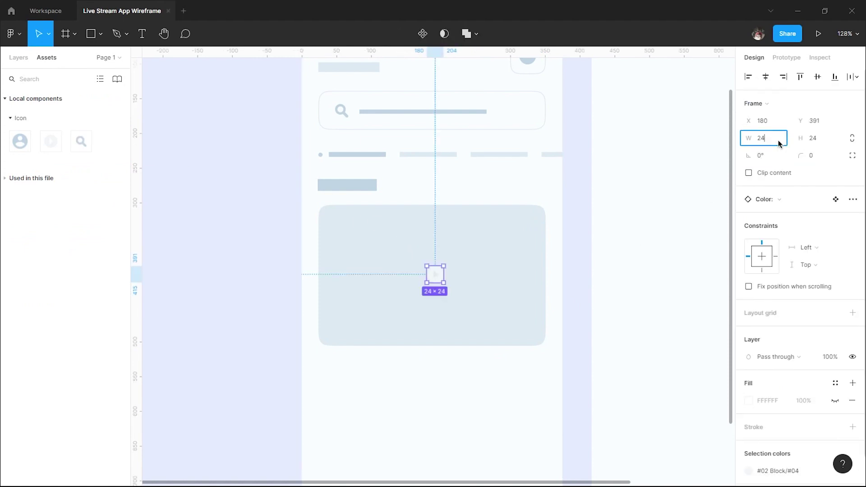
{"action": "left_click", "coordinate": [852, 139]}
{"action": "key", "text": "Return"}
{"action": "left_click", "coordinate": [618, 267]}
{"action": "left_click", "coordinate": [441, 270]}
{"action": "left_click_drag", "start_coordinate": [436, 266], "coordinate": [433, 270]}
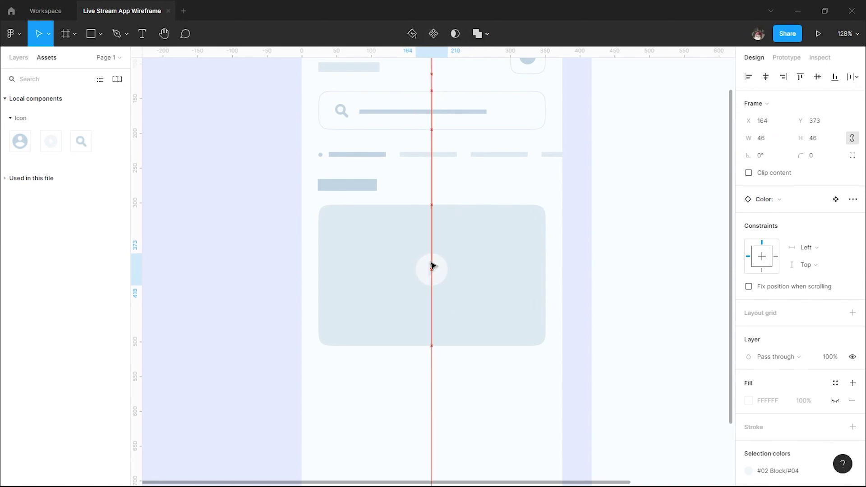
{"action": "left_click", "coordinate": [274, 252]}
Step: Add a 40×40 avatar icon in the placeholder's lower-left corner
{"action": "scroll", "coordinate": [361, 259], "scroll_direction": "down", "scroll_amount": 2}
{"action": "scroll", "coordinate": [361, 258], "scroll_direction": "up", "scroll_amount": 5}
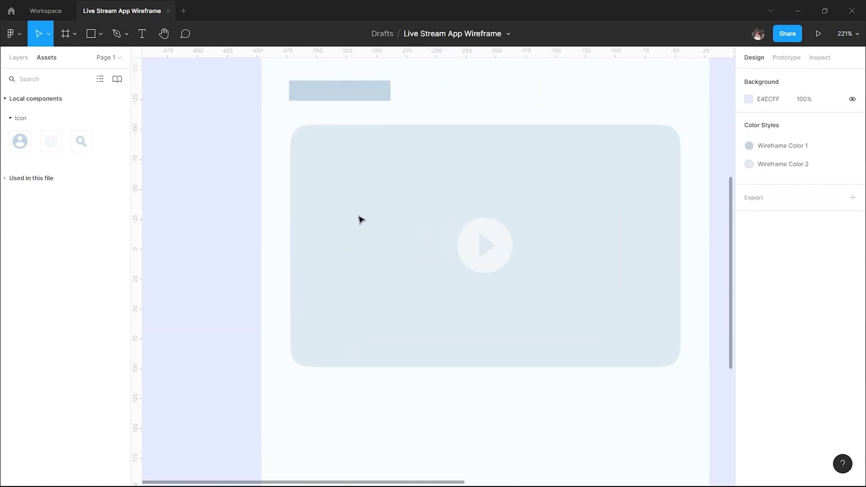
{"action": "left_click_drag", "start_coordinate": [435, 230], "coordinate": [399, 230]}
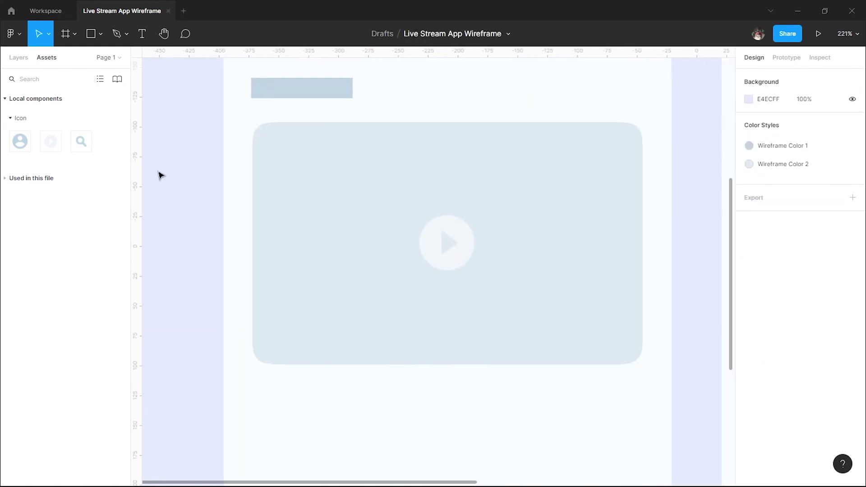
{"action": "left_click_drag", "start_coordinate": [26, 144], "coordinate": [298, 315]}
{"action": "left_click", "coordinate": [768, 142]}
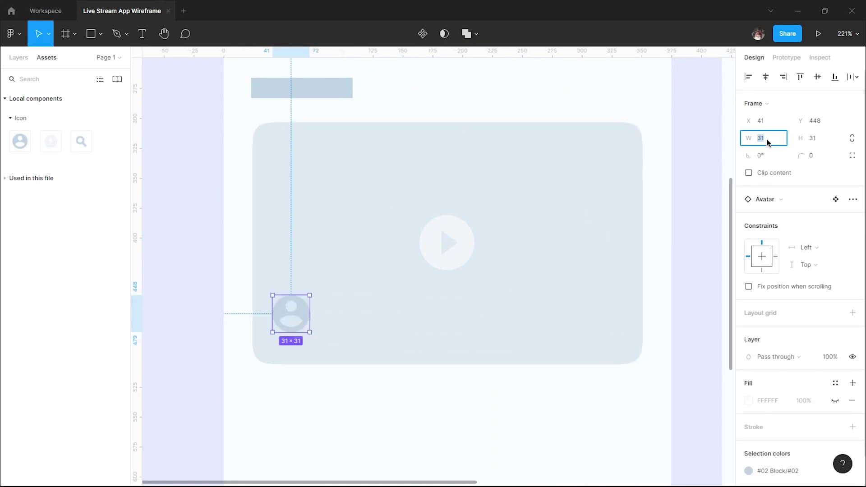
{"action": "type", "text": "40"}
{"action": "key", "text": "Tab"}
{"action": "left_click", "coordinate": [627, 215]}
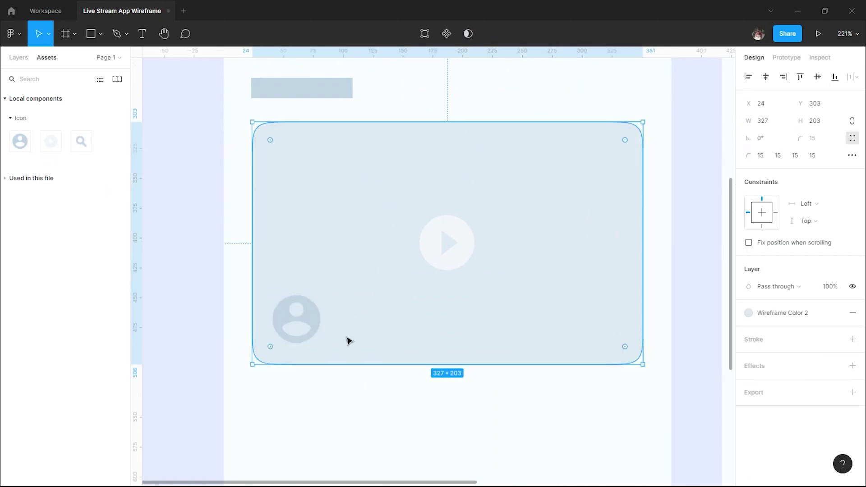
{"action": "left_click_drag", "start_coordinate": [313, 323], "coordinate": [319, 321]}
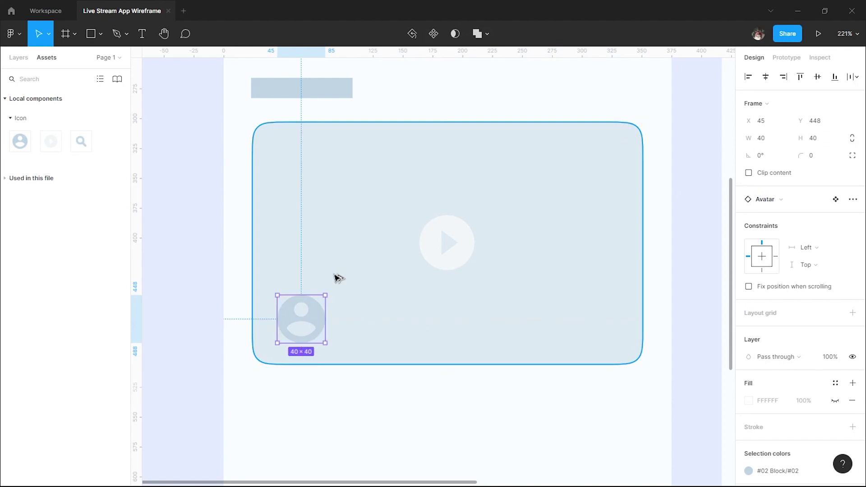
{"action": "left_click", "coordinate": [350, 381]}
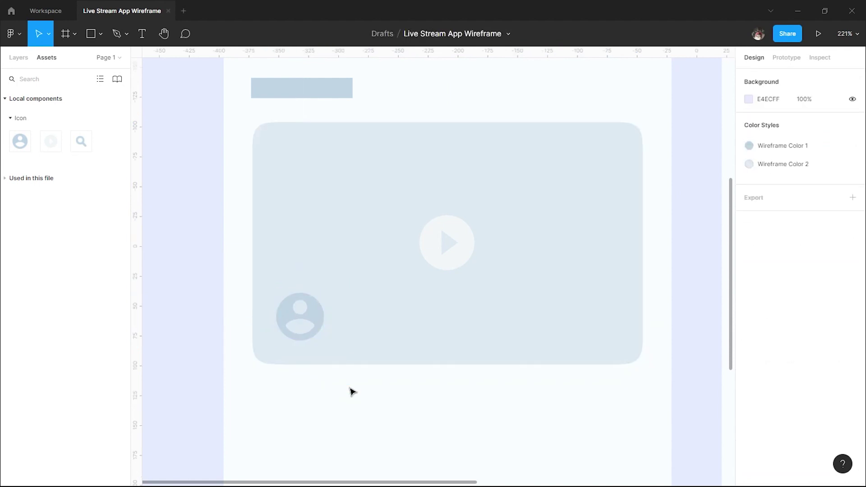
Step: Draw an 8 px high text bar right of the avatar, with a copy below it
{"action": "scroll", "coordinate": [353, 392], "scroll_direction": "up", "scroll_amount": 1}
{"action": "key", "text": "r"}
{"action": "left_click_drag", "start_coordinate": [342, 321], "coordinate": [432, 326]}
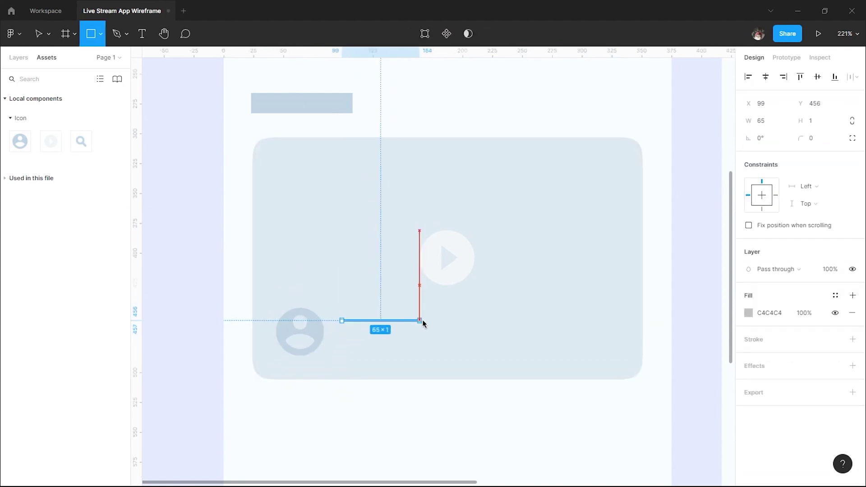
{"action": "left_click_drag", "start_coordinate": [432, 328], "coordinate": [432, 331]}
{"action": "left_click", "coordinate": [830, 125]}
{"action": "type", "text": "8"}
{"action": "key", "text": "Return"}
{"action": "mouse_move", "coordinate": [386, 326]}
{"action": "left_mouse_down"}
{"action": "mouse_move", "coordinate": [386, 347]}
{"action": "mouse_move", "coordinate": [410, 346]}
{"action": "mouse_move", "coordinate": [400, 348]}
{"action": "left_mouse_up"}
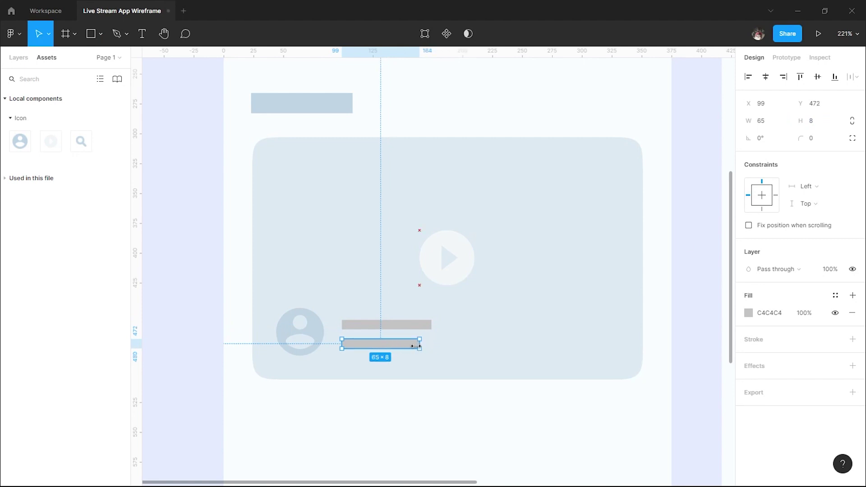
Step: Fill both text bars with Wireframe Color 1 and align them with the avatar
{"action": "left_click", "coordinate": [835, 295]}
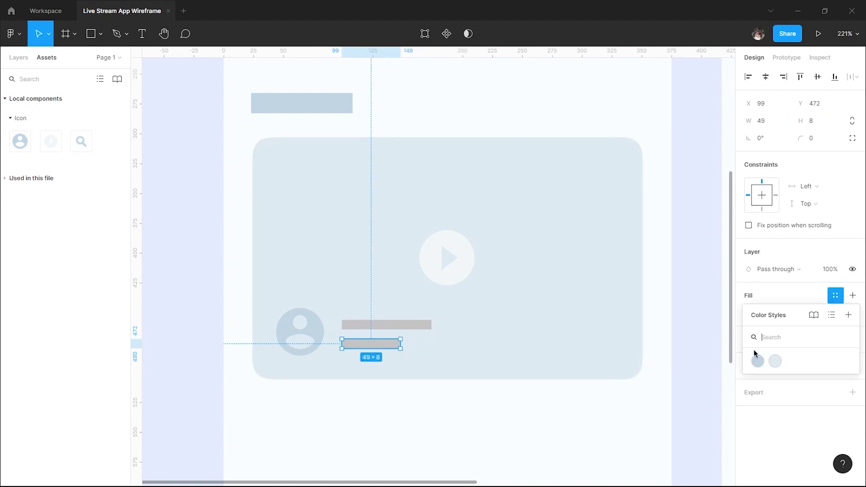
{"action": "left_click", "coordinate": [759, 361]}
{"action": "left_click", "coordinate": [426, 325]}
{"action": "left_click", "coordinate": [836, 295]}
{"action": "left_click", "coordinate": [758, 361]}
{"action": "left_click", "coordinate": [375, 344], "text": "shift"}
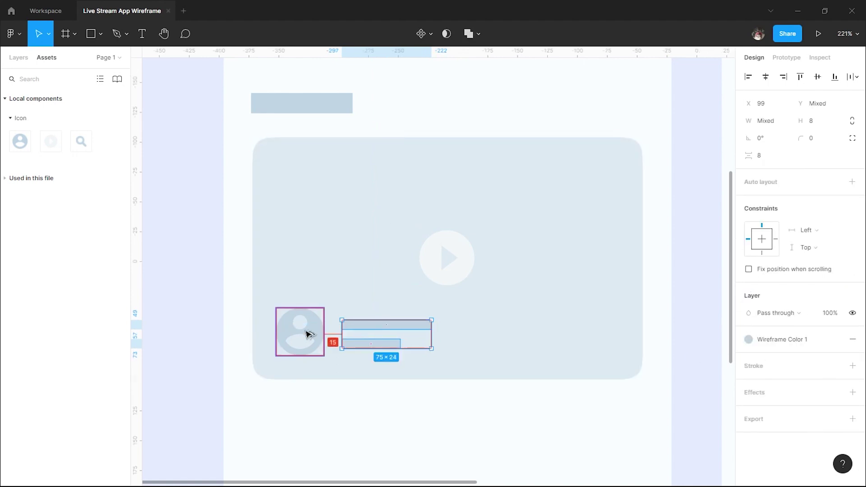
{"action": "key", "text": "Up"}
{"action": "key", "text": "Up"}
{"action": "key", "text": "Left"}
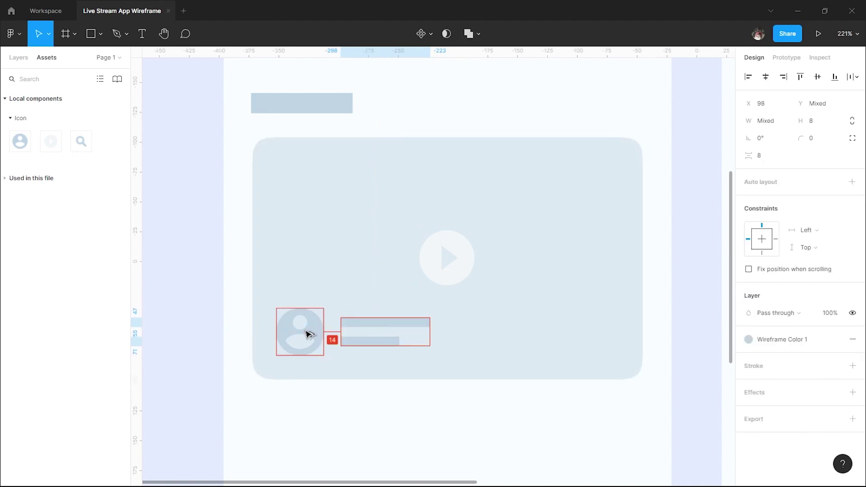
{"action": "left_click", "coordinate": [441, 395]}
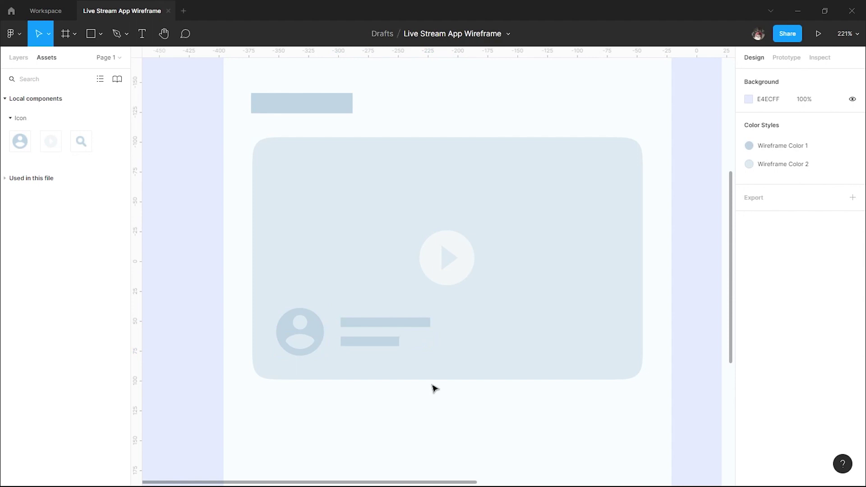
Step: Draw a 5×5 dot near the card's right side and a short bar beside it
{"action": "scroll", "coordinate": [435, 389], "scroll_direction": "down", "scroll_amount": 3, "text": "ctrl"}
{"action": "scroll", "coordinate": [441, 388], "scroll_direction": "right", "scroll_amount": 2}
{"action": "left_click", "coordinate": [291, 141]}
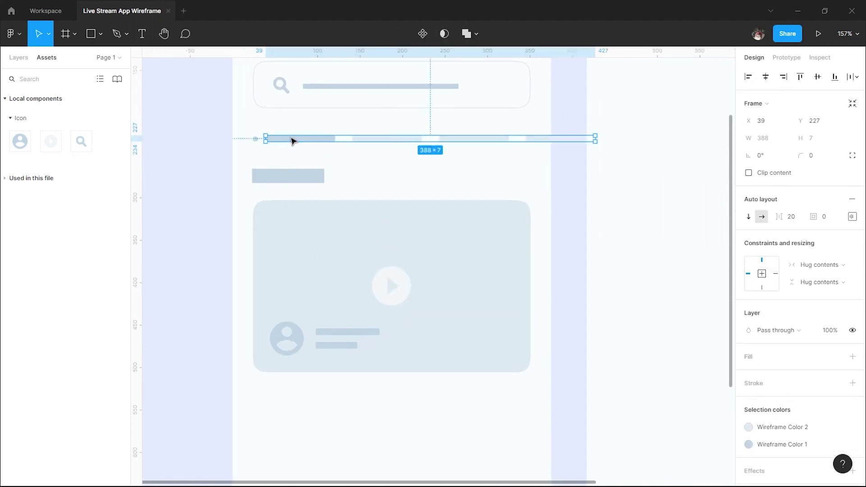
{"action": "left_click", "coordinate": [304, 157]}
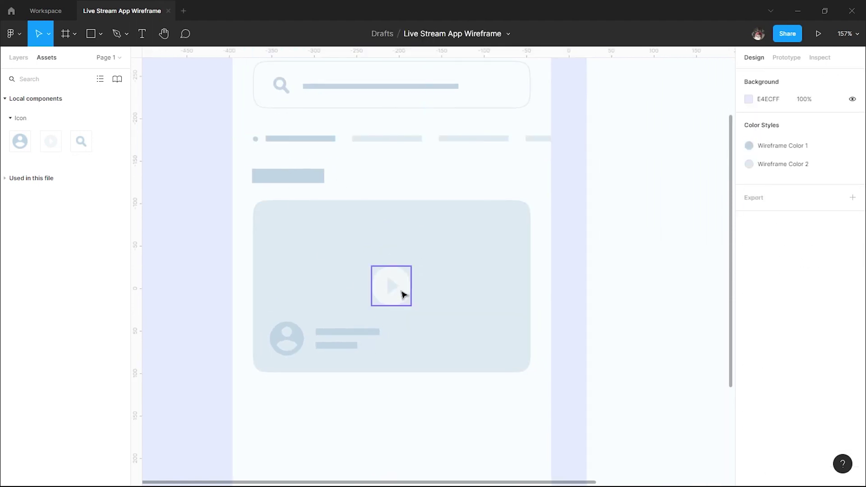
{"action": "key", "text": "o"}
{"action": "left_click_drag", "start_coordinate": [473, 335], "coordinate": [476, 339]}
{"action": "left_click", "coordinate": [773, 121]}
{"action": "type", "text": "5"}
{"action": "key", "text": "Tab"}
{"action": "type", "text": "5"}
{"action": "left_click", "coordinate": [556, 300]}
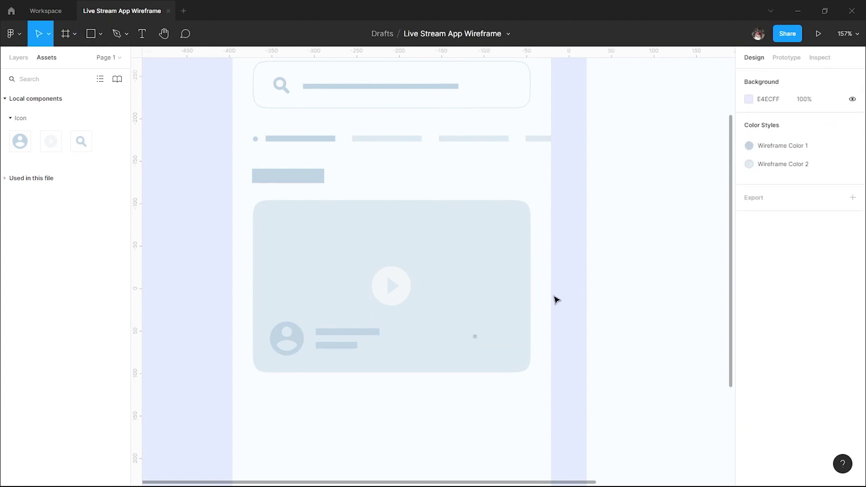
{"action": "key", "text": "r"}
{"action": "left_click_drag", "start_coordinate": [487, 333], "coordinate": [519, 343]}
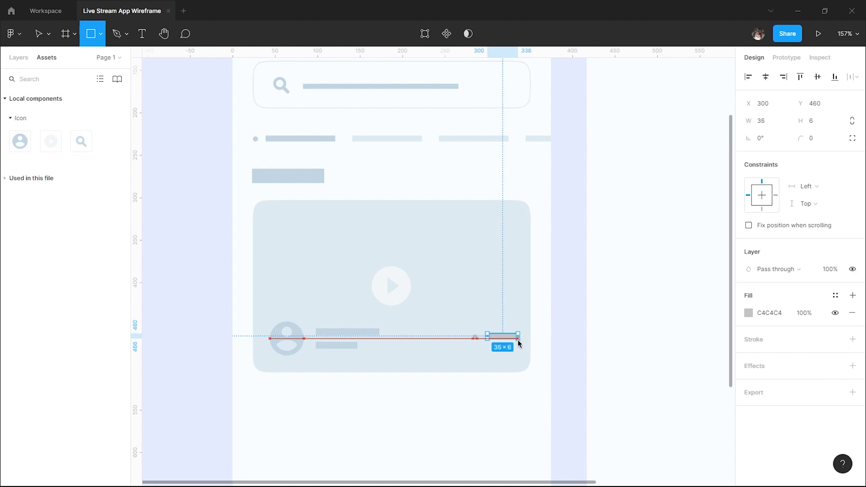
Step: Lengthen the progress bar and give both the dot and the bar Wireframe Color 1
{"action": "left_click_drag", "start_coordinate": [517, 343], "coordinate": [498, 323]}
{"action": "scroll", "coordinate": [486, 352], "scroll_direction": "up", "scroll_amount": 5}
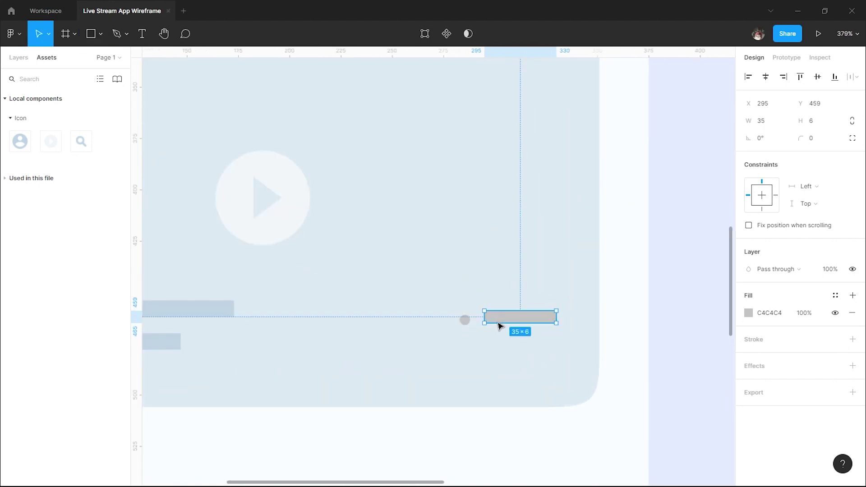
{"action": "left_click_drag", "start_coordinate": [557, 317], "coordinate": [576, 318]}
{"action": "left_click", "coordinate": [464, 320]}
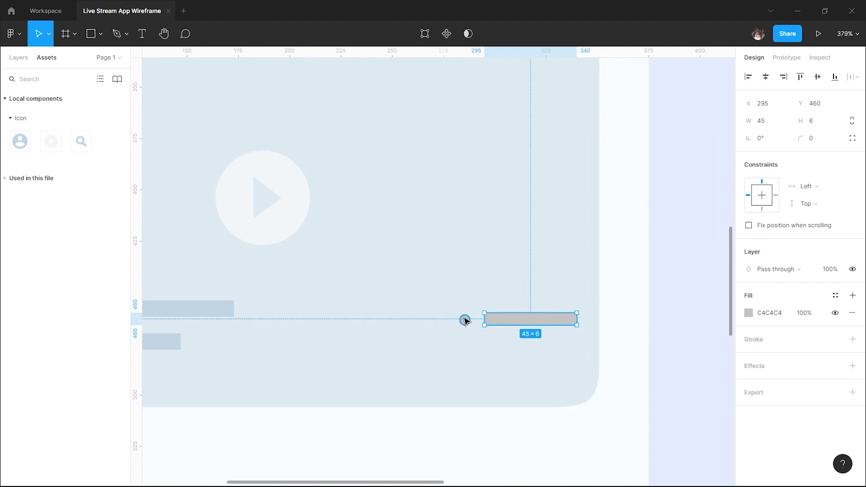
{"action": "left_click", "coordinate": [835, 295]}
{"action": "left_click", "coordinate": [758, 361]}
{"action": "left_click", "coordinate": [551, 324]}
{"action": "left_click", "coordinate": [835, 295]}
{"action": "left_click", "coordinate": [758, 361]}
{"action": "left_click", "coordinate": [655, 375]}
Step: Move the dot and bar to the card's bottom right and group them
{"action": "scroll", "coordinate": [655, 375], "scroll_direction": "down", "scroll_amount": 3}
{"action": "left_click", "coordinate": [561, 334]}
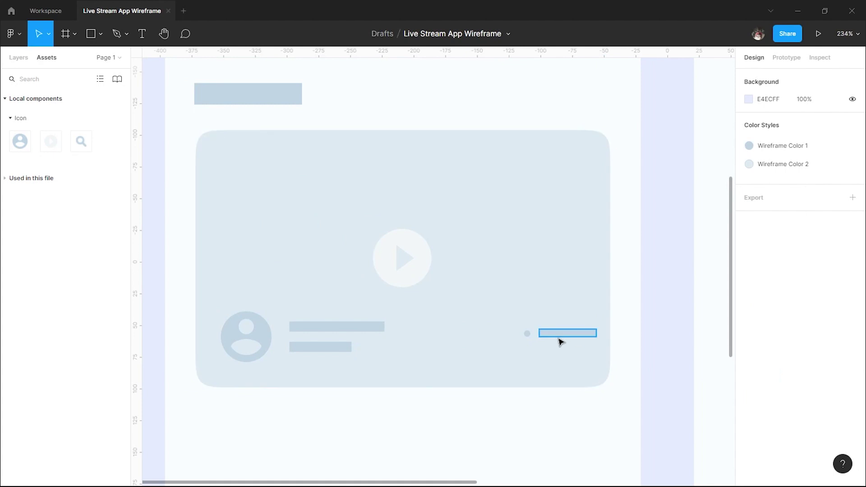
{"action": "left_click", "coordinate": [528, 335], "text": "shift"}
{"action": "left_click_drag", "start_coordinate": [565, 335], "coordinate": [556, 347]}
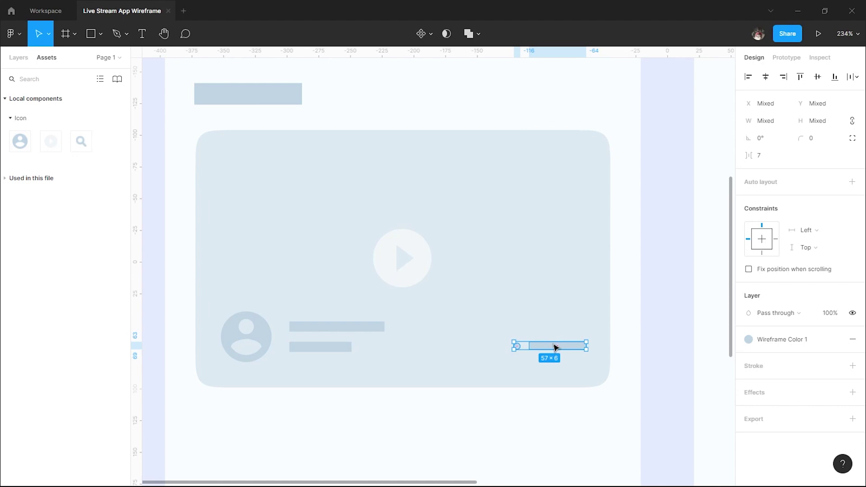
{"action": "key", "text": "ctrl+g"}
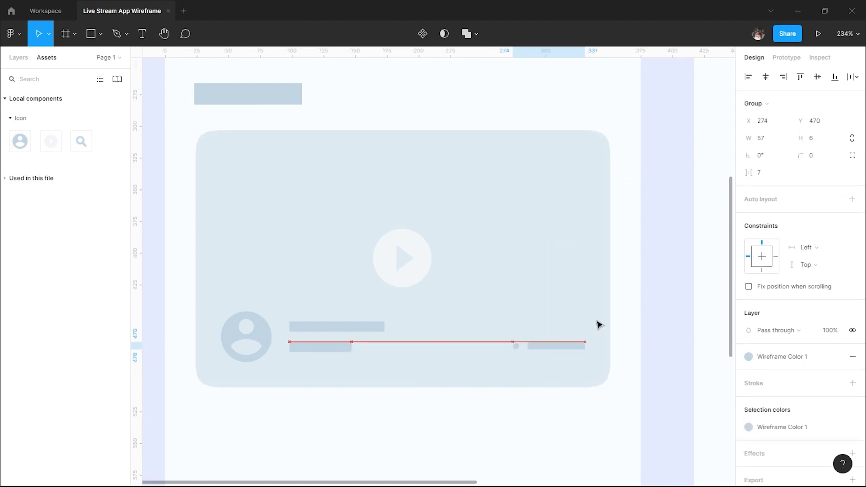
{"action": "left_click", "coordinate": [649, 288]}
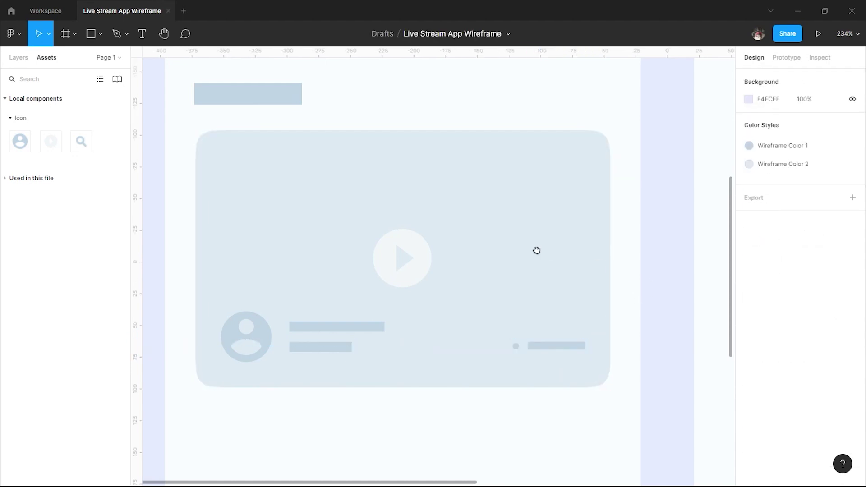
Step: Draw a small rectangle in the video card's top-left corner
{"action": "left_click_drag", "start_coordinate": [537, 250], "coordinate": [555, 251]}
{"action": "key", "text": "r"}
{"action": "mouse_move", "coordinate": [243, 148]}
{"action": "left_mouse_down"}
{"action": "mouse_move", "coordinate": [298, 161]}
{"action": "mouse_move", "coordinate": [302, 180]}
{"action": "mouse_move", "coordinate": [311, 179]}
{"action": "left_mouse_up"}
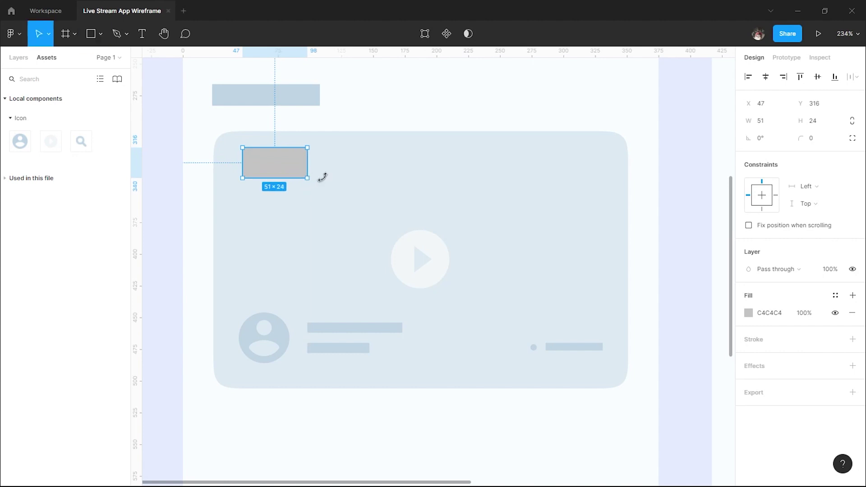
Step: Make the rectangle a 53-wide pill with radius 24 filled with Wireframe Color 1
{"action": "left_click", "coordinate": [767, 120]}
{"action": "type", "text": "53"}
{"action": "key", "text": "Return"}
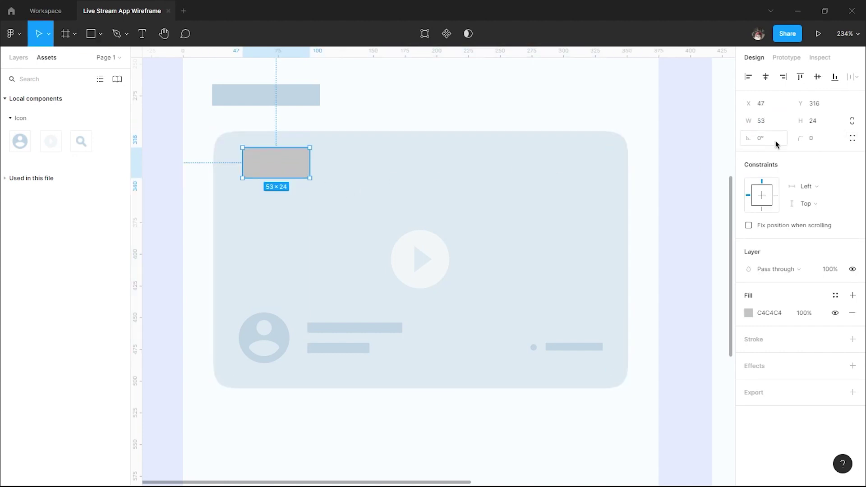
{"action": "left_click", "coordinate": [827, 142]}
{"action": "key", "text": "Up"}
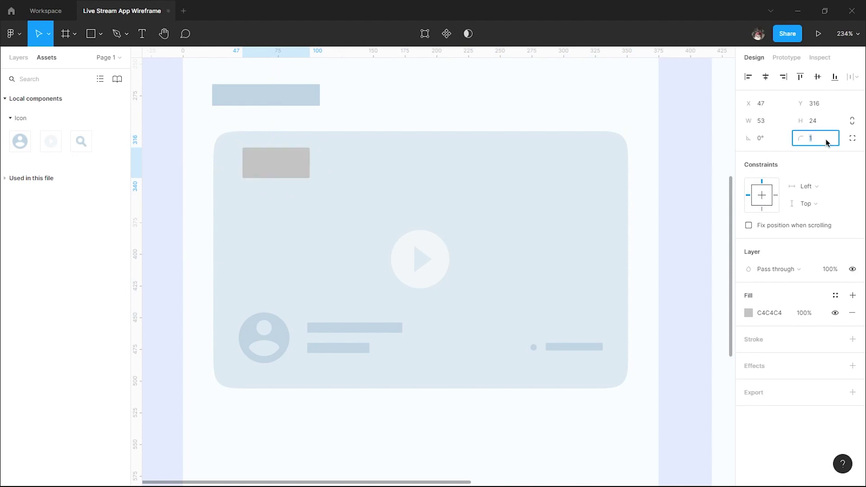
{"action": "type", "text": "24"}
{"action": "left_click", "coordinate": [836, 296]}
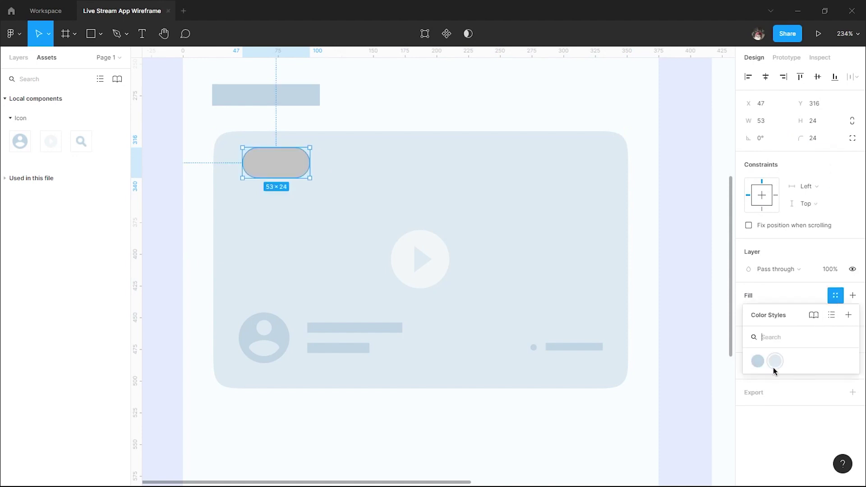
{"action": "left_click", "coordinate": [772, 362]}
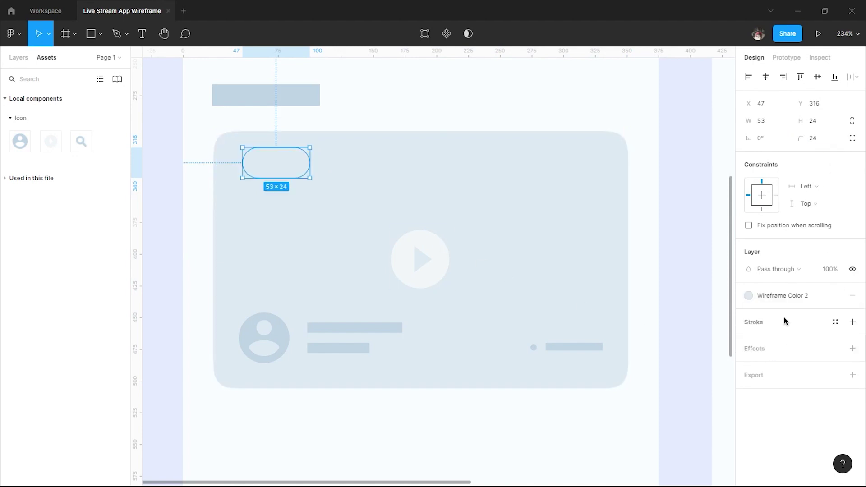
{"action": "left_click", "coordinate": [836, 296]}
{"action": "left_click", "coordinate": [758, 360]}
Step: Nudge the pill down slightly in the video card's top-left corner
{"action": "left_click", "coordinate": [353, 198]}
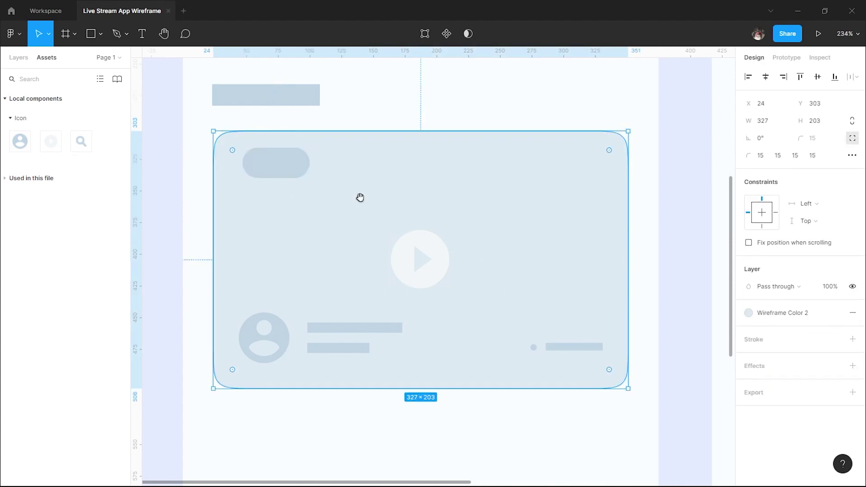
{"action": "scroll", "coordinate": [343, 180], "scroll_direction": "left", "scroll_amount": 2}
{"action": "left_click", "coordinate": [332, 166]}
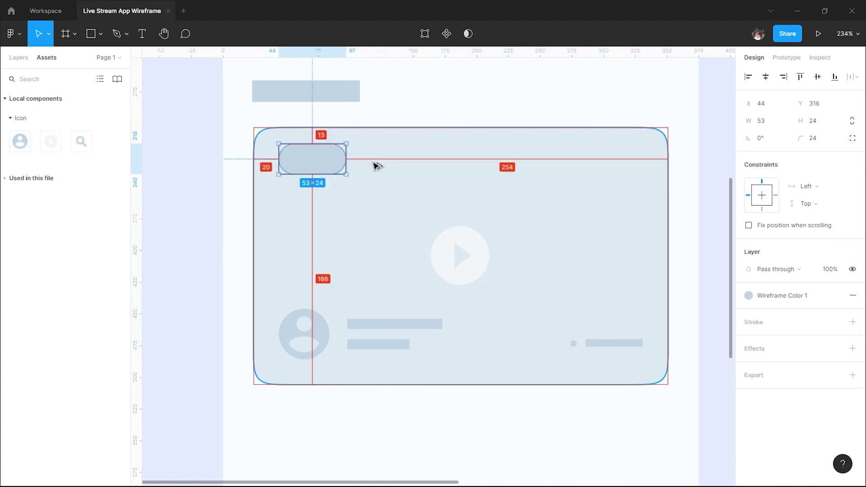
{"action": "key", "text": "Down"}
{"action": "key", "text": "Down"}
{"action": "key", "text": "Down"}
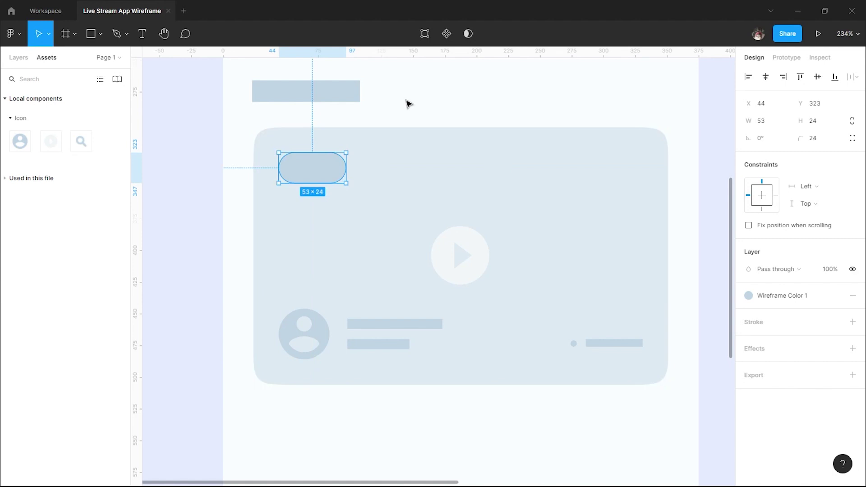
{"action": "left_click", "coordinate": [405, 102]}
{"action": "key", "text": "o"}
{"action": "scroll", "coordinate": [294, 169], "scroll_direction": "up", "scroll_amount": 3}
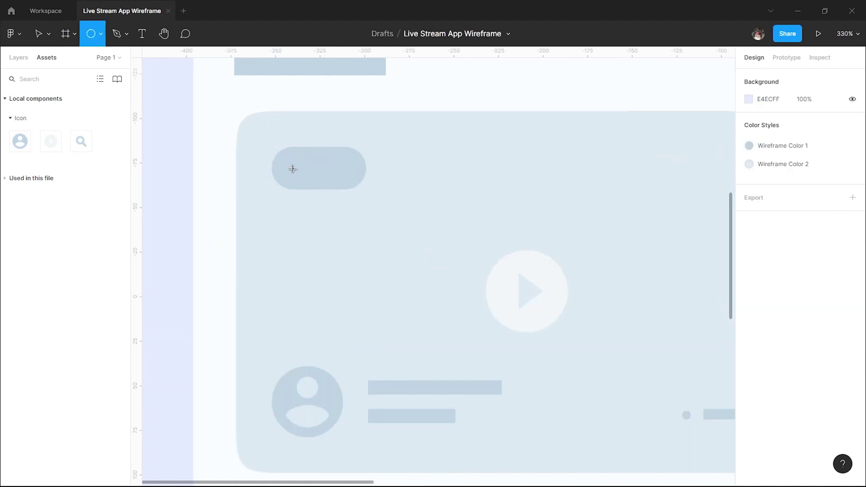
Step: Draw a 4×4 dot on the pill's left side and fill it with Wireframe Color 2
{"action": "left_click_drag", "start_coordinate": [294, 167], "coordinate": [301, 171]}
{"action": "scroll", "coordinate": [298, 173], "scroll_direction": "up", "scroll_amount": 4}
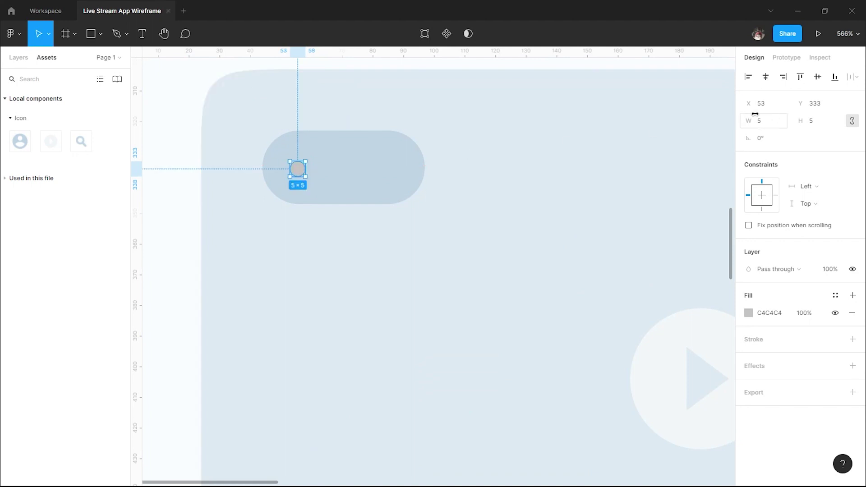
{"action": "type", "text": "4"}
{"action": "key", "text": "Return"}
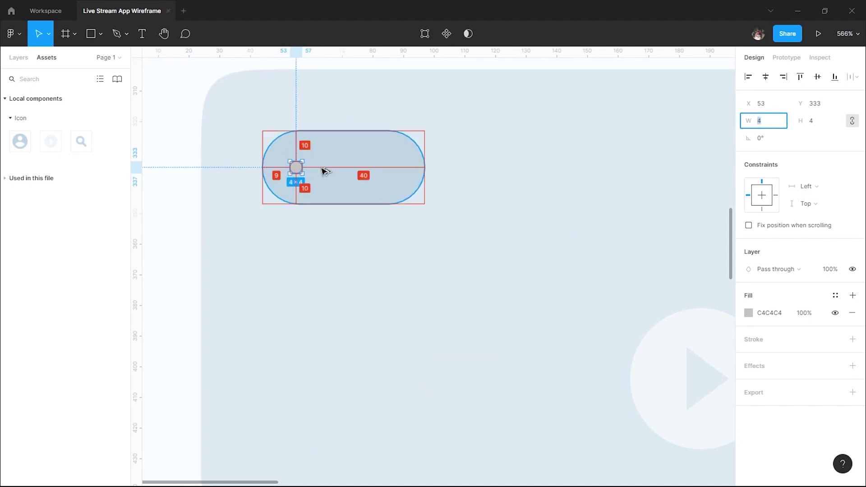
{"action": "left_click_drag", "start_coordinate": [297, 171], "coordinate": [300, 172]}
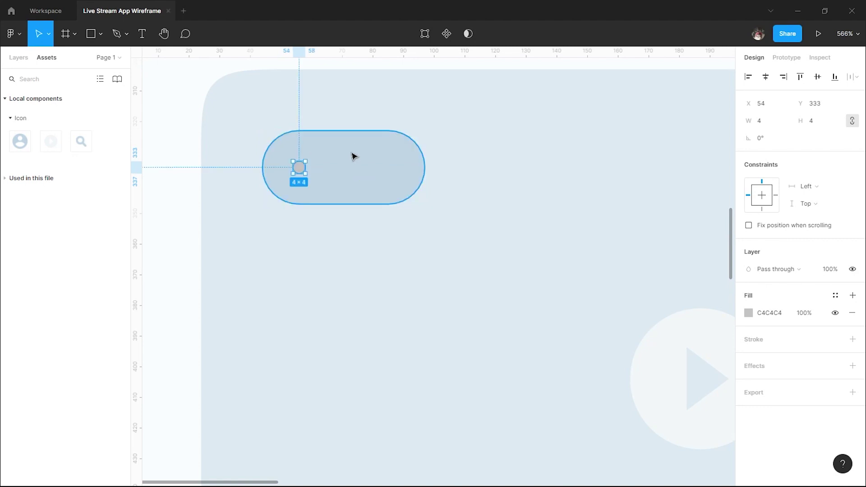
{"action": "left_click", "coordinate": [836, 295]}
{"action": "left_click", "coordinate": [760, 360]}
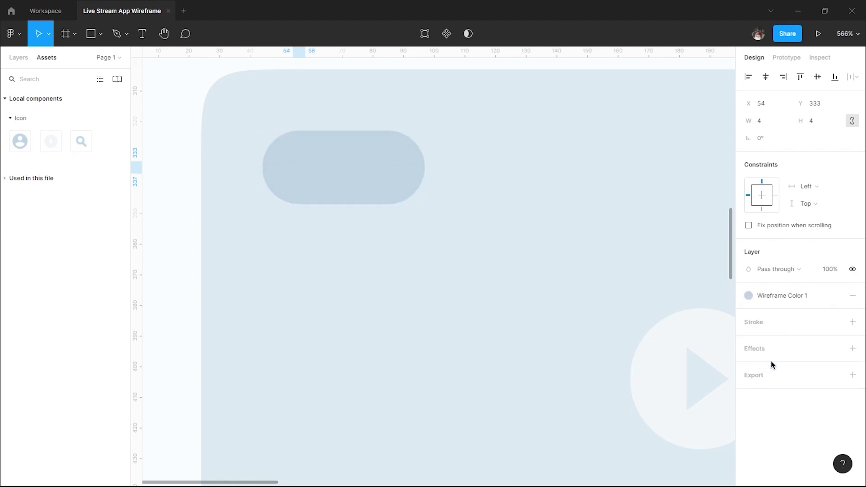
{"action": "left_click", "coordinate": [836, 296]}
{"action": "left_click", "coordinate": [836, 295]}
{"action": "left_click", "coordinate": [781, 358]}
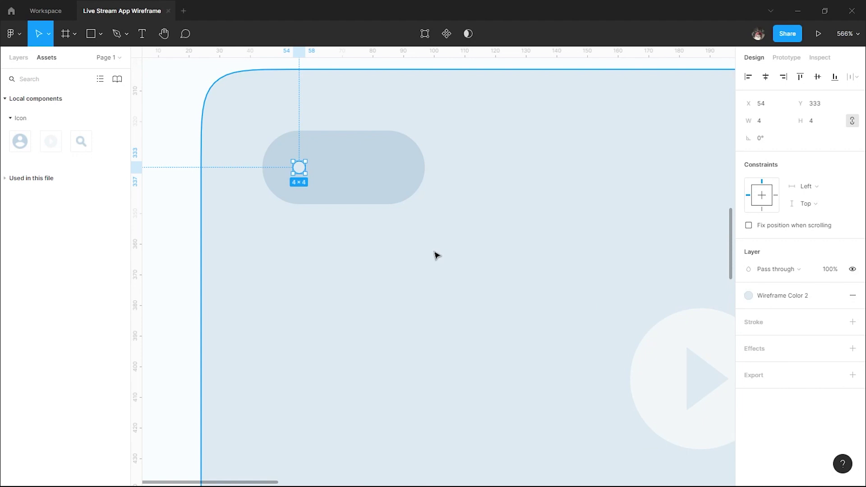
Step: Draw a 26×4 bar right of the dot, vertically centred with it
{"action": "key", "text": "r"}
{"action": "left_click_drag", "start_coordinate": [321, 166], "coordinate": [402, 172]}
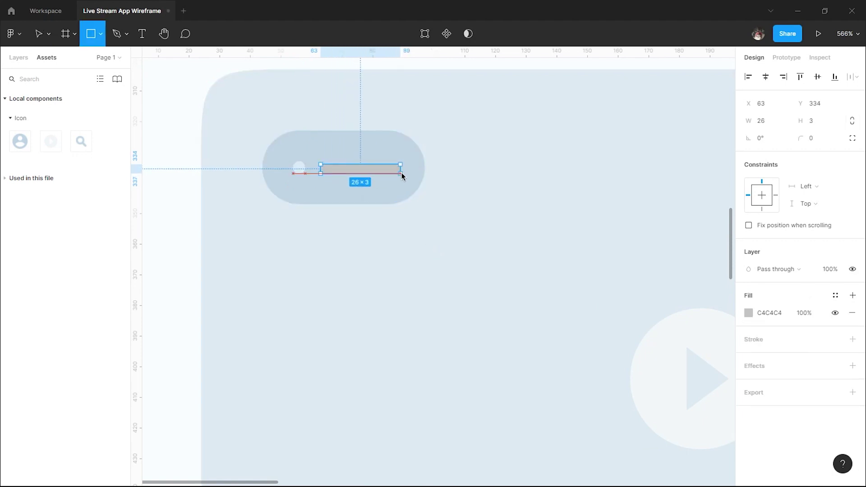
{"action": "left_click", "coordinate": [300, 169], "text": "shift"}
{"action": "left_click", "coordinate": [818, 78]}
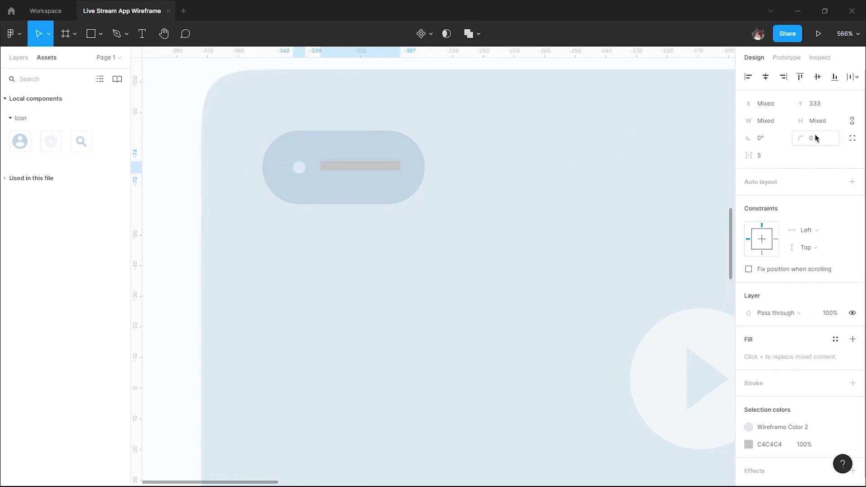
{"action": "left_click", "coordinate": [398, 171]}
{"action": "left_click", "coordinate": [816, 120]}
{"action": "type", "text": "4"}
{"action": "key", "text": "Return"}
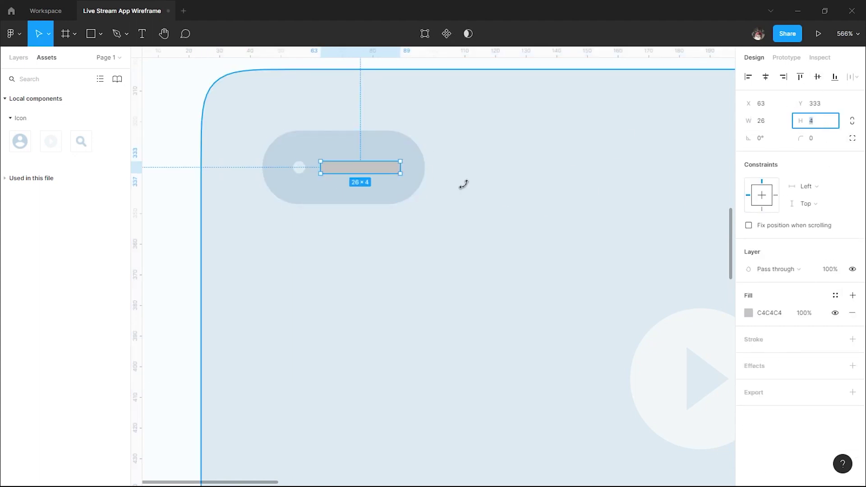
Step: Fill the bar with Wireframe Color 2, then pan across the video card
{"action": "left_click", "coordinate": [835, 295]}
{"action": "left_click", "coordinate": [781, 362]}
{"action": "left_click", "coordinate": [296, 166], "text": "shift"}
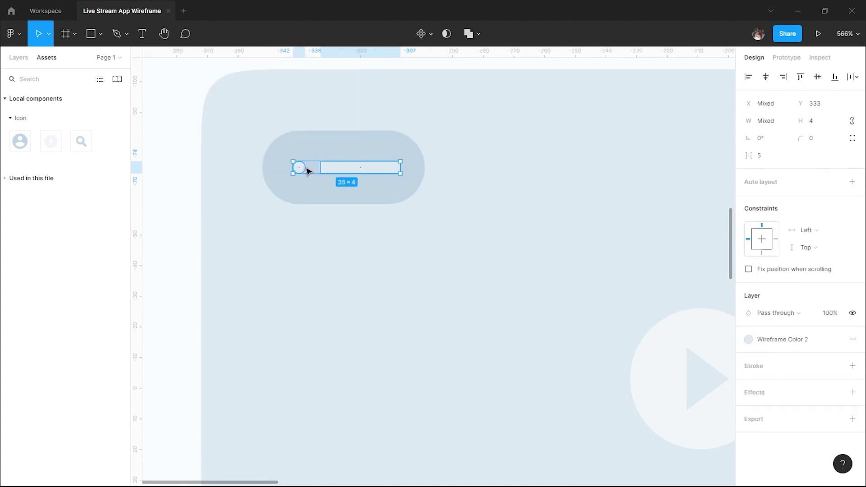
{"action": "key", "text": "Escape"}
{"action": "key", "text": "Escape"}
{"action": "scroll", "coordinate": [453, 184], "scroll_direction": "down", "scroll_amount": 5}
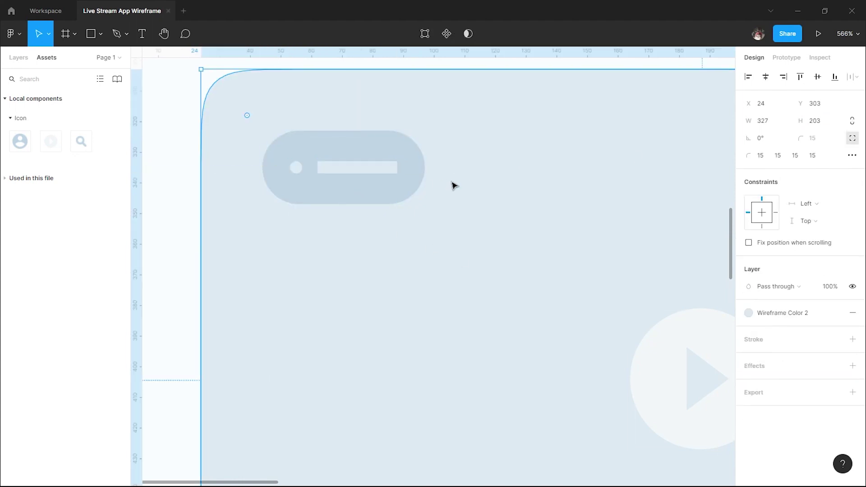
{"action": "left_click_drag", "start_coordinate": [556, 220], "coordinate": [420, 195]}
{"action": "scroll", "coordinate": [420, 196], "scroll_direction": "down", "scroll_amount": 2}
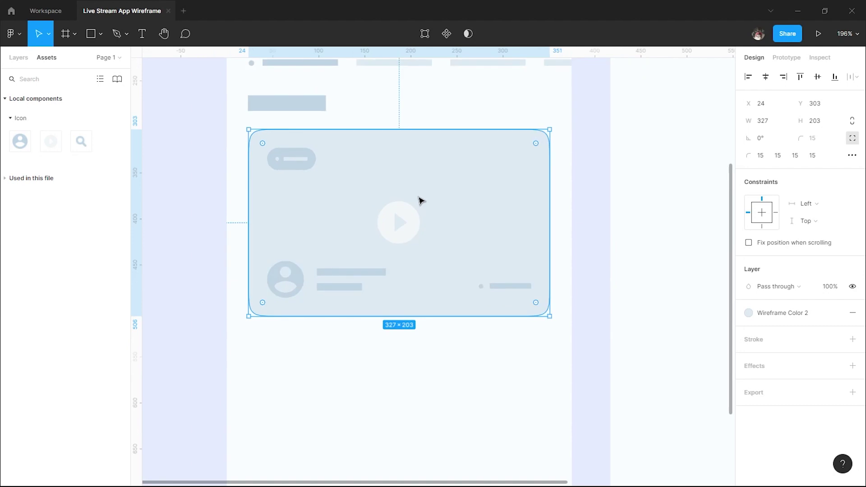
Step: Duplicate the section heading below the video card as a second heading
{"action": "scroll", "coordinate": [419, 195], "scroll_direction": "down", "scroll_amount": 2}
{"action": "left_click", "coordinate": [566, 226]}
{"action": "scroll", "coordinate": [566, 224], "scroll_direction": "up", "scroll_amount": 1}
{"action": "scroll", "coordinate": [566, 223], "scroll_direction": "down", "scroll_amount": 1}
{"action": "scroll", "coordinate": [566, 223], "scroll_direction": "down", "scroll_amount": 2}
{"action": "scroll", "coordinate": [566, 223], "scroll_direction": "down", "scroll_amount": 1}
{"action": "scroll", "coordinate": [565, 223], "scroll_direction": "down", "scroll_amount": 3}
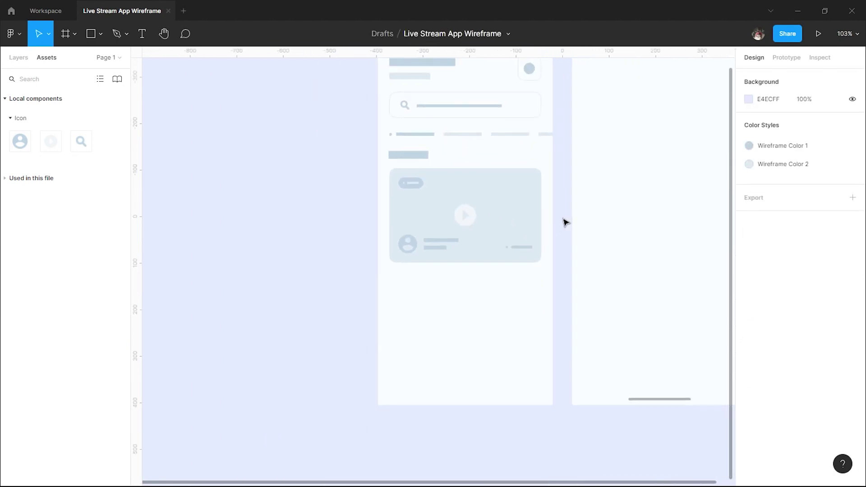
{"action": "left_click_drag", "start_coordinate": [565, 223], "coordinate": [475, 220]}
{"action": "left_click_drag", "start_coordinate": [327, 157], "coordinate": [324, 287], "text": "alt"}
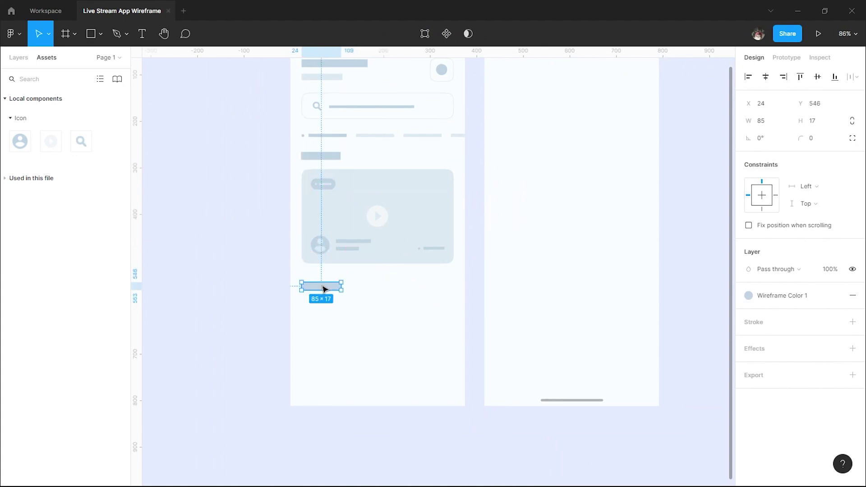
{"action": "left_click", "coordinate": [370, 207]}
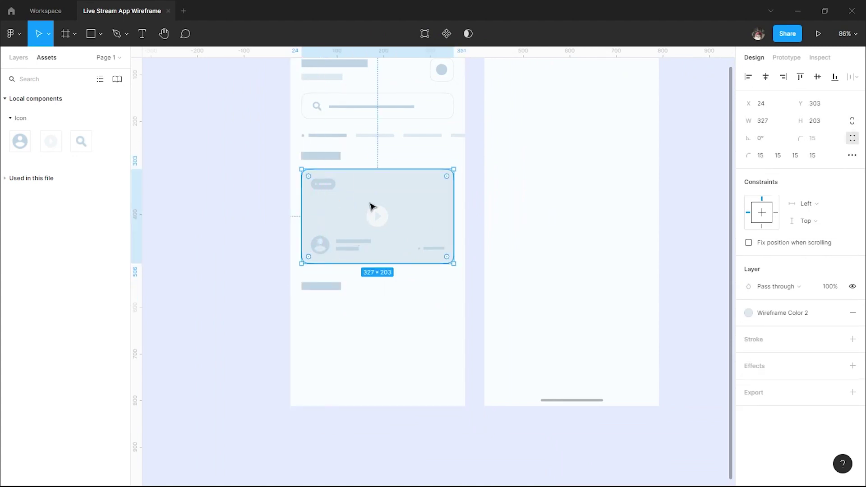
{"action": "left_click", "coordinate": [337, 287]}
{"action": "left_click", "coordinate": [366, 295]}
{"action": "left_click_drag", "start_coordinate": [381, 291], "coordinate": [411, 267]}
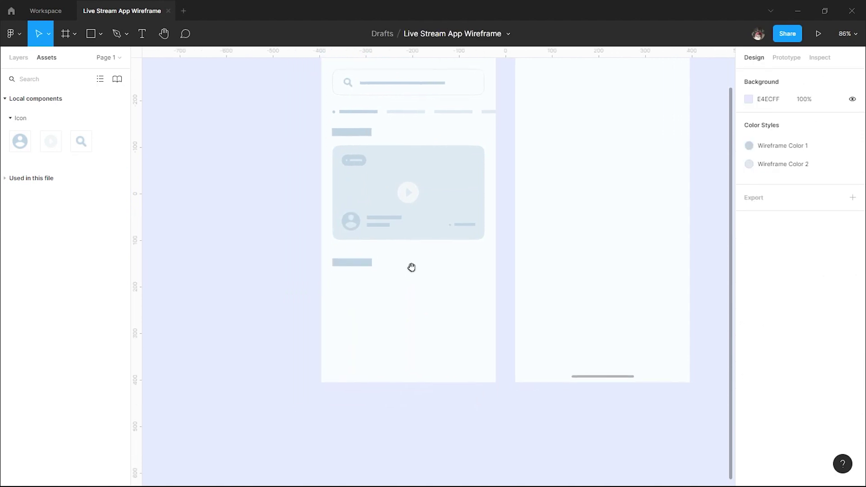
Step: Draw a block below the second heading with height 116 and corner radius 15
{"action": "key", "text": "r"}
{"action": "left_click_drag", "start_coordinate": [333, 277], "coordinate": [485, 325]}
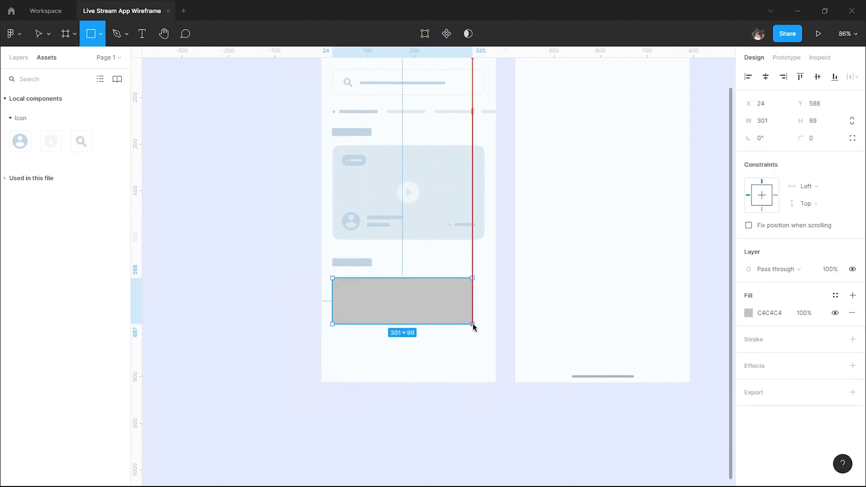
{"action": "left_click_drag", "start_coordinate": [486, 326], "coordinate": [486, 335]}
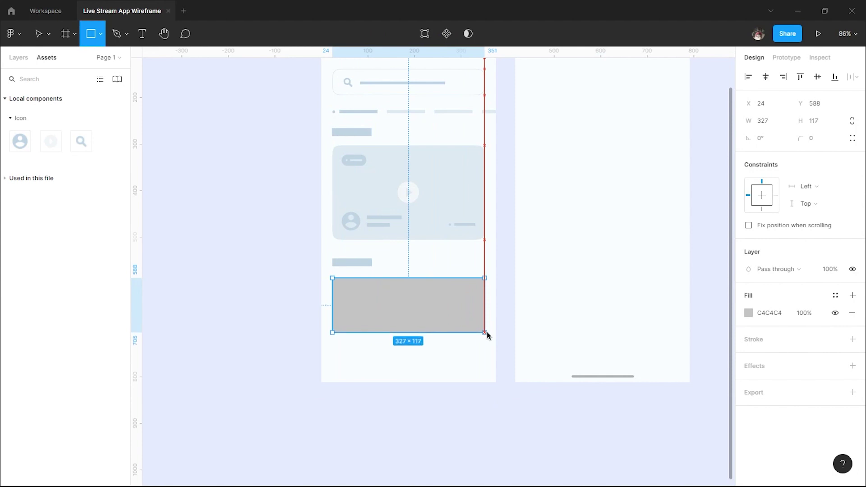
{"action": "left_click_drag", "start_coordinate": [486, 333], "coordinate": [487, 333]}
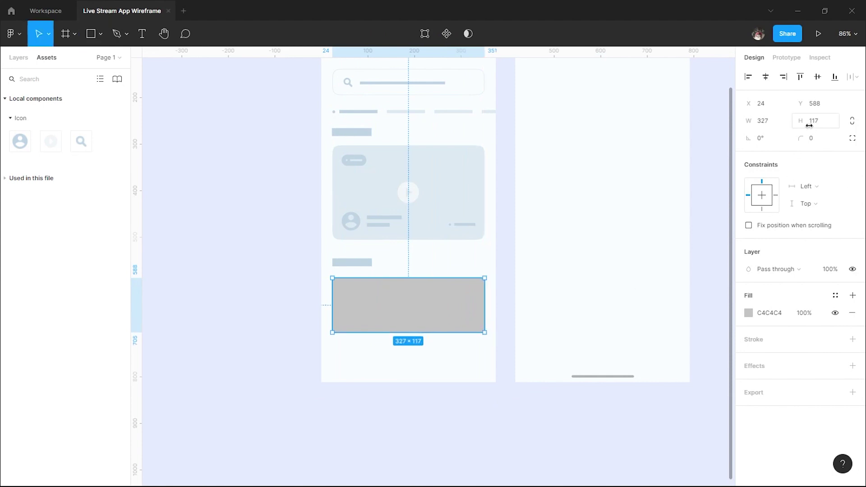
{"action": "left_click", "coordinate": [806, 127]}
{"action": "key", "text": "Down"}
{"action": "type", "text": "15"}
{"action": "key", "text": "Return"}
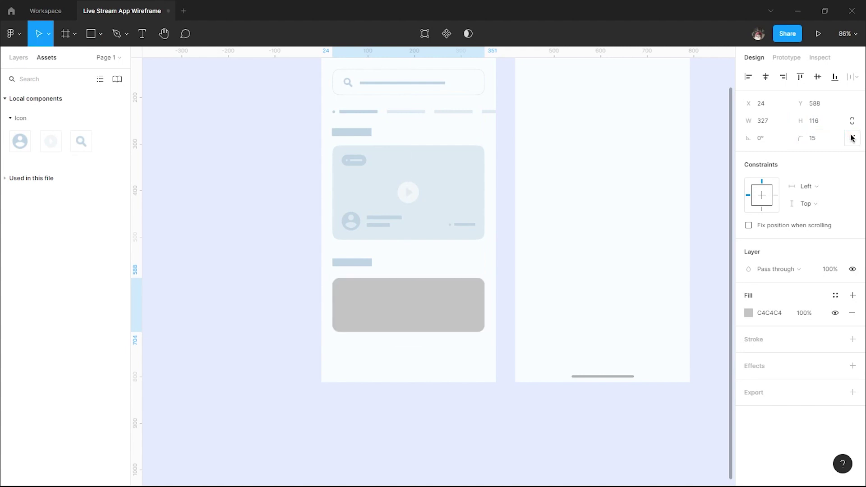
Step: Set the block's corner smoothing to 100% and fill it with Wireframe Color 2
{"action": "left_click", "coordinate": [852, 138]}
{"action": "left_click", "coordinate": [853, 155]}
{"action": "left_click_drag", "start_coordinate": [670, 181], "coordinate": [709, 181]}
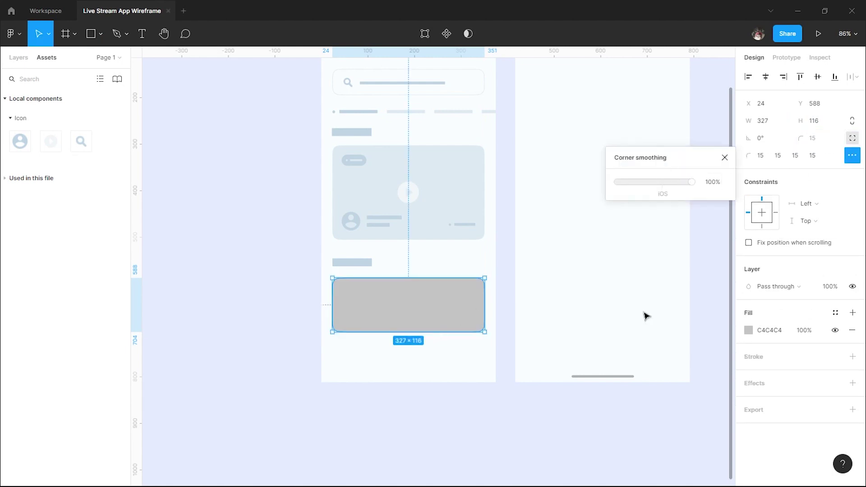
{"action": "left_click", "coordinate": [836, 313]}
{"action": "left_click", "coordinate": [771, 377]}
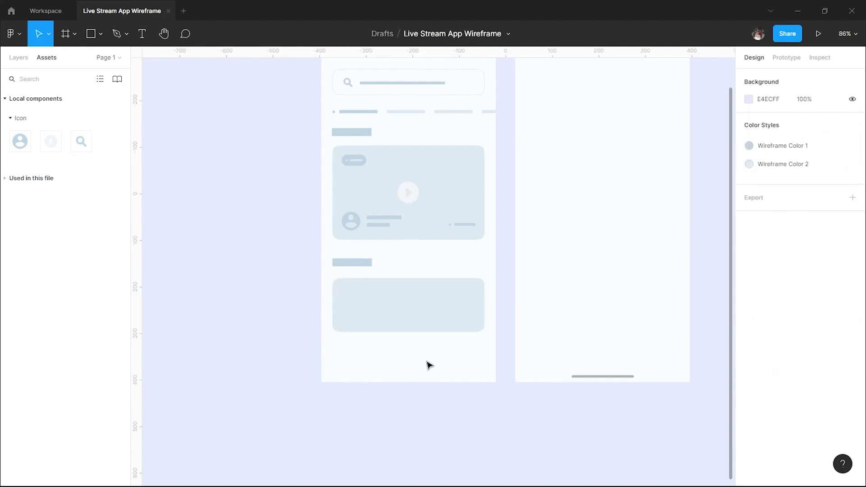
{"action": "key", "text": "Up"}
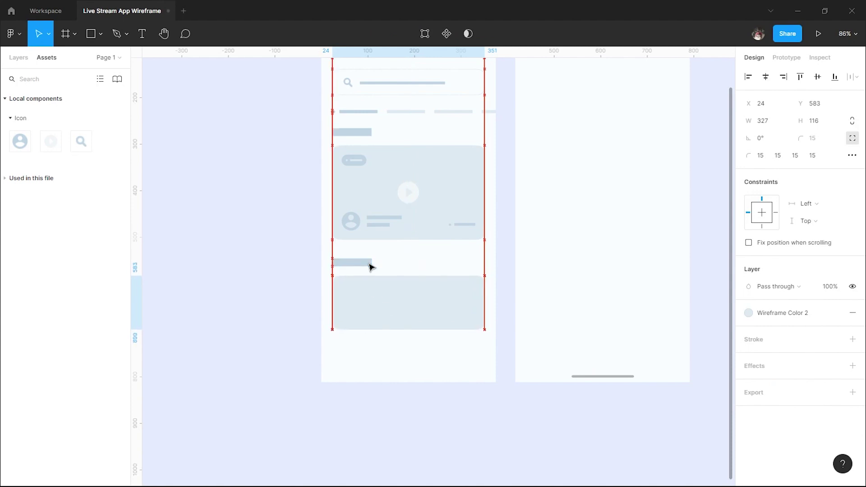
Step: Draw a square on the card's left side and size it to 92×92
{"action": "left_click", "coordinate": [373, 358]}
{"action": "scroll", "coordinate": [377, 354], "scroll_direction": "up", "scroll_amount": 3, "text": "ctrl"}
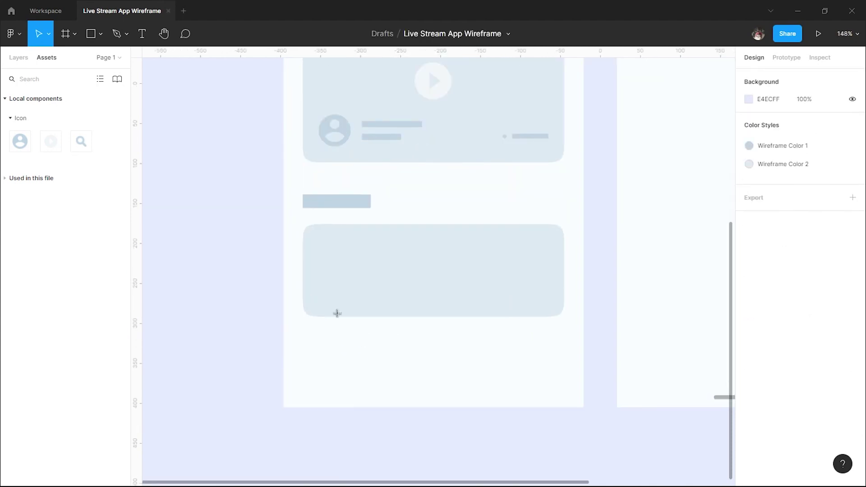
{"action": "key", "text": "r"}
{"action": "left_click_drag", "start_coordinate": [314, 234], "coordinate": [395, 312]}
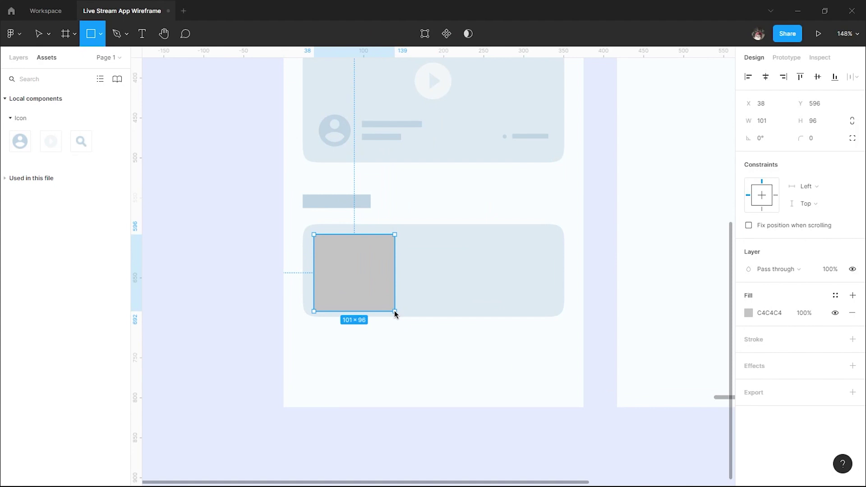
{"action": "type", "text": "99"}
{"action": "key", "text": "Tab"}
{"action": "type", "text": "99"}
{"action": "left_click", "coordinate": [438, 330]}
{"action": "left_click", "coordinate": [356, 289]}
{"action": "left_click_drag", "start_coordinate": [356, 288], "coordinate": [355, 286]}
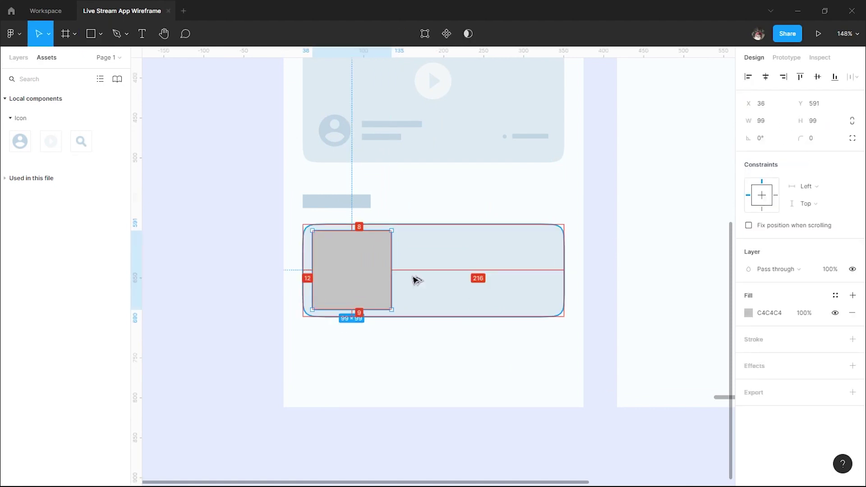
{"action": "mouse_move", "coordinate": [389, 282]}
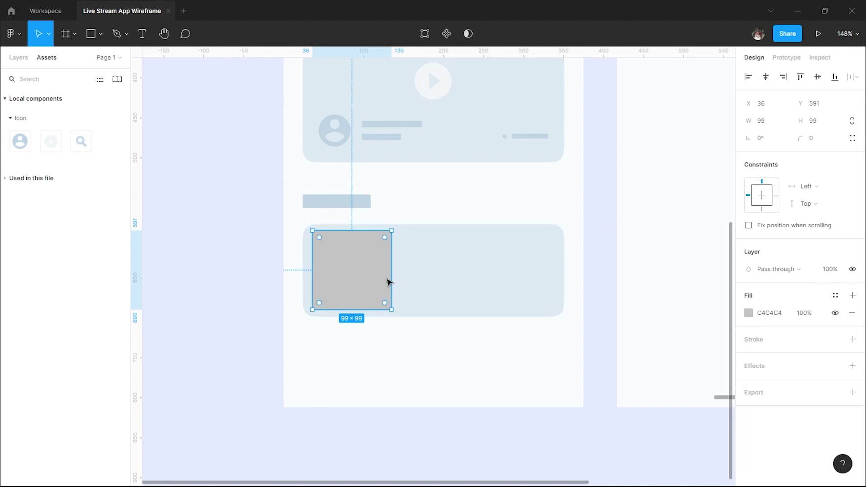
{"action": "type", "text": "3"}
{"action": "key", "text": "Return"}
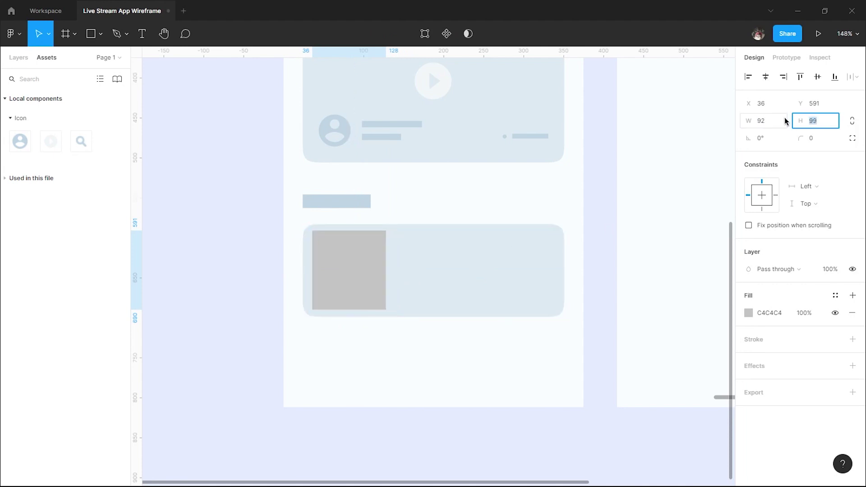
{"action": "type", "text": "92"}
Step: Fill the square with Wireframe Color 1 and round its corners to 13
{"action": "left_click", "coordinate": [433, 353]}
{"action": "left_click", "coordinate": [373, 289]}
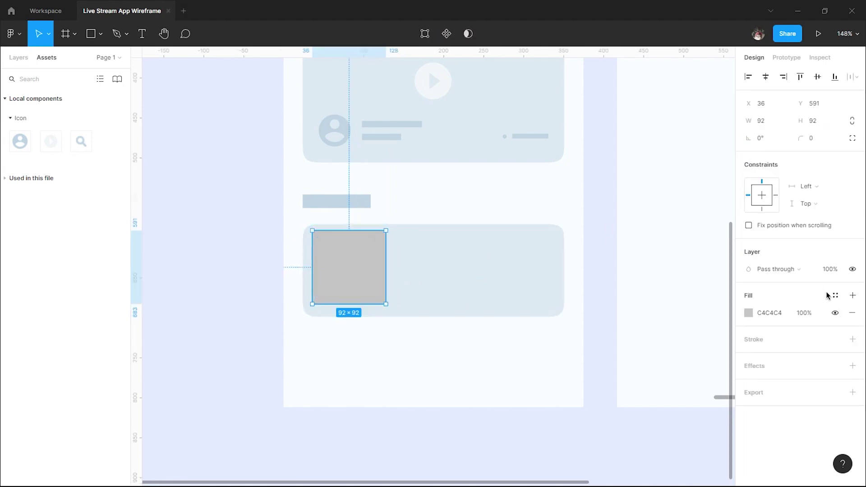
{"action": "left_click", "coordinate": [835, 295]}
{"action": "left_click", "coordinate": [758, 362]}
{"action": "type", "text": "13"}
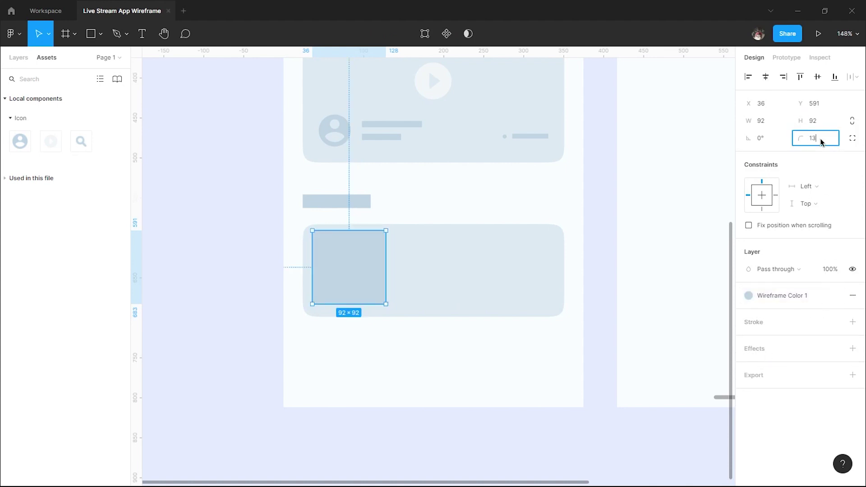
{"action": "left_click", "coordinate": [852, 138]}
{"action": "left_click", "coordinate": [853, 155]}
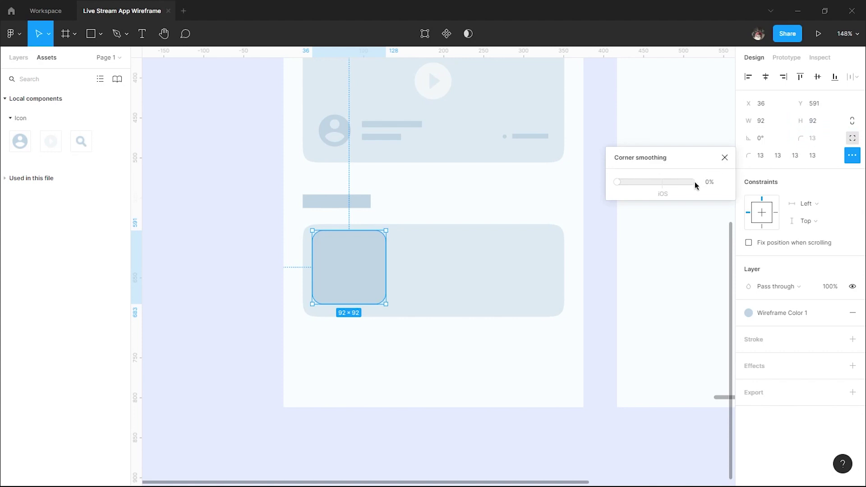
{"action": "key", "text": "Escape"}
Step: Position the thumbnail in the card and centre the play icon on it
{"action": "left_click_drag", "start_coordinate": [371, 284], "coordinate": [372, 287]}
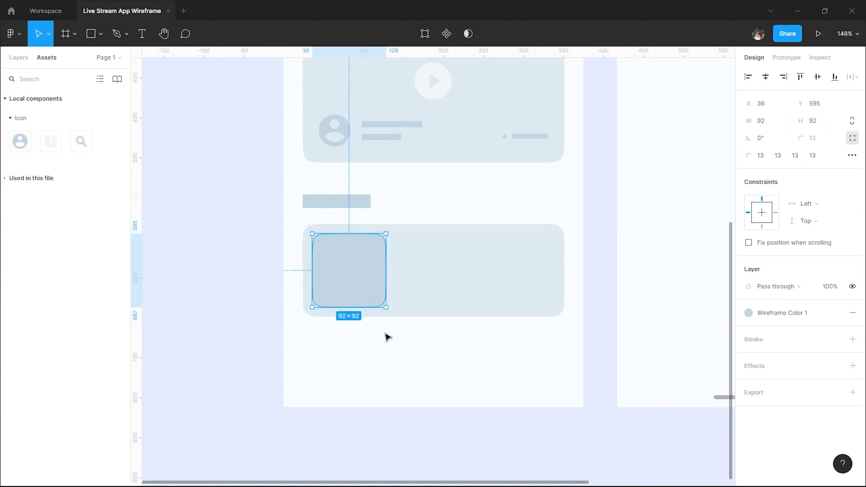
{"action": "left_click", "coordinate": [386, 343]}
{"action": "left_click_drag", "start_coordinate": [53, 146], "coordinate": [350, 271]}
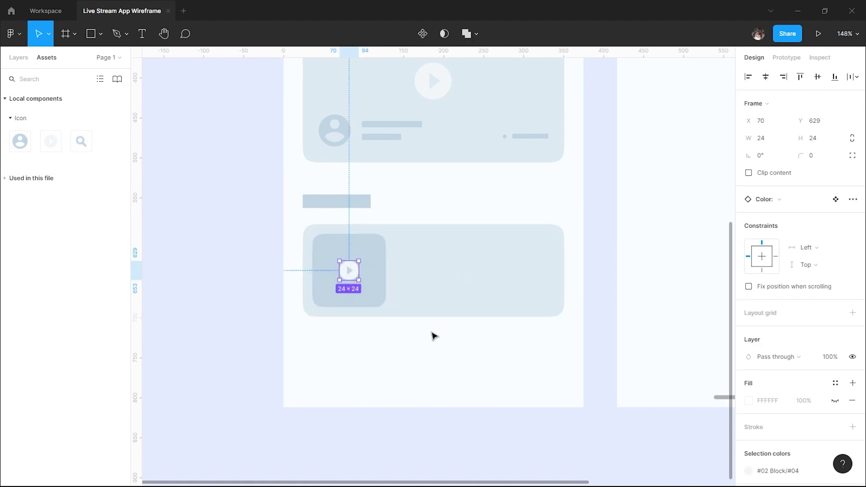
{"action": "left_click", "coordinate": [444, 345]}
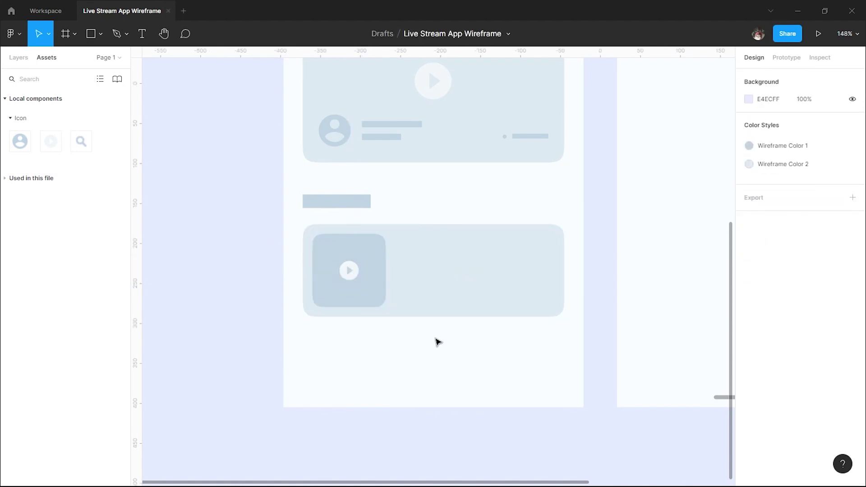
Step: Draw a thin text bar beside the thumbnail and move a copy to the bottom row
{"action": "key", "text": "r"}
{"action": "left_click_drag", "start_coordinate": [395, 244], "coordinate": [456, 253]}
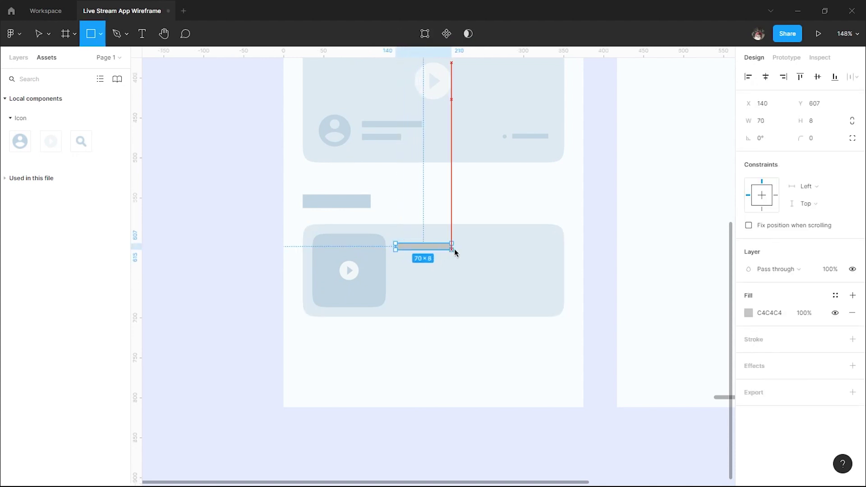
{"action": "left_click", "coordinate": [430, 251]}
{"action": "left_click_drag", "start_coordinate": [458, 247], "coordinate": [430, 265]}
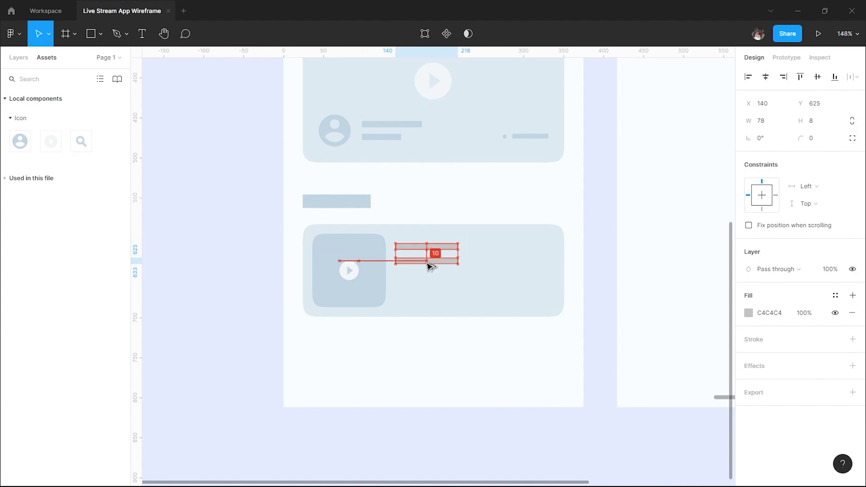
{"action": "left_click", "coordinate": [426, 344]}
{"action": "scroll", "coordinate": [425, 343], "scroll_direction": "up", "scroll_amount": 3}
{"action": "left_click", "coordinate": [470, 232]}
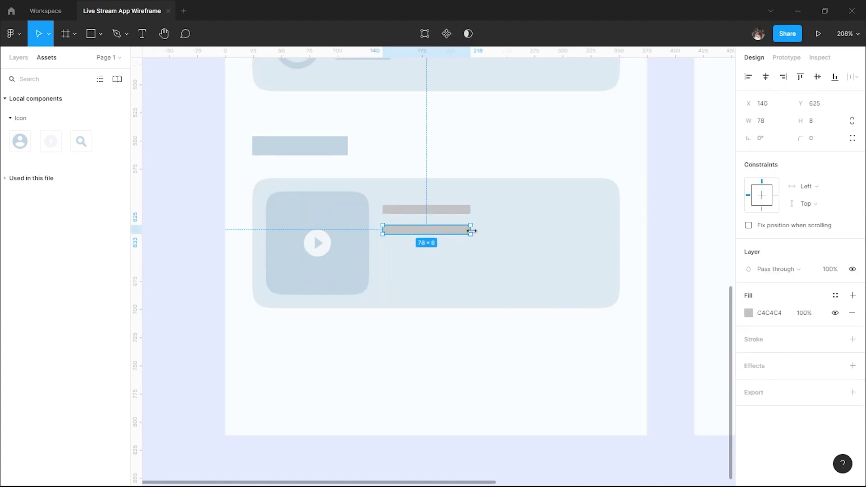
{"action": "left_click_drag", "start_coordinate": [436, 231], "coordinate": [427, 280]}
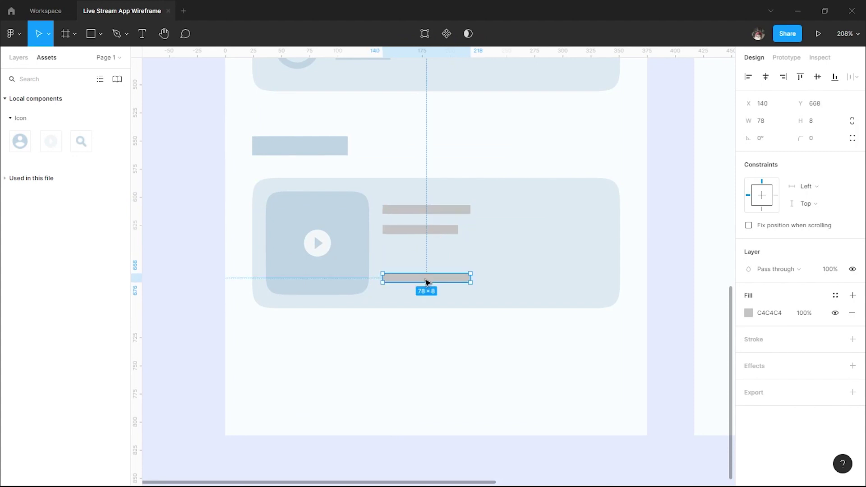
{"action": "left_click", "coordinate": [502, 330]}
{"action": "scroll", "coordinate": [499, 350], "scroll_direction": "down", "scroll_amount": 1}
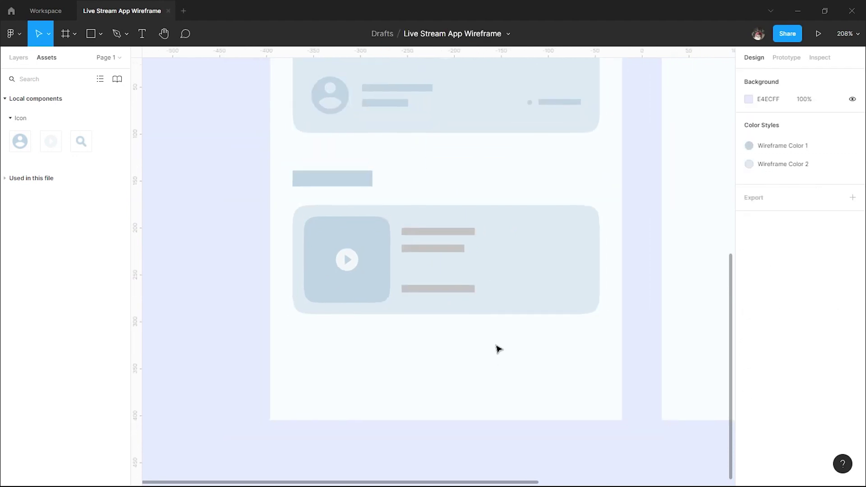
Step: Bring the dot-and-bar group onto the lower card, in front, in the bottom row
{"action": "left_click", "coordinate": [516, 119]}
{"action": "left_click_drag", "start_coordinate": [514, 121], "coordinate": [507, 332]}
{"action": "right_click", "coordinate": [499, 332]}
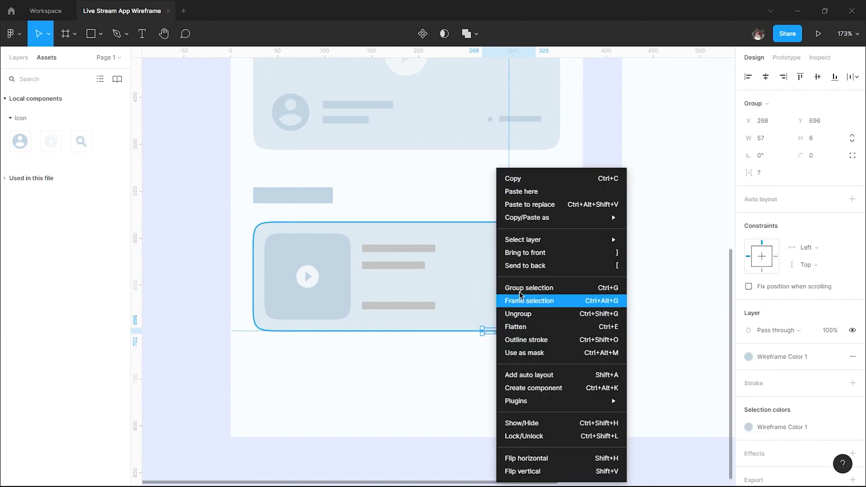
{"action": "left_click", "coordinate": [527, 252]}
{"action": "left_click_drag", "start_coordinate": [528, 333], "coordinate": [529, 309]}
Step: Fill the grey bars with Wireframe Color 1 and align the group with the bottom bar
{"action": "double_click", "coordinate": [412, 251]}
{"action": "left_click", "coordinate": [412, 265], "text": "shift"}
{"action": "left_click", "coordinate": [417, 305], "text": "shift"}
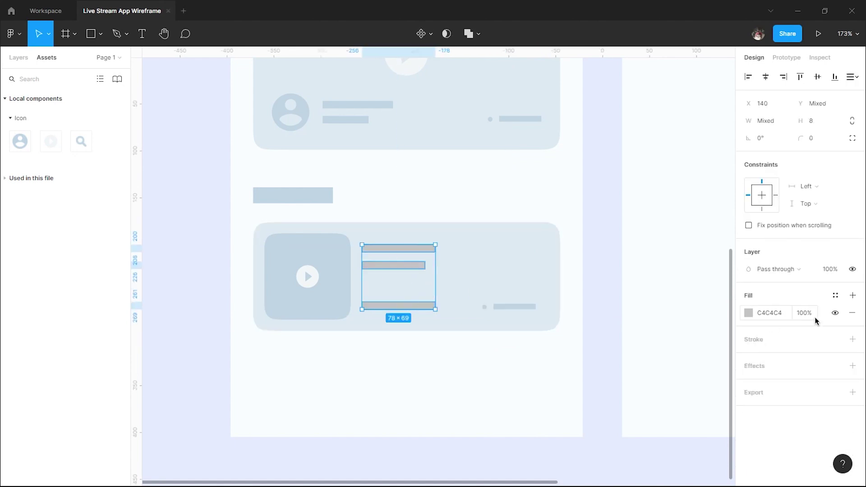
{"action": "left_click", "coordinate": [835, 295]}
{"action": "left_click", "coordinate": [758, 360]}
{"action": "left_click", "coordinate": [468, 363]}
{"action": "scroll", "coordinate": [423, 299], "scroll_direction": "up", "scroll_amount": 3}
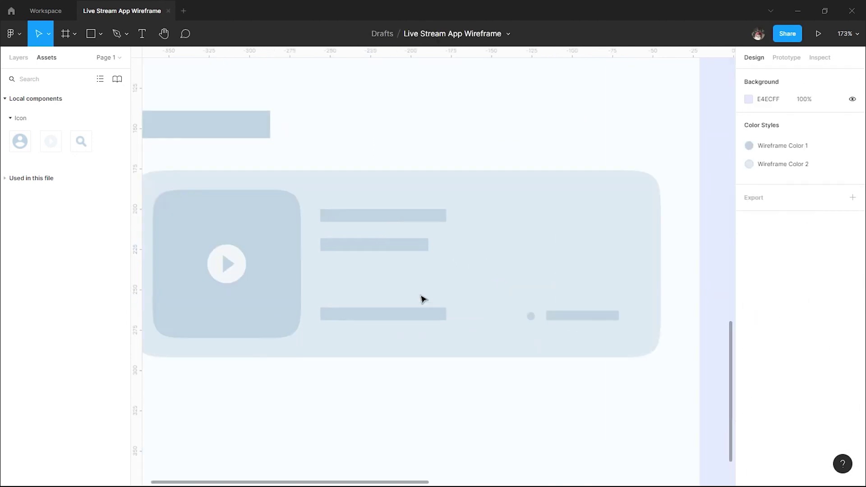
{"action": "left_click_drag", "start_coordinate": [564, 315], "coordinate": [512, 313]}
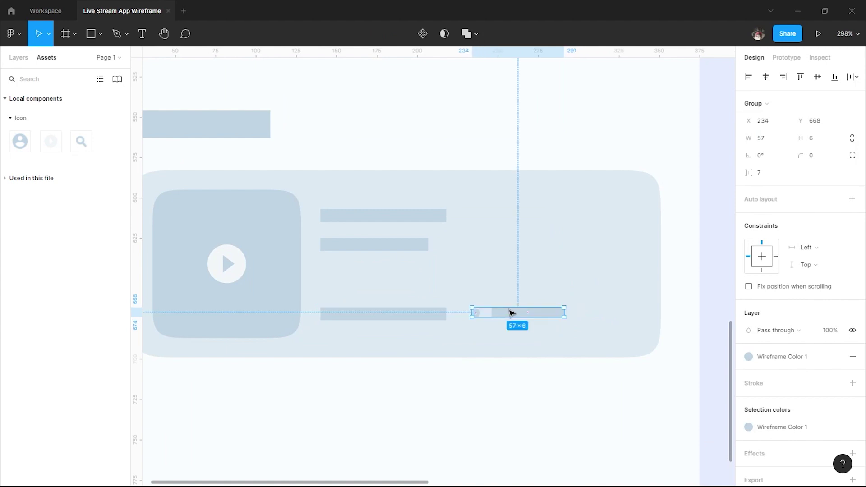
Step: Make the short bar 8 tall and 59 wide, with the dot between the bars
{"action": "double_click", "coordinate": [525, 316]}
{"action": "type", "text": "8"}
{"action": "key", "text": "Return"}
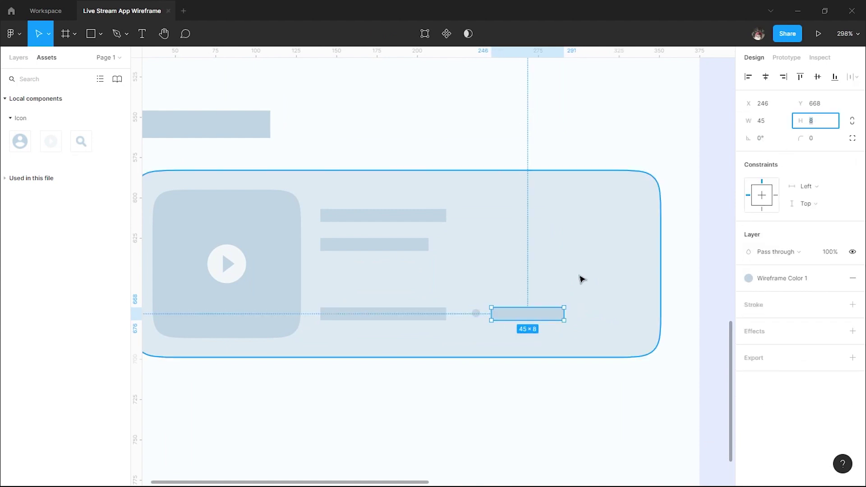
{"action": "left_click", "coordinate": [477, 315]}
{"action": "scroll", "coordinate": [477, 316], "scroll_direction": "up", "scroll_amount": 2}
{"action": "mouse_move", "coordinate": [477, 316]}
{"action": "left_mouse_down"}
{"action": "mouse_move", "coordinate": [468, 319]}
{"action": "mouse_move", "coordinate": [516, 318]}
{"action": "left_mouse_up"}
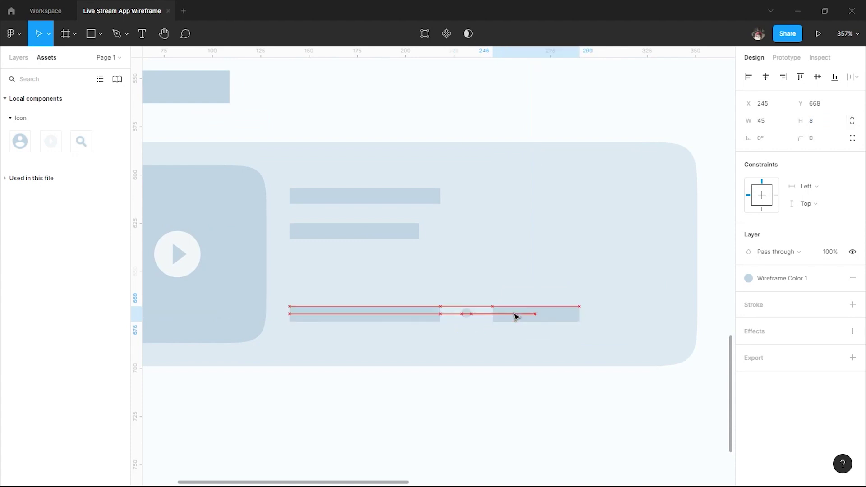
{"action": "left_click_drag", "start_coordinate": [579, 313], "coordinate": [606, 312]}
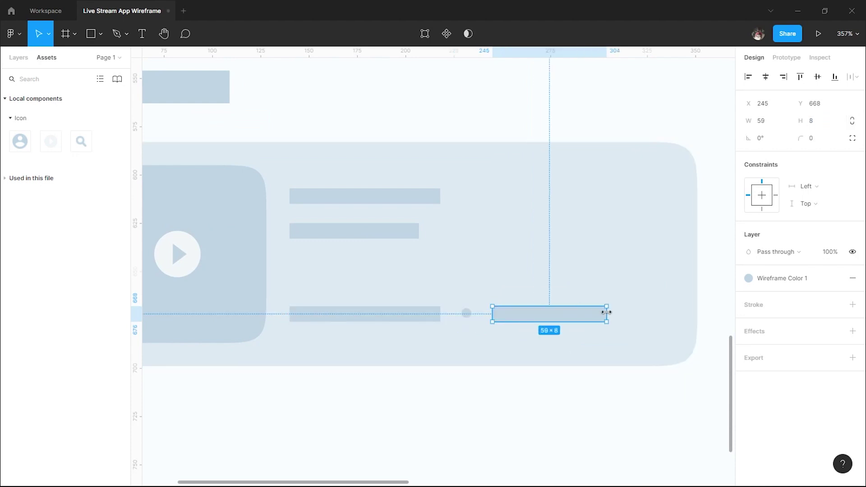
{"action": "left_click", "coordinate": [577, 407]}
{"action": "left_click", "coordinate": [415, 201]}
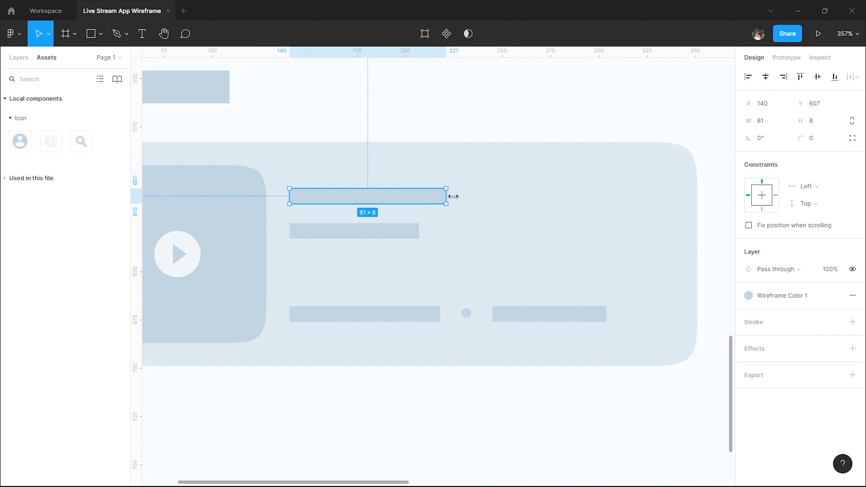
{"action": "scroll", "coordinate": [474, 232], "scroll_direction": "down", "scroll_amount": 5}
{"action": "left_click", "coordinate": [460, 338]}
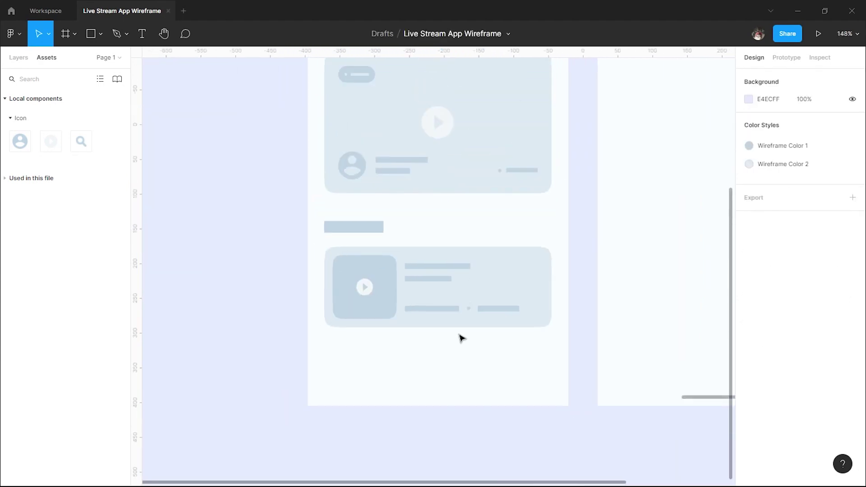
{"action": "scroll", "coordinate": [447, 246], "scroll_direction": "down", "scroll_amount": 2}
Step: Duplicate the pill tag onto the lower card, brought to front at its top-right
{"action": "left_click", "coordinate": [362, 90]}
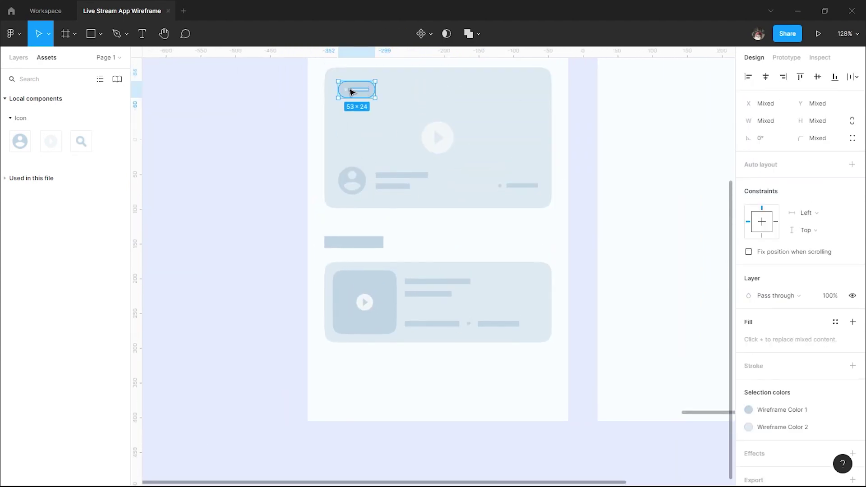
{"action": "mouse_move", "coordinate": [361, 83]}
{"action": "left_mouse_down"}
{"action": "mouse_move", "coordinate": [462, 373]}
{"action": "mouse_move", "coordinate": [490, 346]}
{"action": "left_mouse_up"}
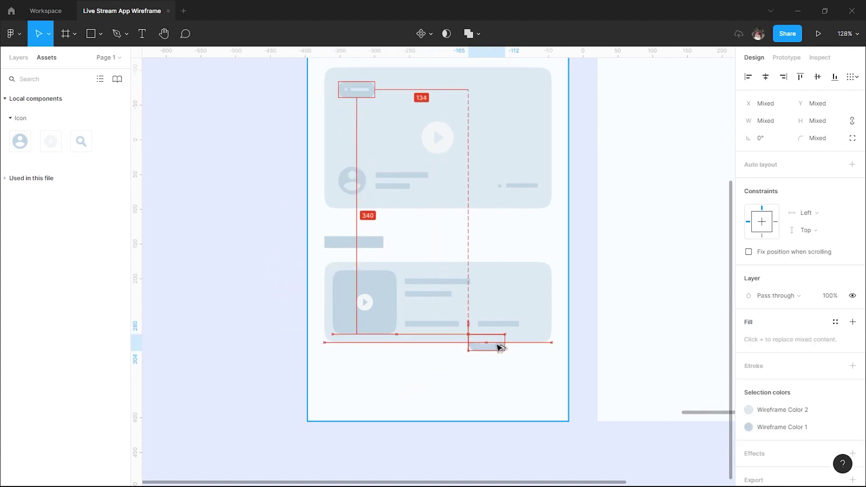
{"action": "right_click", "coordinate": [488, 346]}
{"action": "left_click", "coordinate": [532, 269]}
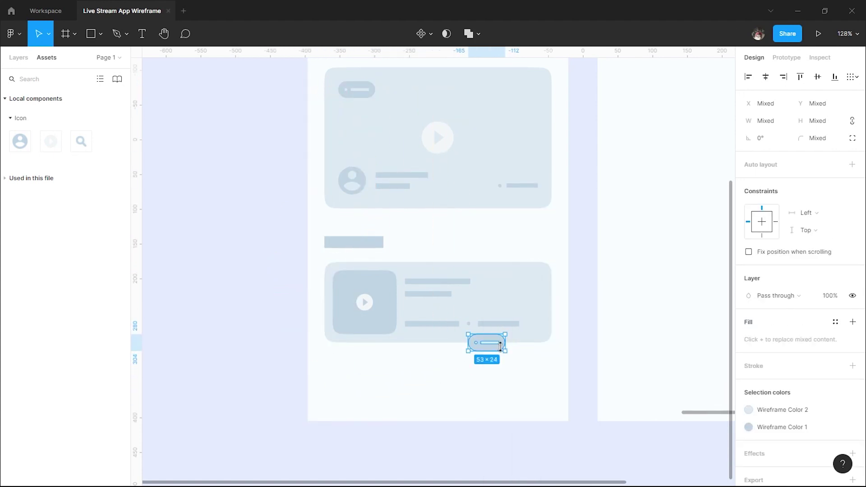
{"action": "left_click_drag", "start_coordinate": [500, 347], "coordinate": [534, 291]}
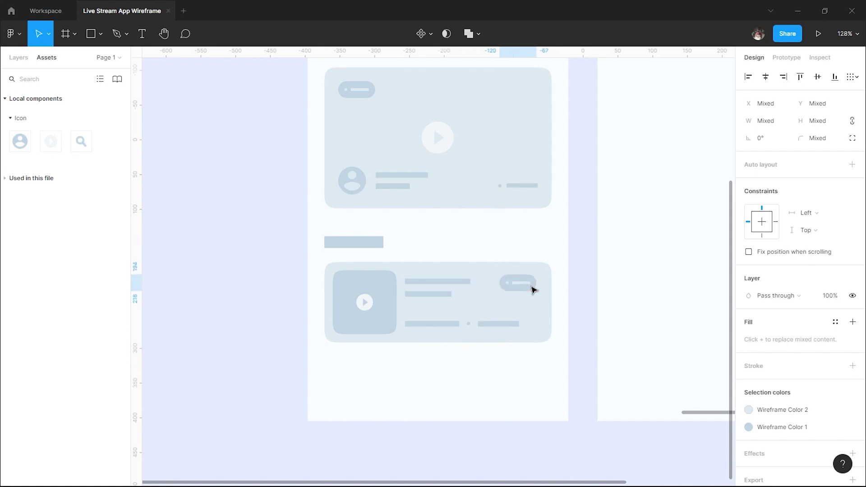
Step: Fine-tune the pill's position using its measured distances to the card edges
{"action": "scroll", "coordinate": [533, 289], "scroll_direction": "up", "scroll_amount": 3}
{"action": "left_click_drag", "start_coordinate": [516, 284], "coordinate": [520, 290]}
{"action": "key", "text": "alt"}
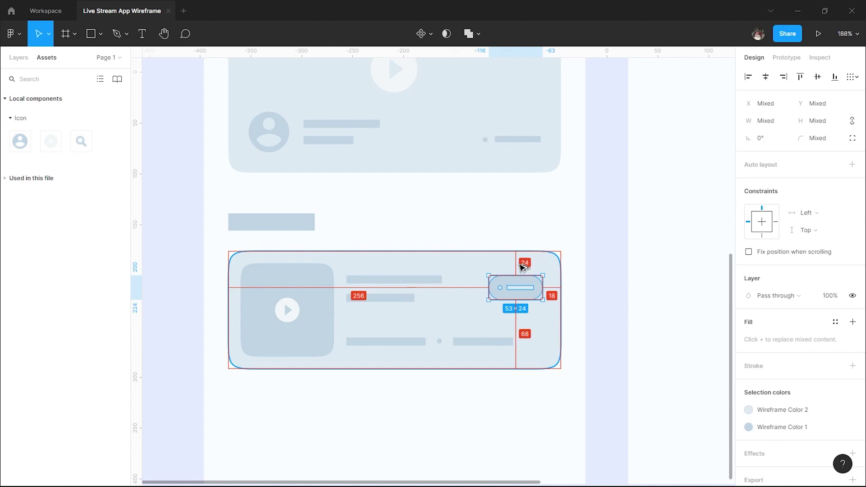
{"action": "left_click_drag", "start_coordinate": [515, 275], "coordinate": [511, 269]}
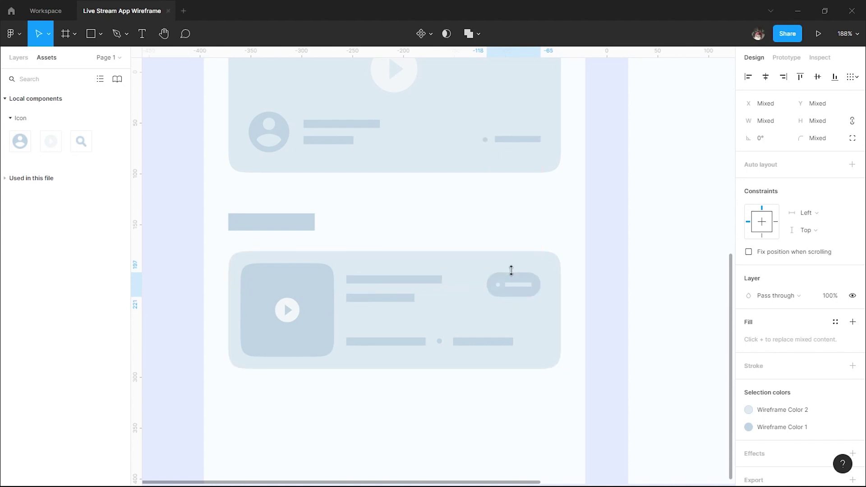
{"action": "left_click", "coordinate": [564, 256]}
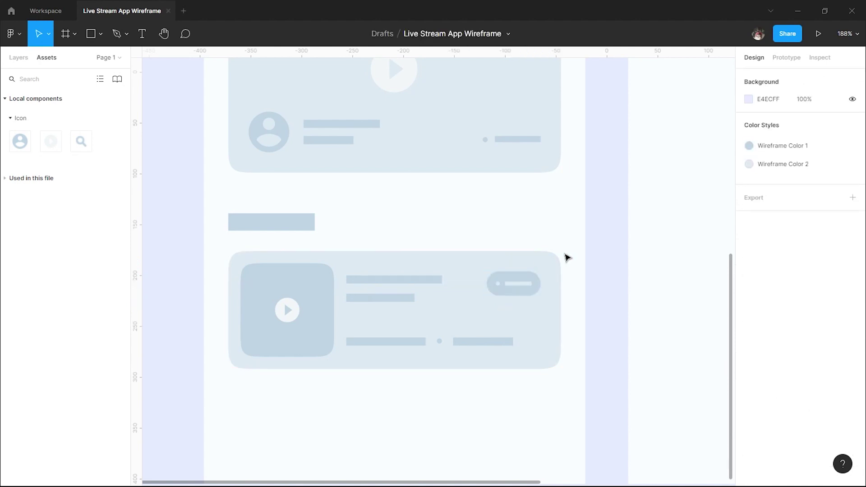
{"action": "scroll", "coordinate": [352, 307], "scroll_direction": "up", "scroll_amount": 3}
{"action": "left_click", "coordinate": [406, 265]}
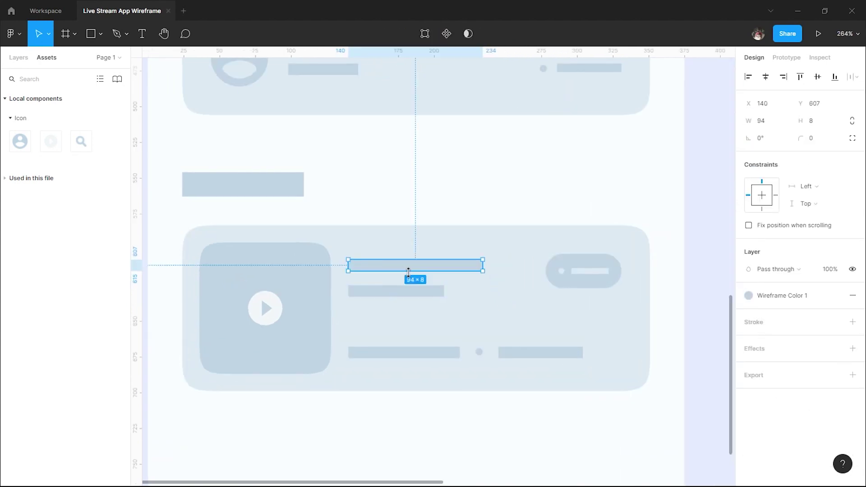
Step: Move the two upper text bars up, then widen and nudge the two bottom-row bars
{"action": "scroll", "coordinate": [408, 271], "scroll_direction": "down", "scroll_amount": 2}
{"action": "scroll", "coordinate": [409, 273], "scroll_direction": "up", "scroll_amount": 3}
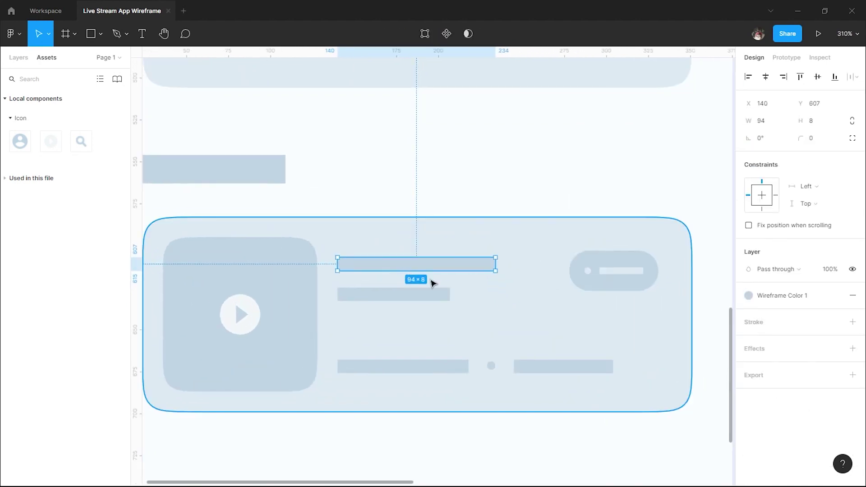
{"action": "left_click", "coordinate": [421, 289], "text": "shift"}
{"action": "left_click_drag", "start_coordinate": [426, 265], "coordinate": [425, 258]}
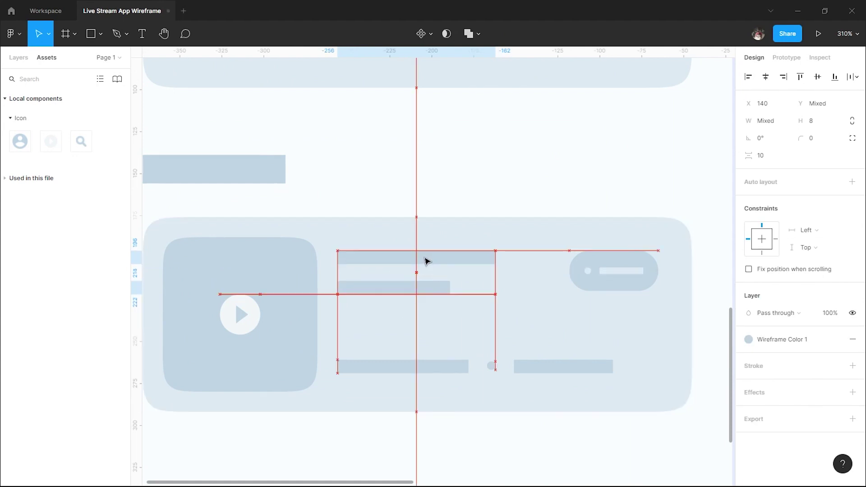
{"action": "left_click", "coordinate": [408, 366]}
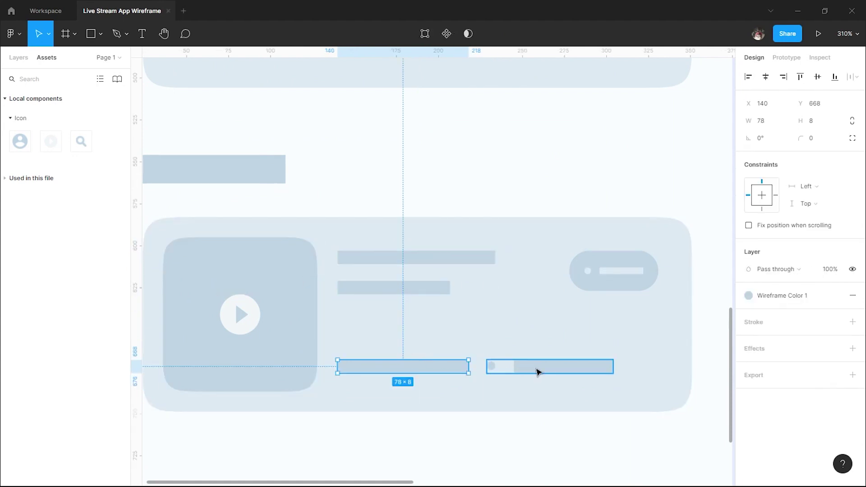
{"action": "left_click", "coordinate": [532, 372]}
{"action": "double_click", "coordinate": [605, 370]}
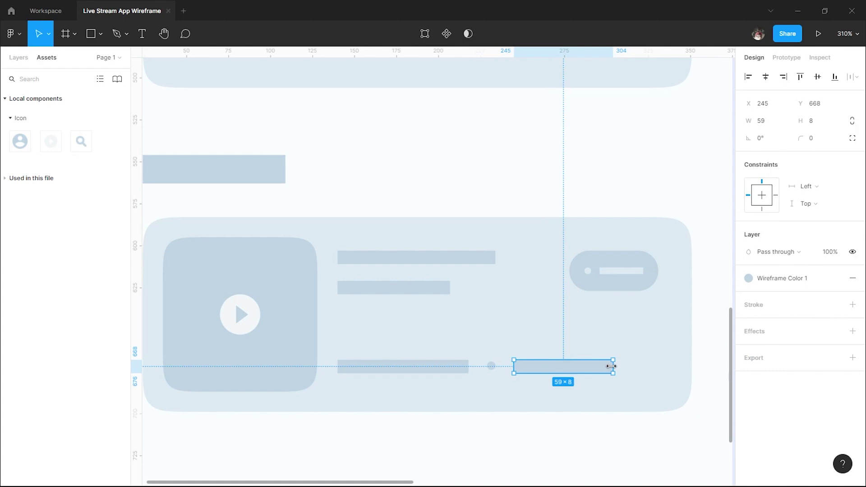
{"action": "left_click_drag", "start_coordinate": [612, 366], "coordinate": [654, 364]}
{"action": "left_click", "coordinate": [575, 368]}
{"action": "key", "text": "Right"}
{"action": "key", "text": "Right"}
{"action": "key", "text": "Right"}
{"action": "left_click", "coordinate": [458, 371]}
{"action": "left_click_drag", "start_coordinate": [470, 366], "coordinate": [479, 367]}
Step: Select the card's text bars in different pairs to check their alignment and spacing
{"action": "left_click", "coordinate": [495, 443]}
{"action": "left_click", "coordinate": [406, 366]}
{"action": "left_click", "coordinate": [403, 288], "text": "shift"}
{"action": "left_click", "coordinate": [403, 261], "text": "shift"}
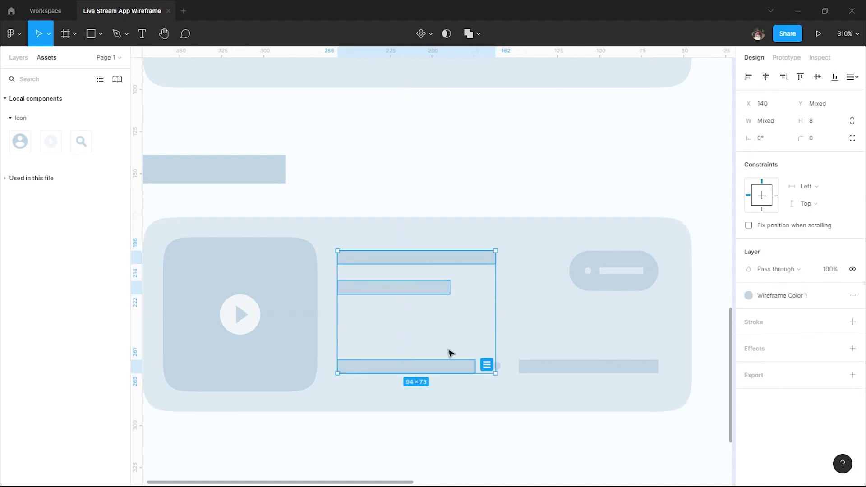
{"action": "left_click", "coordinate": [512, 420]}
{"action": "left_click", "coordinate": [469, 367]}
{"action": "left_click", "coordinate": [494, 370], "text": "shift"}
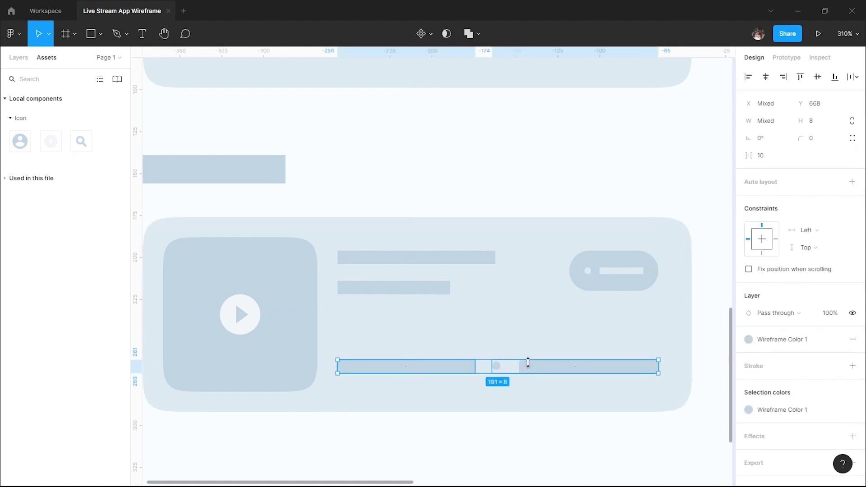
{"action": "left_click", "coordinate": [434, 292]}
{"action": "left_click", "coordinate": [445, 262], "text": "shift"}
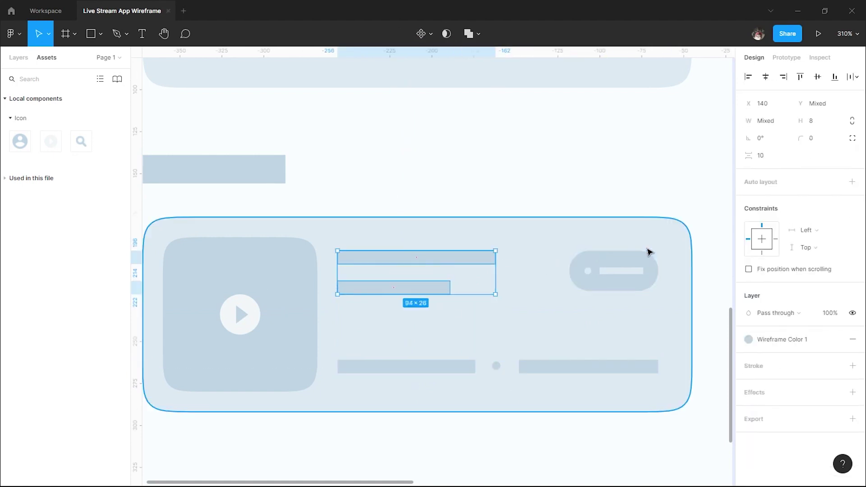
{"action": "left_click", "coordinate": [681, 197]}
Step: Group the text bars and tag into one 191×73 group and nudge it down for even padding
{"action": "left_click_drag", "start_coordinate": [690, 192], "coordinate": [396, 427]}
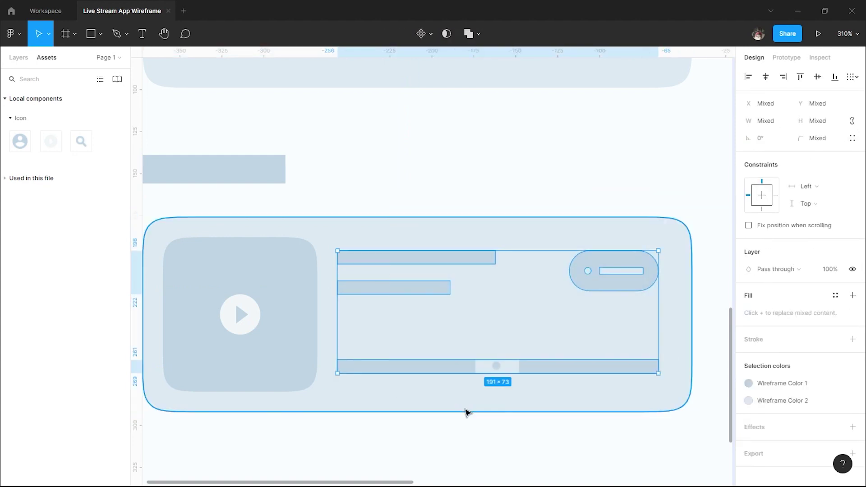
{"action": "key", "text": "ctrl+g"}
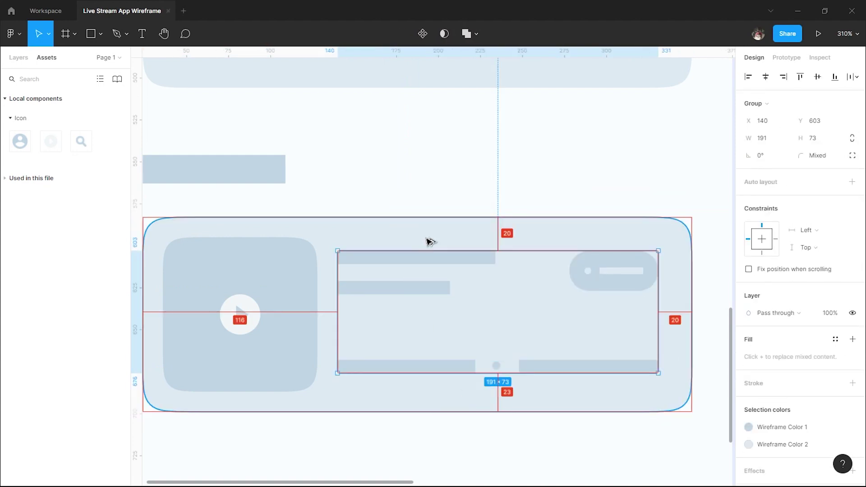
{"action": "key", "text": "Down"}
{"action": "key", "text": "Down"}
{"action": "key", "text": "Down"}
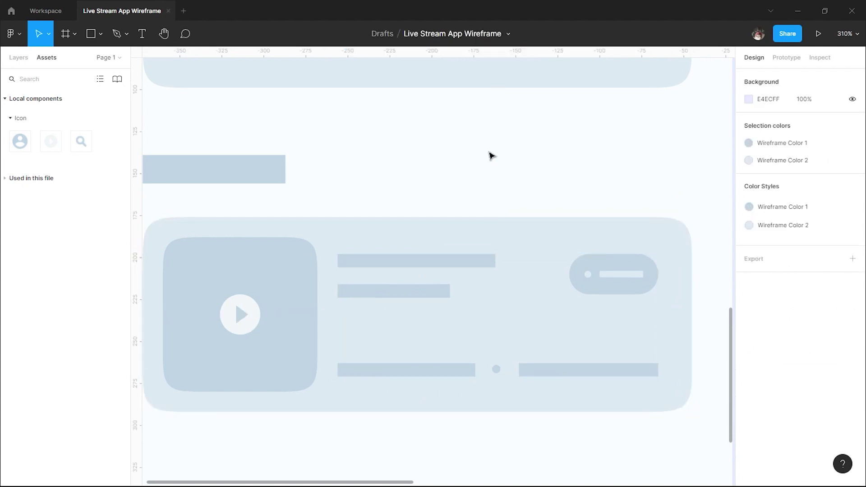
{"action": "left_click", "coordinate": [491, 160]}
{"action": "scroll", "coordinate": [490, 171], "scroll_direction": "down", "scroll_amount": 5}
{"action": "scroll", "coordinate": [491, 170], "scroll_direction": "down", "scroll_amount": 3}
{"action": "scroll", "coordinate": [456, 299], "scroll_direction": "up", "scroll_amount": 1}
{"action": "scroll", "coordinate": [456, 299], "scroll_direction": "up", "scroll_amount": 3}
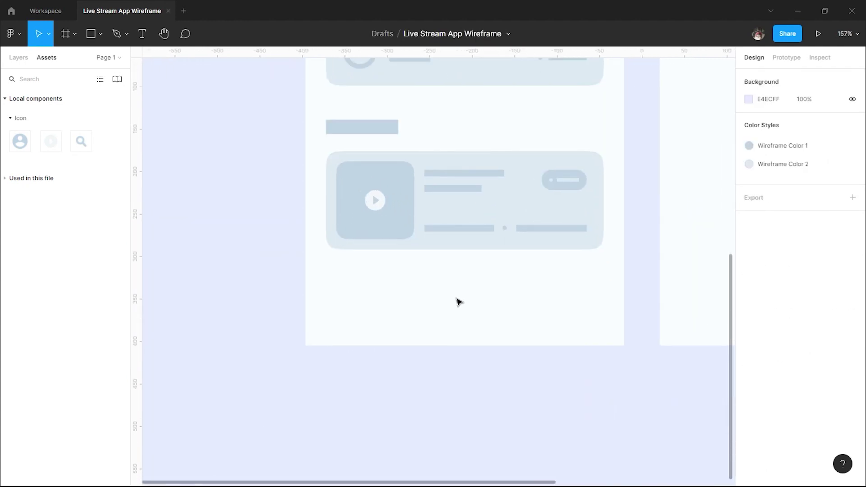
Step: Draw a full-width bottom bar, 90 high, filled with the Wireframe Color 2 style
{"action": "key", "text": "r"}
{"action": "left_click_drag", "start_coordinate": [308, 284], "coordinate": [624, 347]}
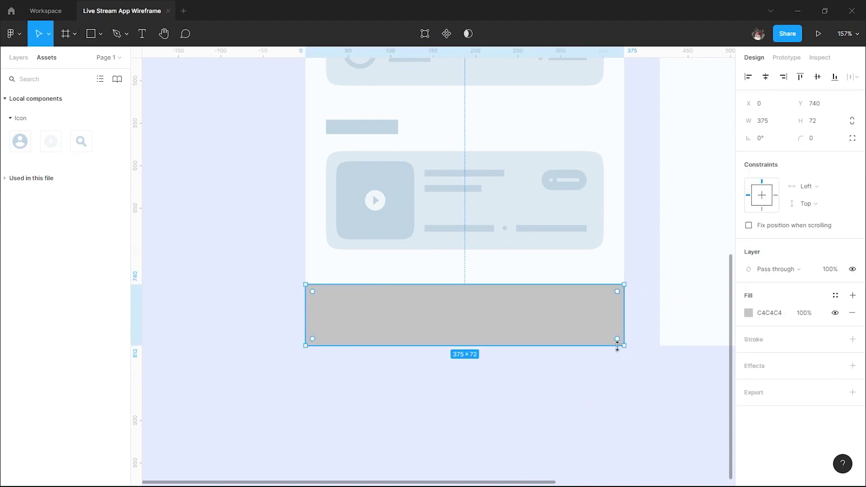
{"action": "left_click_drag", "start_coordinate": [530, 284], "coordinate": [532, 269]}
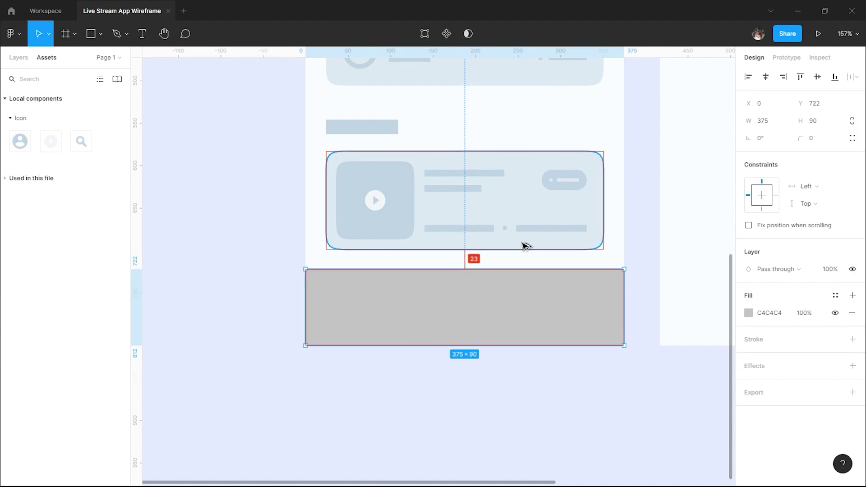
{"action": "left_click", "coordinate": [631, 249]}
{"action": "left_click", "coordinate": [601, 289]}
{"action": "left_click", "coordinate": [835, 296]}
{"action": "left_click", "coordinate": [764, 361]}
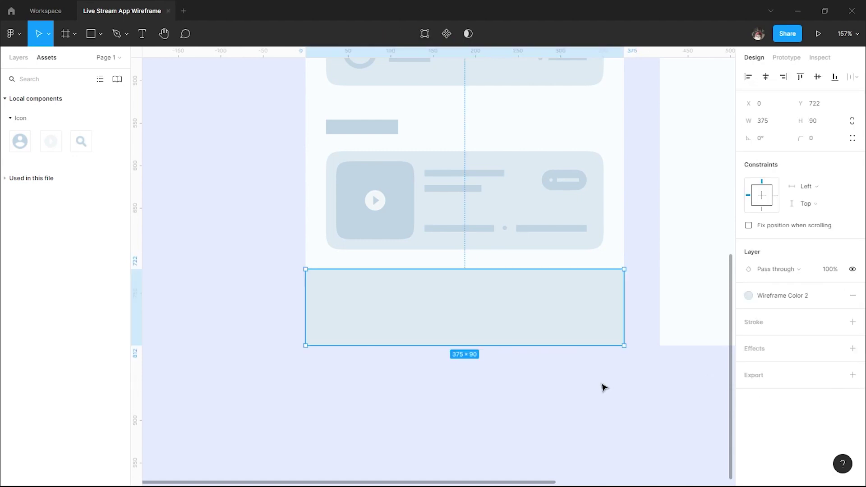
{"action": "left_click", "coordinate": [601, 387]}
Step: Add a 32×32 square inside the bar, filled with Wireframe Color 1
{"action": "key", "text": "r"}
{"action": "left_click_drag", "start_coordinate": [351, 292], "coordinate": [370, 315]}
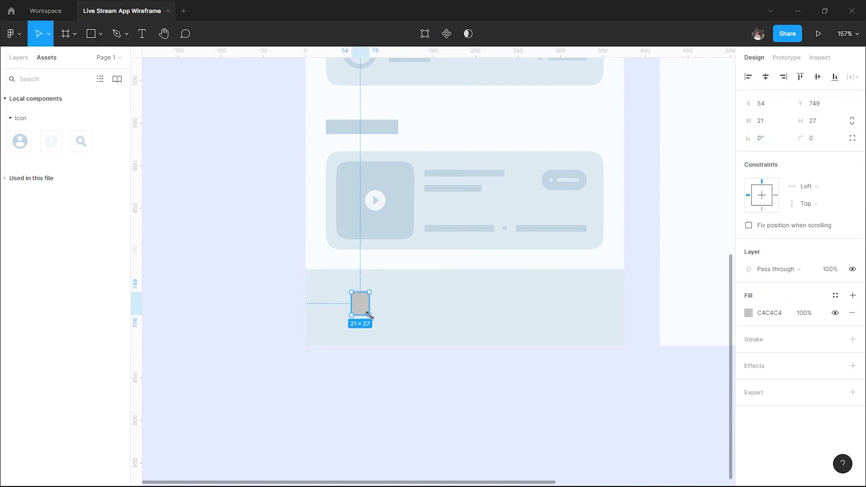
{"action": "type", "text": "32"}
{"action": "key", "text": "Tab"}
{"action": "type", "text": "32"}
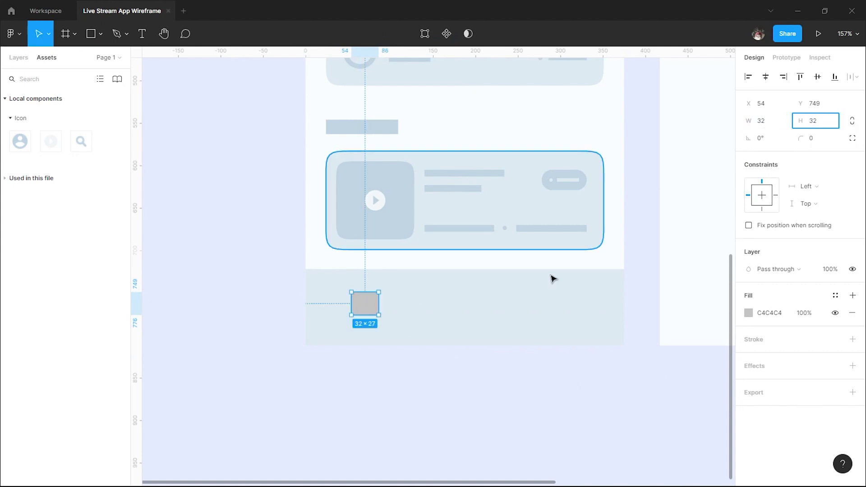
{"action": "left_click", "coordinate": [582, 384]}
{"action": "left_click", "coordinate": [375, 312]}
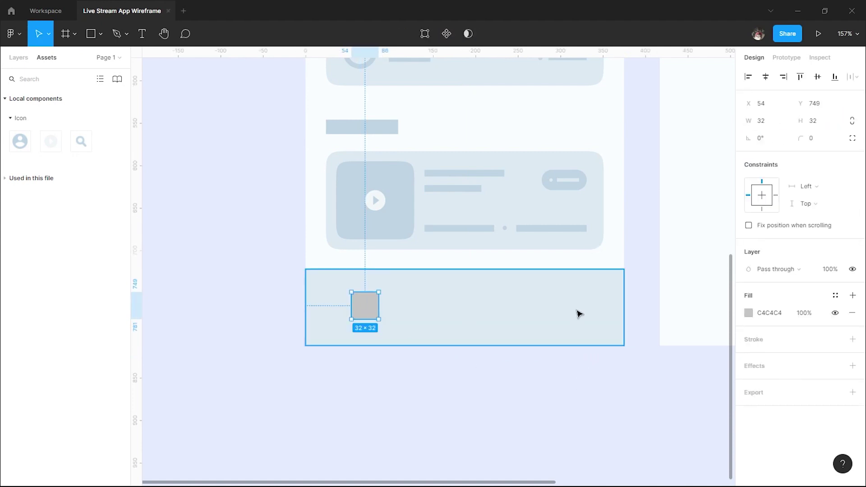
{"action": "left_click", "coordinate": [835, 296]}
{"action": "left_click", "coordinate": [773, 358]}
{"action": "left_click", "coordinate": [364, 383]}
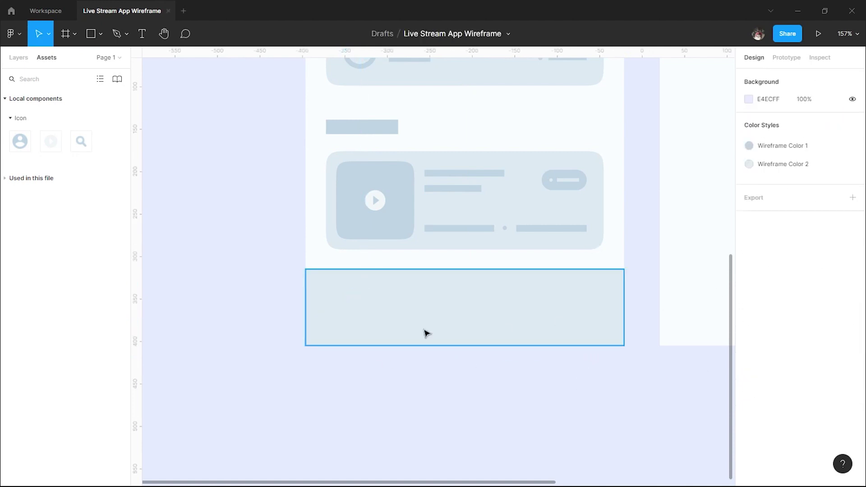
{"action": "left_click", "coordinate": [364, 311]}
{"action": "left_click", "coordinate": [836, 298]}
{"action": "left_click", "coordinate": [468, 391]}
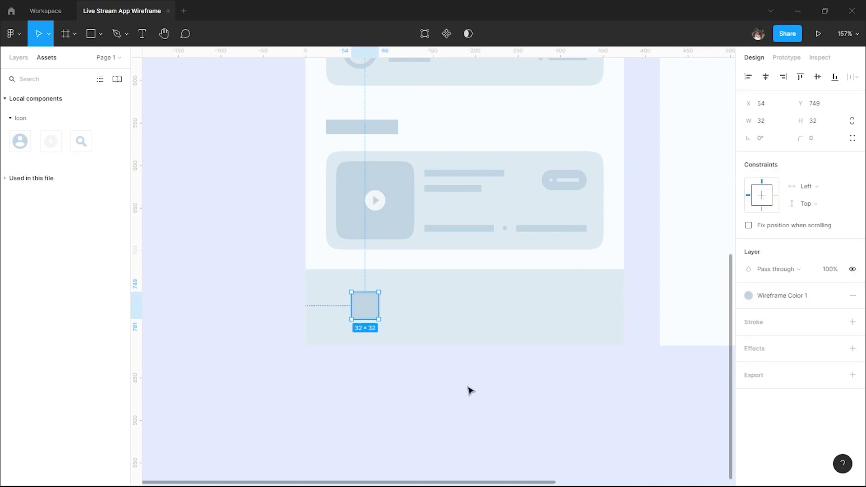
Step: Draw a 20×20 wireframe-styled circle in the square and group them into one icon
{"action": "left_click", "coordinate": [383, 352]}
{"action": "scroll", "coordinate": [382, 352], "scroll_direction": "up", "scroll_amount": 5, "text": "ctrl"}
{"action": "key", "text": "o"}
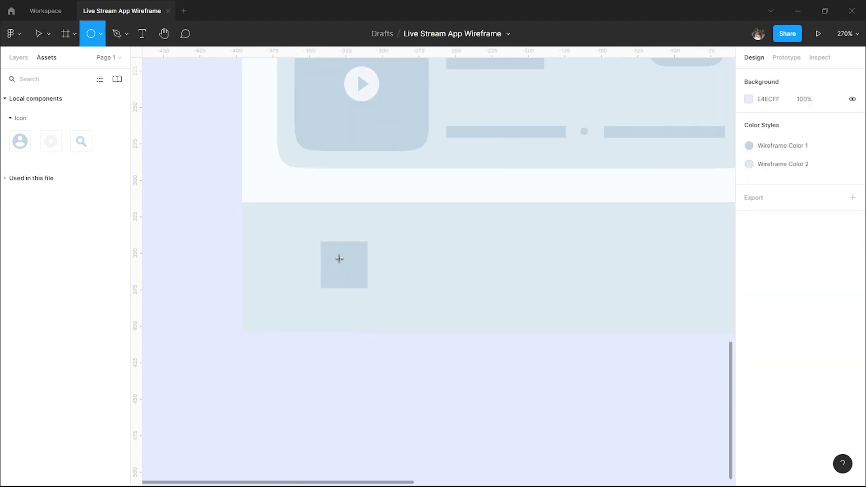
{"action": "left_click_drag", "start_coordinate": [331, 251], "coordinate": [352, 271]}
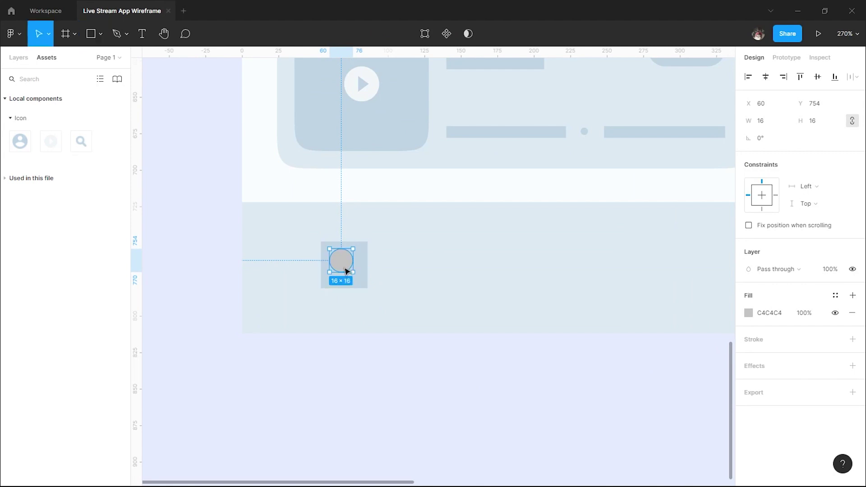
{"action": "left_click_drag", "start_coordinate": [351, 270], "coordinate": [351, 277]}
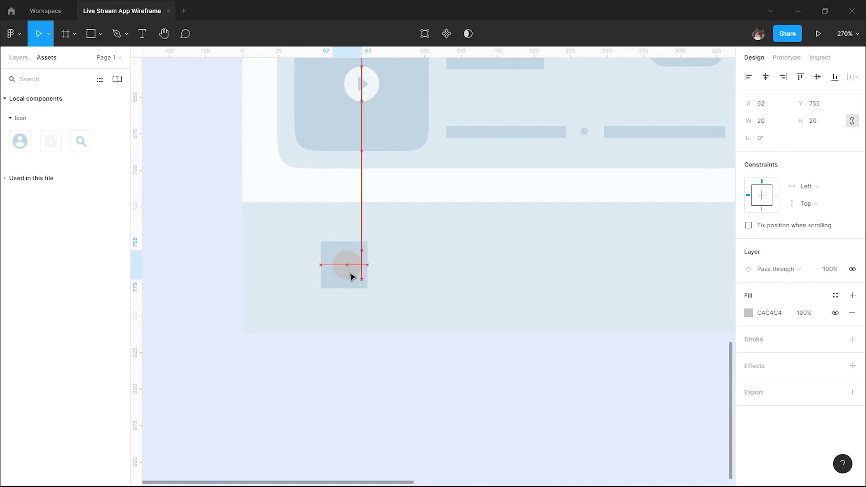
{"action": "left_click", "coordinate": [835, 296]}
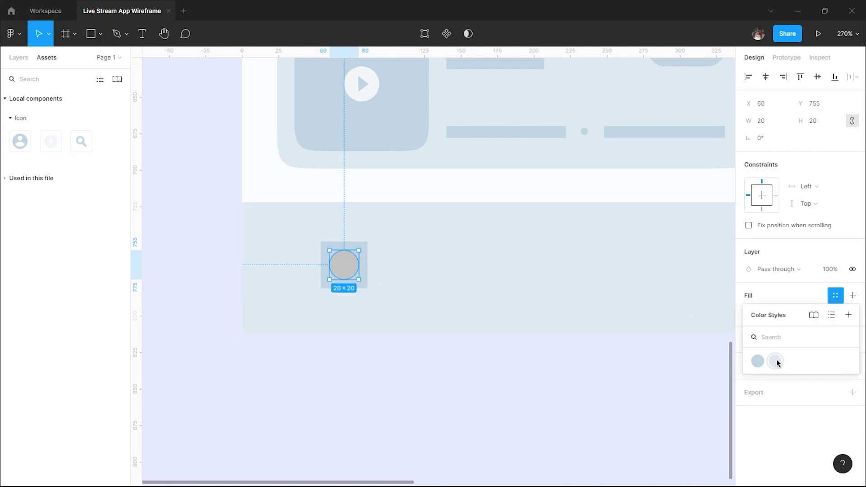
{"action": "left_click", "coordinate": [776, 363]}
{"action": "left_click", "coordinate": [410, 344]}
{"action": "left_click", "coordinate": [361, 274]}
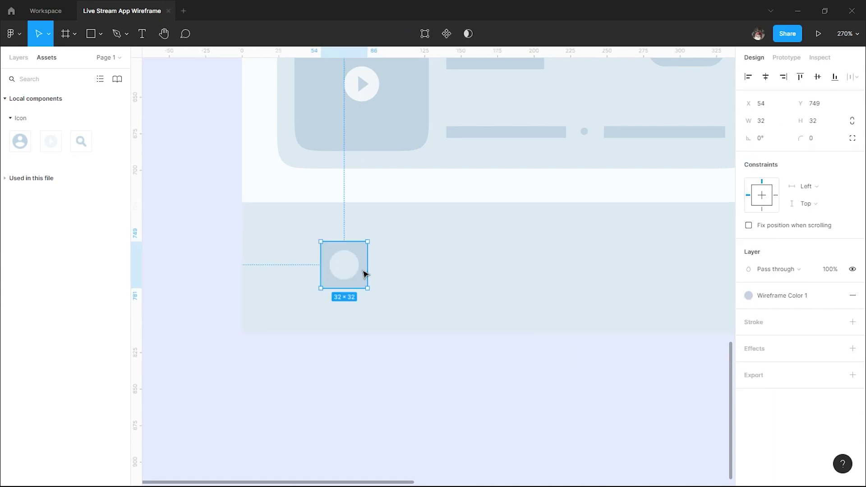
{"action": "key", "text": "ctrl+g"}
Step: Place three icon copies along the bar and even their spacing to 96 apart
{"action": "mouse_move", "coordinate": [351, 266]}
{"action": "left_mouse_down"}
{"action": "mouse_move", "coordinate": [358, 274]}
{"action": "mouse_move", "coordinate": [571, 274]}
{"action": "left_mouse_up"}
{"action": "scroll", "coordinate": [356, 273], "scroll_direction": "down", "scroll_amount": 5}
{"action": "left_click", "coordinate": [457, 269], "text": "shift"}
{"action": "left_click", "coordinate": [352, 269], "text": "shift"}
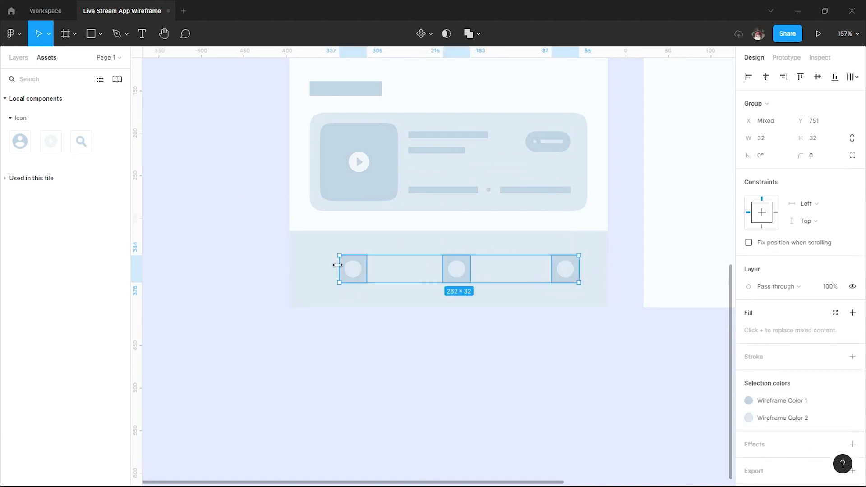
{"action": "left_click", "coordinate": [375, 273]}
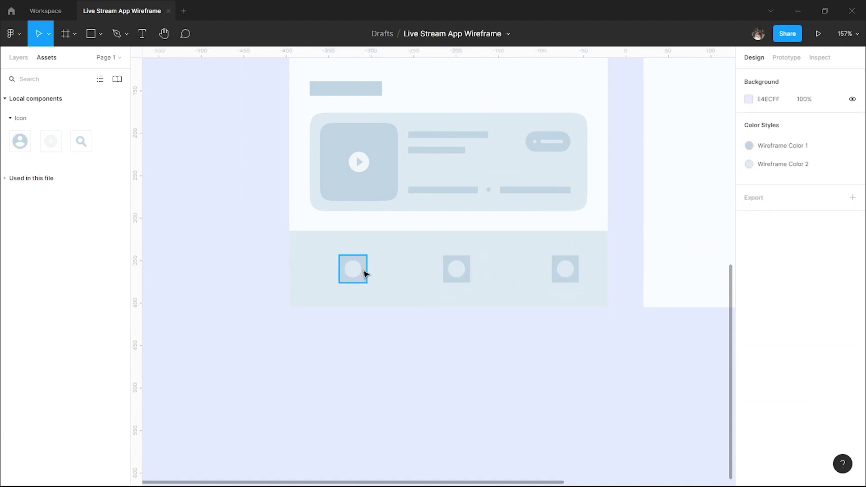
{"action": "left_click", "coordinate": [449, 272], "text": "shift"}
{"action": "left_click", "coordinate": [559, 267], "text": "shift"}
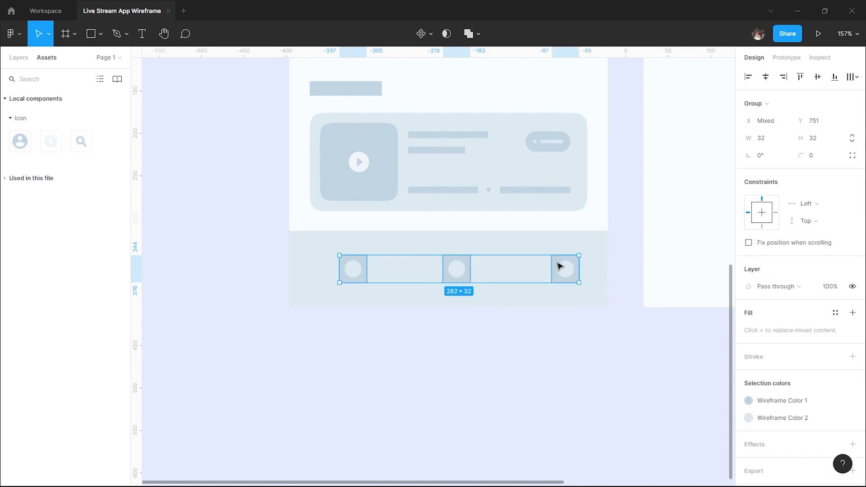
{"action": "left_click", "coordinate": [566, 270]}
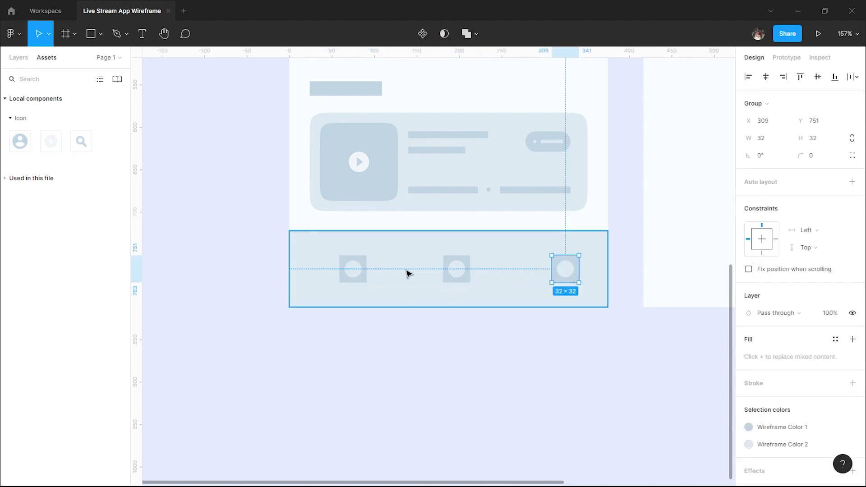
{"action": "left_click", "coordinate": [365, 274]}
{"action": "left_click_drag", "start_coordinate": [365, 274], "coordinate": [359, 272]}
{"action": "left_click", "coordinate": [457, 270], "text": "shift"}
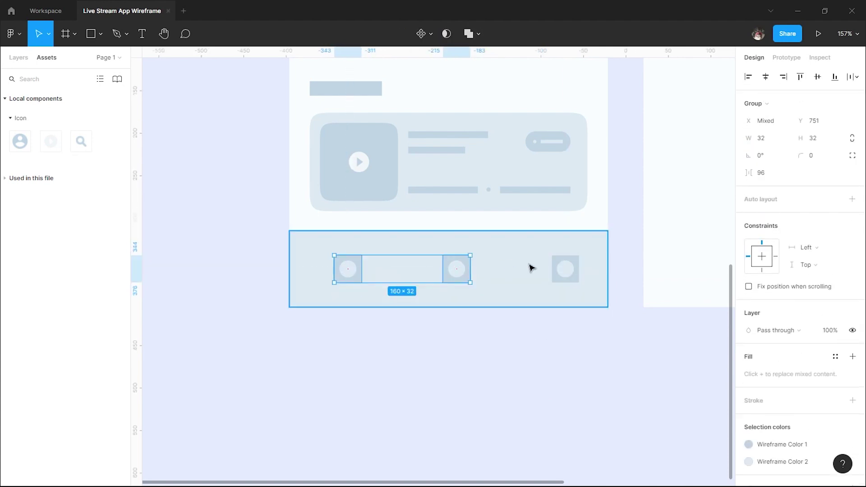
{"action": "left_click", "coordinate": [565, 269], "text": "shift"}
{"action": "key", "text": "alt"}
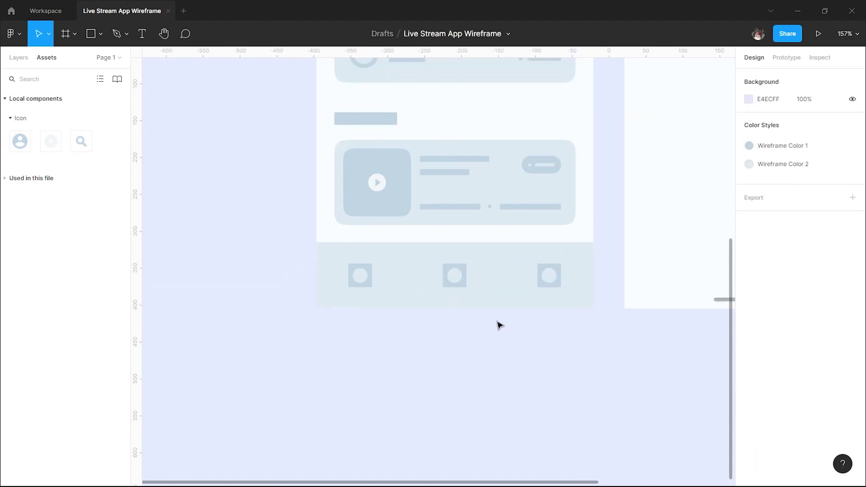
{"action": "scroll", "coordinate": [500, 325], "scroll_direction": "down", "scroll_amount": 3}
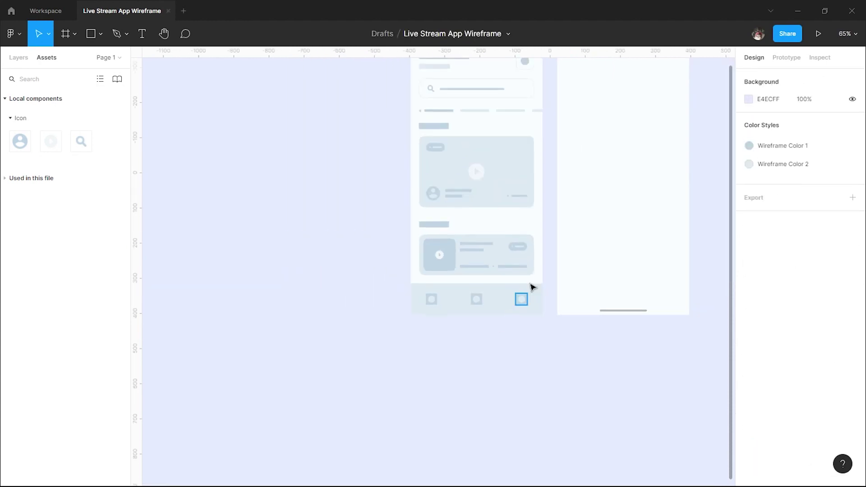
Step: Inspect the 5×5 dots and line groups in both video cards' info rows
{"action": "scroll", "coordinate": [531, 287], "scroll_direction": "down", "scroll_amount": 2}
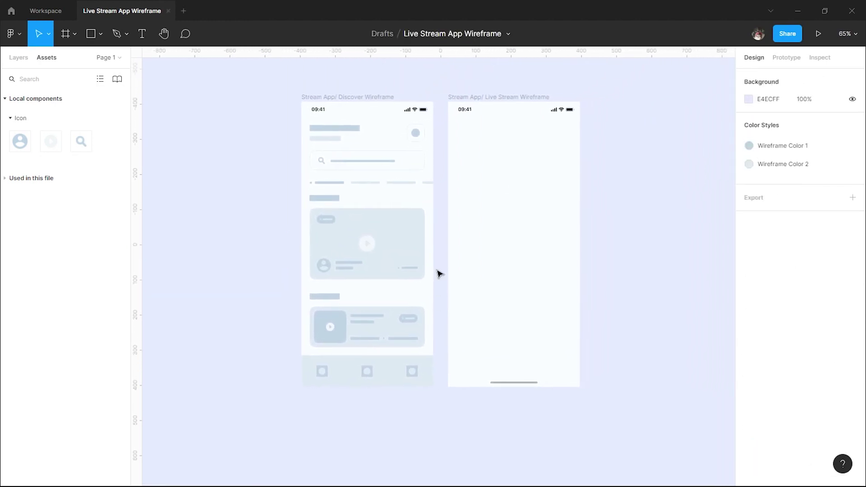
{"action": "scroll", "coordinate": [439, 273], "scroll_direction": "up", "scroll_amount": 2}
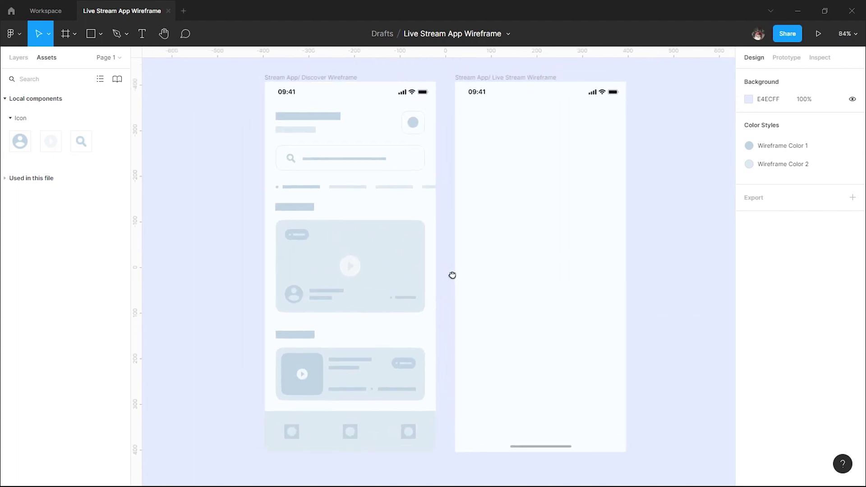
{"action": "scroll", "coordinate": [452, 274], "scroll_direction": "up", "scroll_amount": 1}
{"action": "scroll", "coordinate": [389, 327], "scroll_direction": "up", "scroll_amount": 5}
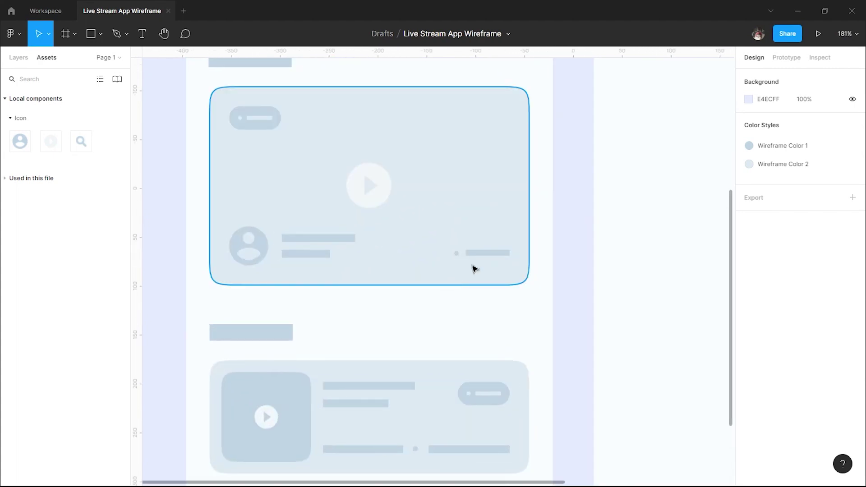
{"action": "left_click", "coordinate": [492, 258]}
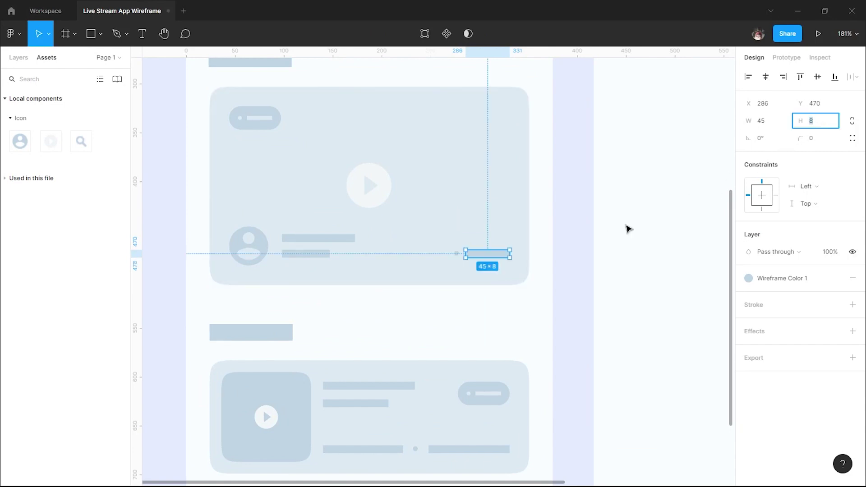
{"action": "left_click", "coordinate": [528, 253]}
{"action": "scroll", "coordinate": [465, 259], "scroll_direction": "up", "scroll_amount": 3}
{"action": "scroll", "coordinate": [464, 260], "scroll_direction": "down", "scroll_amount": 3}
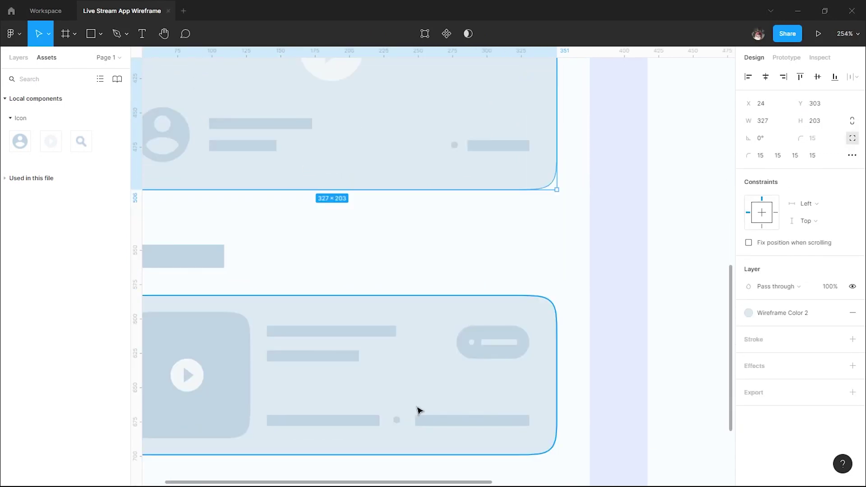
{"action": "double_click", "coordinate": [397, 424]}
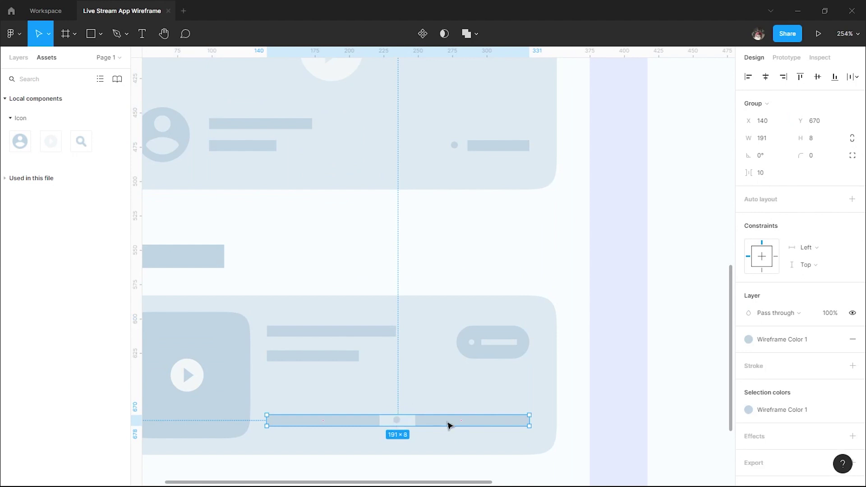
{"action": "left_click", "coordinate": [456, 147]}
{"action": "double_click", "coordinate": [455, 145]}
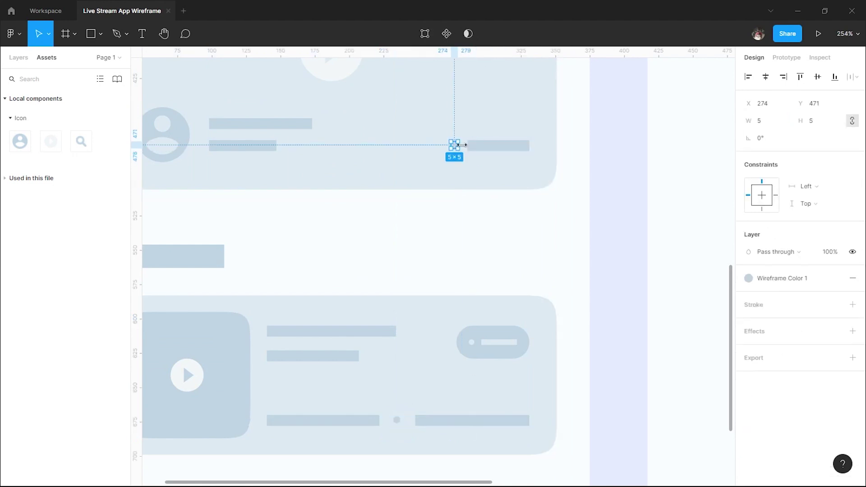
{"action": "left_click", "coordinate": [397, 421]}
{"action": "double_click", "coordinate": [397, 420]}
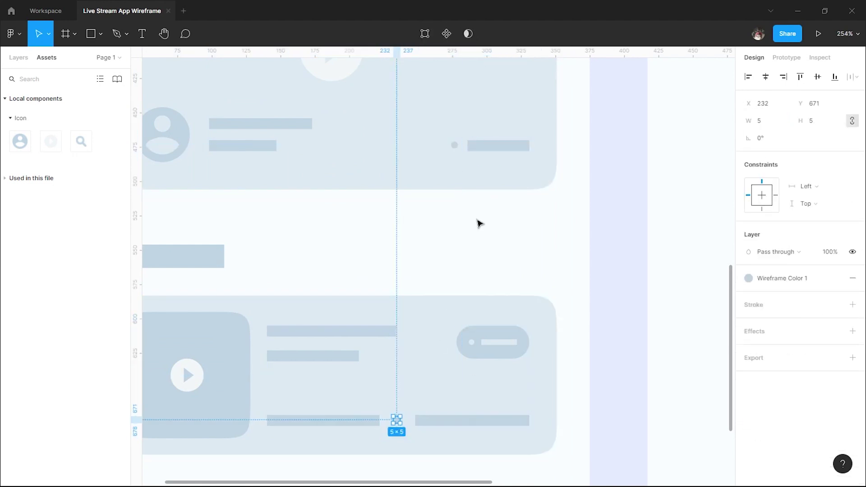
Step: Vertically centre the dot with the line bar in the upper card's info row
{"action": "left_click", "coordinate": [493, 145]}
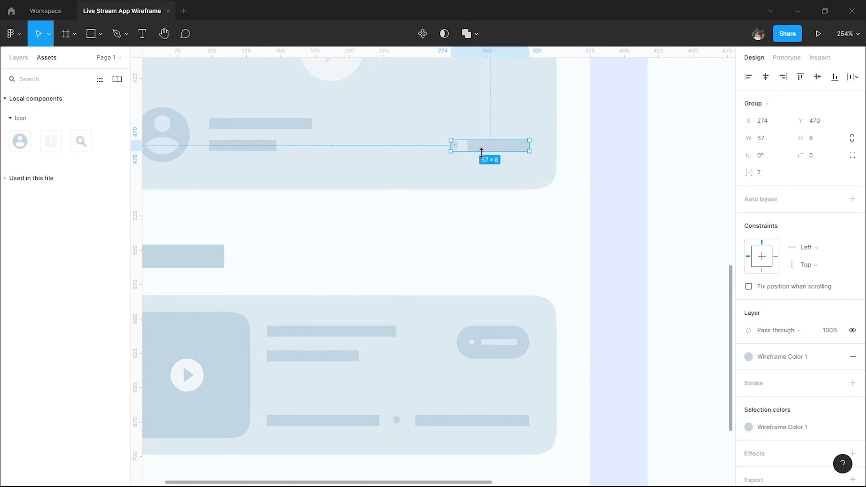
{"action": "double_click", "coordinate": [475, 149]}
{"action": "left_click", "coordinate": [456, 145], "text": "shift"}
{"action": "left_click", "coordinate": [817, 77]}
{"action": "left_click", "coordinate": [581, 145]}
{"action": "scroll", "coordinate": [571, 185], "scroll_direction": "down", "scroll_amount": 5}
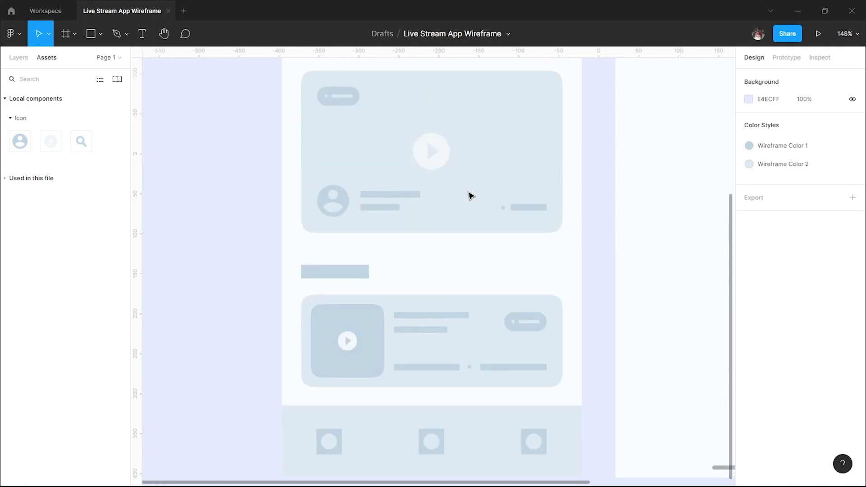
Step: Raise the pill's inner bar height to 5 and vertically centre it with the circle
{"action": "scroll", "coordinate": [313, 134], "scroll_direction": "up", "scroll_amount": 2}
{"action": "scroll", "coordinate": [329, 118], "scroll_direction": "up", "scroll_amount": 4}
{"action": "scroll", "coordinate": [329, 118], "scroll_direction": "up", "scroll_amount": 3}
{"action": "double_click", "coordinate": [362, 120]}
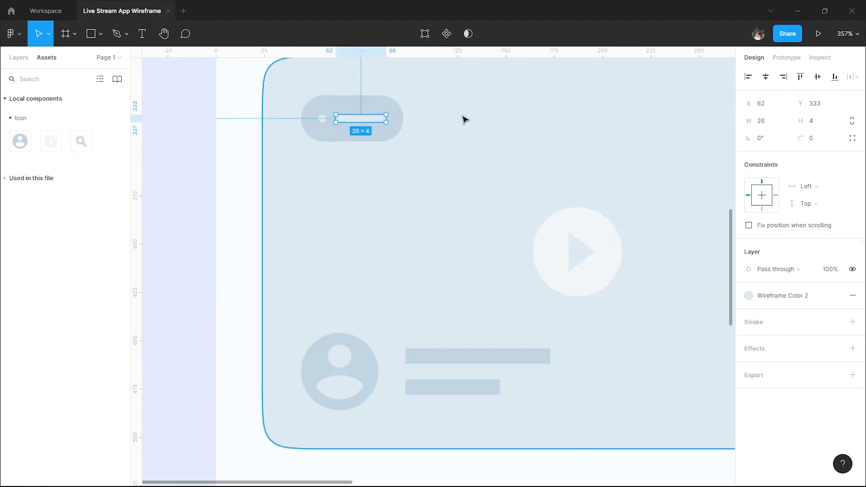
{"action": "key", "text": "Up"}
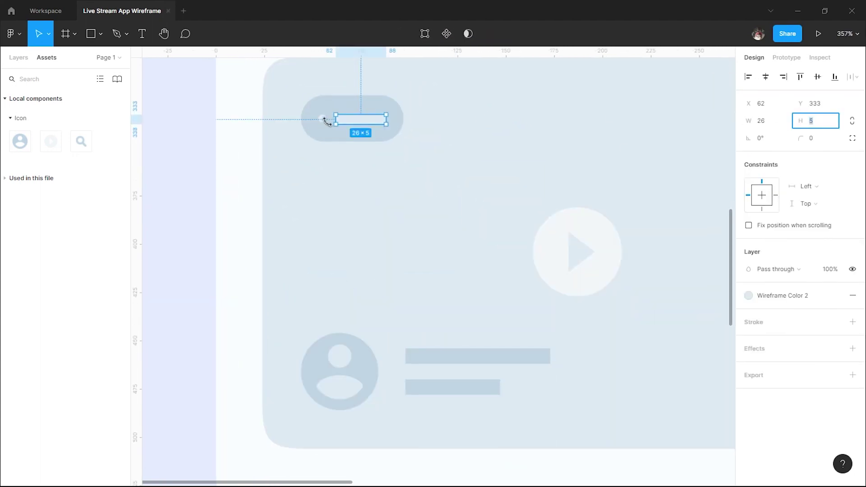
{"action": "left_click", "coordinate": [323, 120]}
{"action": "left_click", "coordinate": [768, 125]}
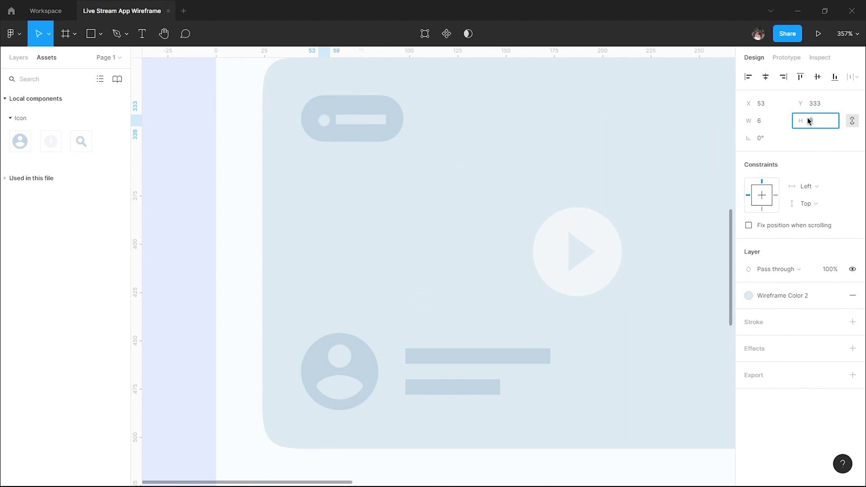
{"action": "left_click", "coordinate": [350, 122], "text": "shift"}
{"action": "left_click", "coordinate": [817, 77]}
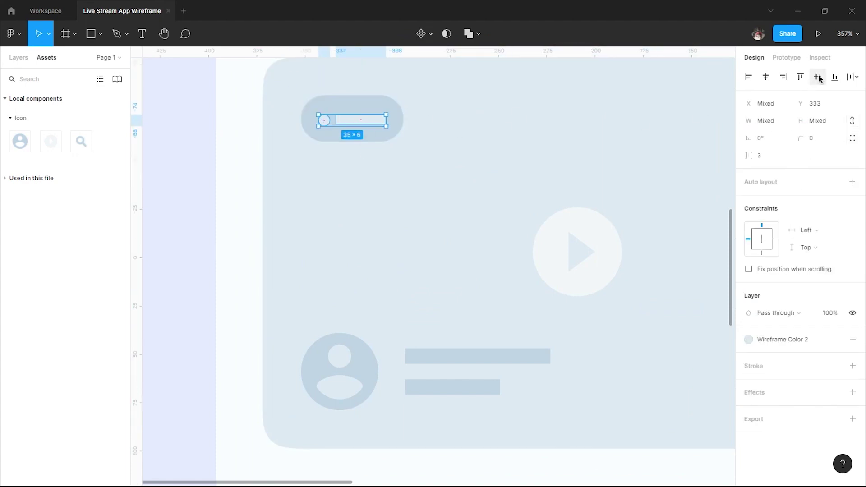
Step: Set the bar height to 6 and centre the circle-and-bar pair inside the pill
{"action": "scroll", "coordinate": [324, 107], "scroll_direction": "up", "scroll_amount": 3, "text": "ctrl"}
{"action": "left_click", "coordinate": [326, 132]}
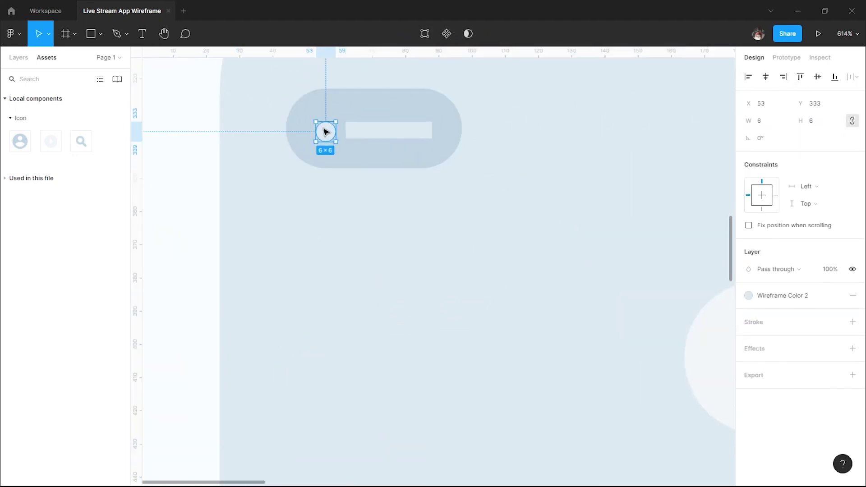
{"action": "left_click", "coordinate": [381, 135]}
{"action": "key", "text": "Right"}
{"action": "key", "text": "Right"}
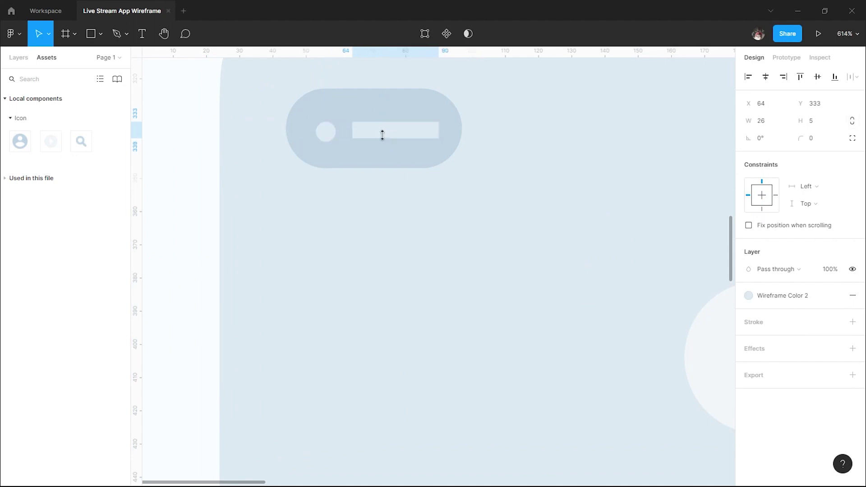
{"action": "left_click", "coordinate": [812, 121]}
{"action": "type", "text": "6"}
{"action": "key", "text": "Return"}
{"action": "left_click", "coordinate": [334, 135], "text": "shift"}
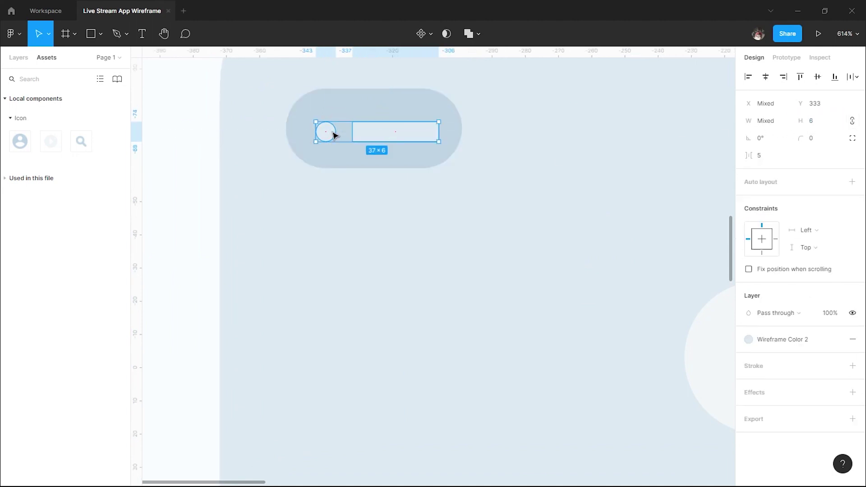
{"action": "left_click_drag", "start_coordinate": [397, 135], "coordinate": [394, 135]}
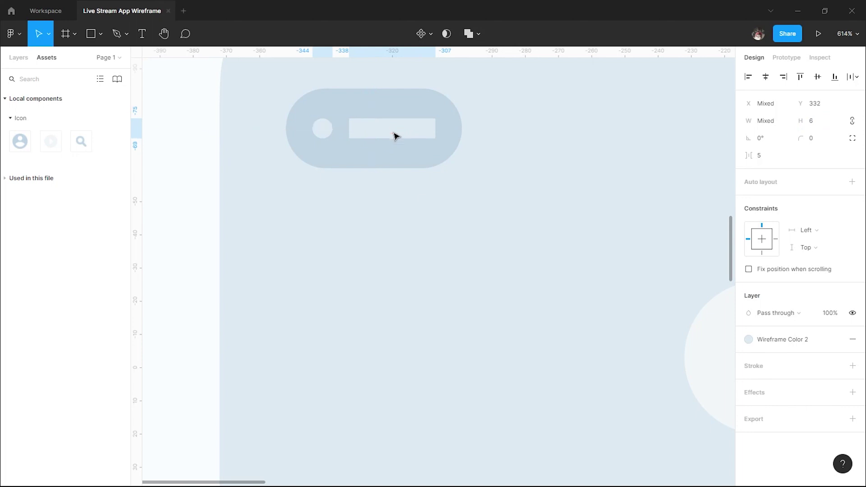
Step: Increase the second card's pill bar height to about 6
{"action": "scroll", "coordinate": [393, 135], "scroll_direction": "down", "scroll_amount": 3}
{"action": "key", "text": "Escape"}
{"action": "scroll", "coordinate": [421, 203], "scroll_direction": "down", "scroll_amount": 3}
{"action": "key", "text": "Escape"}
{"action": "scroll", "coordinate": [445, 269], "scroll_direction": "down", "scroll_amount": 2}
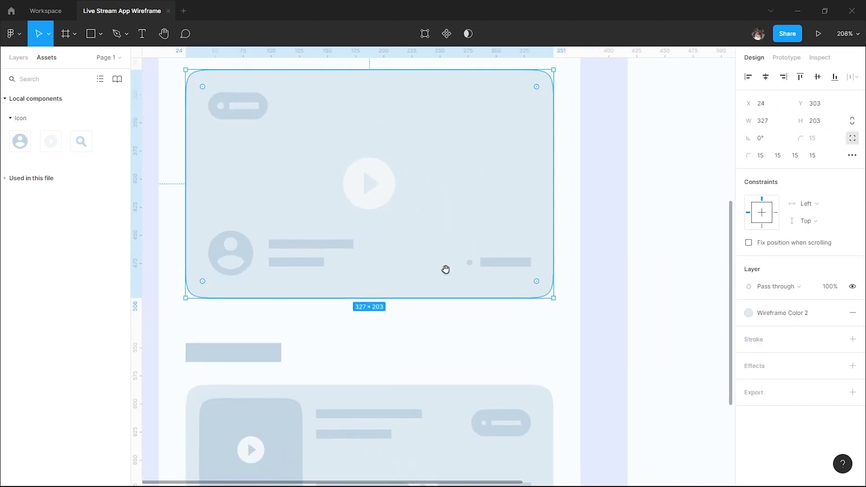
{"action": "scroll", "coordinate": [530, 271], "scroll_direction": "down", "scroll_amount": 4}
{"action": "scroll", "coordinate": [499, 266], "scroll_direction": "up", "scroll_amount": 5}
{"action": "left_click", "coordinate": [486, 261]}
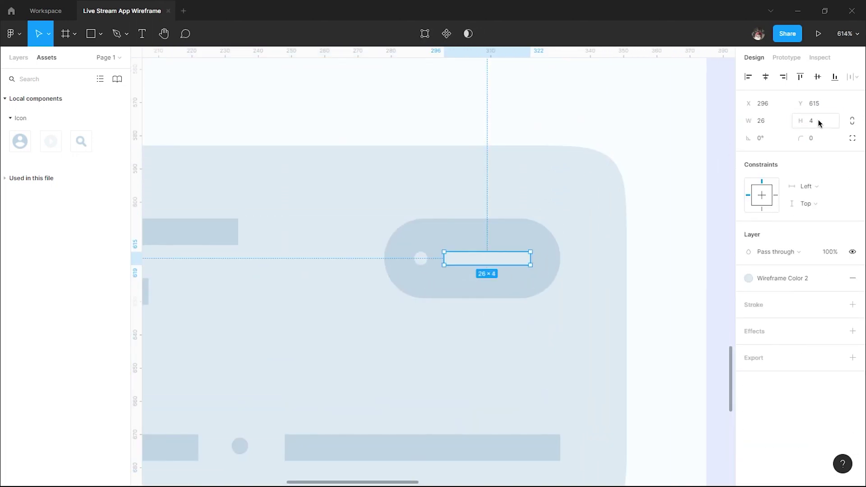
{"action": "left_click_drag", "start_coordinate": [810, 121], "coordinate": [820, 120]}
Step: Vertically centre the second pill's circle and bar, with 9 px padding on each side
{"action": "left_click", "coordinate": [418, 258]}
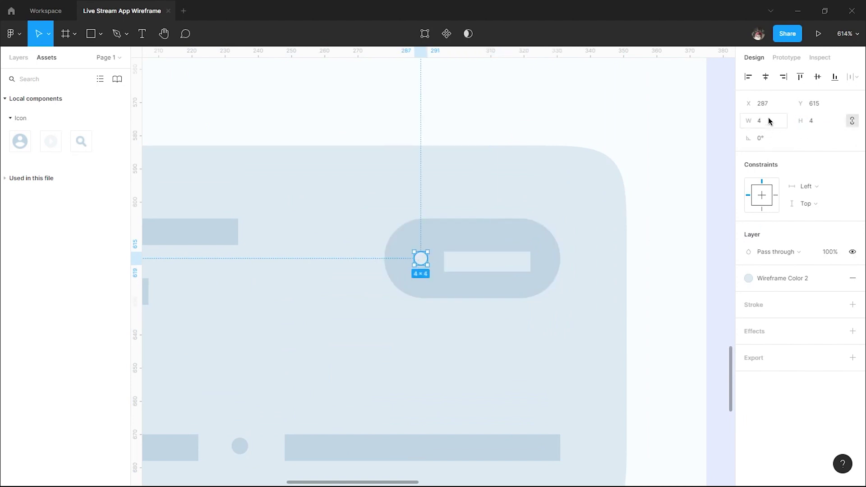
{"action": "left_click", "coordinate": [477, 258]}
{"action": "double_click", "coordinate": [474, 260]}
{"action": "left_click", "coordinate": [489, 264], "text": "shift"}
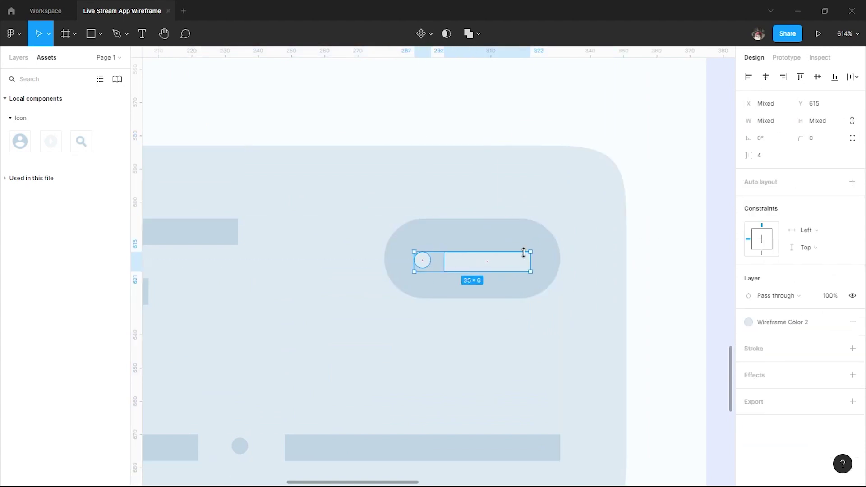
{"action": "left_click", "coordinate": [818, 77]}
{"action": "left_click_drag", "start_coordinate": [503, 269], "coordinate": [498, 244]}
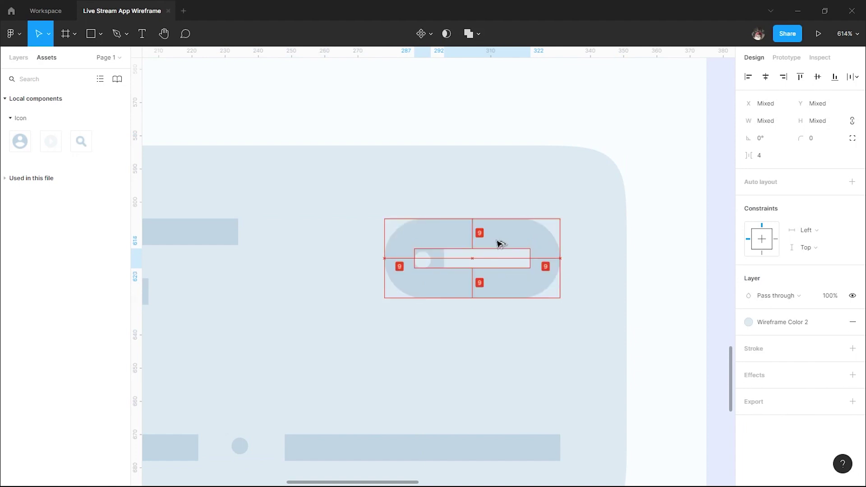
{"action": "scroll", "coordinate": [501, 244], "scroll_direction": "down", "scroll_amount": 5}
{"action": "scroll", "coordinate": [500, 244], "scroll_direction": "down", "scroll_amount": 3}
{"action": "left_click", "coordinate": [571, 199]}
{"action": "scroll", "coordinate": [572, 199], "scroll_direction": "down", "scroll_amount": 4}
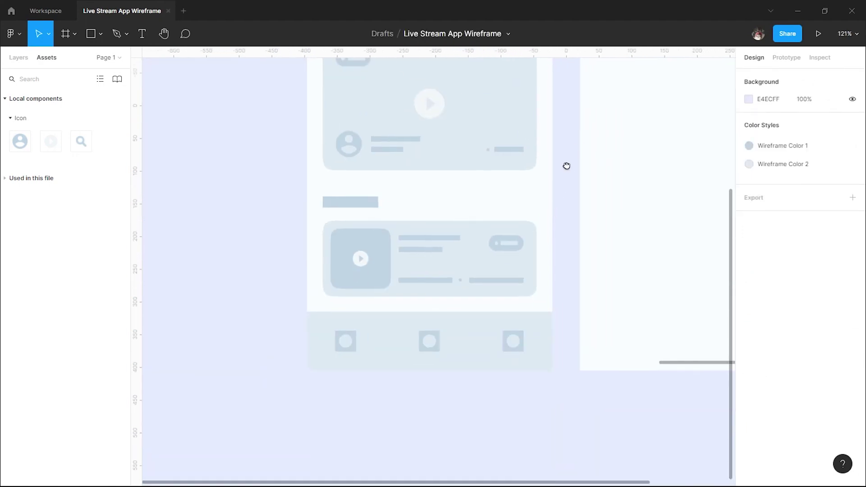
Step: Switch the left panel from component assets to the Layers list
{"action": "scroll", "coordinate": [577, 149], "scroll_direction": "up", "scroll_amount": 3}
{"action": "scroll", "coordinate": [532, 271], "scroll_direction": "up", "scroll_amount": 2}
{"action": "scroll", "coordinate": [535, 252], "scroll_direction": "up", "scroll_amount": 1}
{"action": "left_click", "coordinate": [18, 57]}
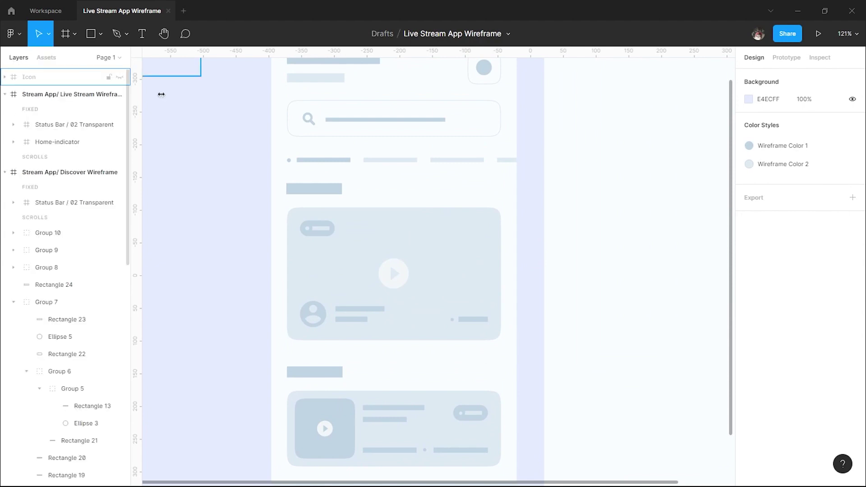
{"action": "scroll", "coordinate": [525, 189], "scroll_direction": "up", "scroll_amount": 2}
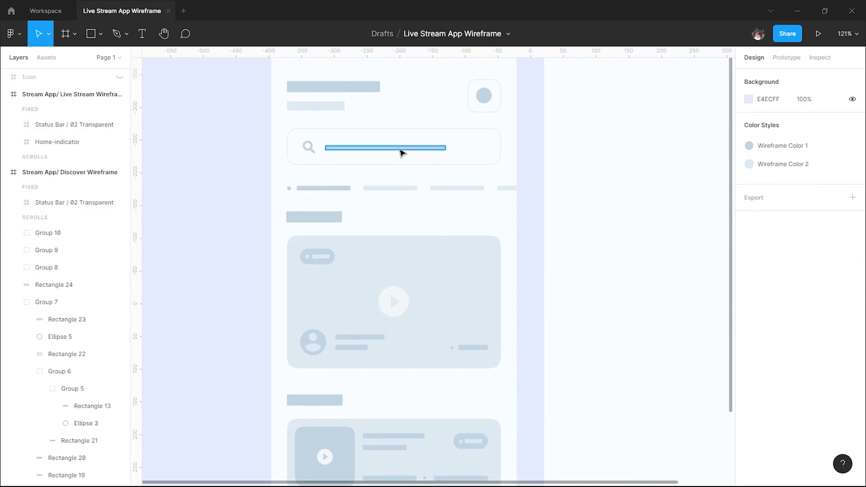
{"action": "scroll", "coordinate": [400, 154], "scroll_direction": "up", "scroll_amount": 3}
Step: Select the Discover Wireframe frame and check its fill, leaving it at F9FDFF
{"action": "left_click", "coordinate": [338, 75]}
{"action": "left_click", "coordinate": [748, 313]}
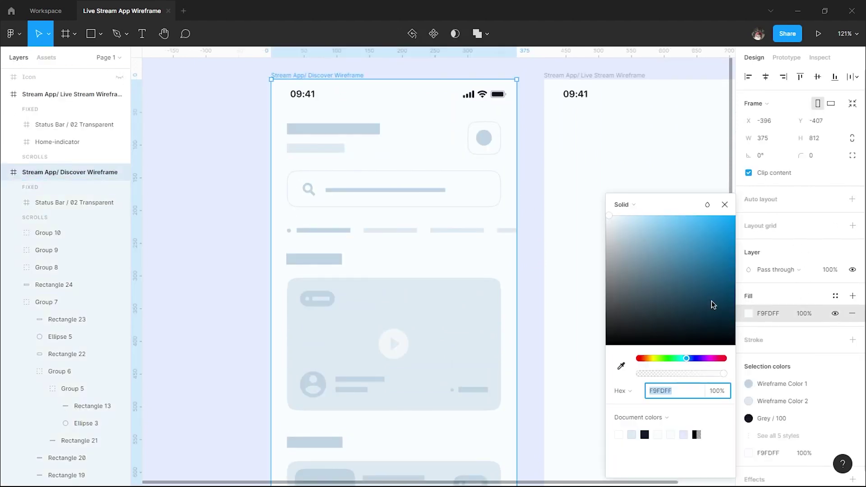
{"action": "left_click_drag", "start_coordinate": [625, 218], "coordinate": [609, 217]}
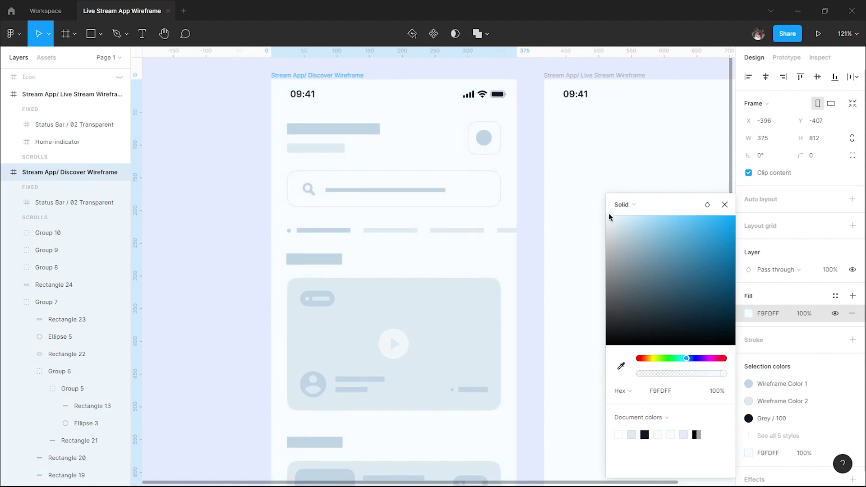
{"action": "left_click", "coordinate": [527, 210]}
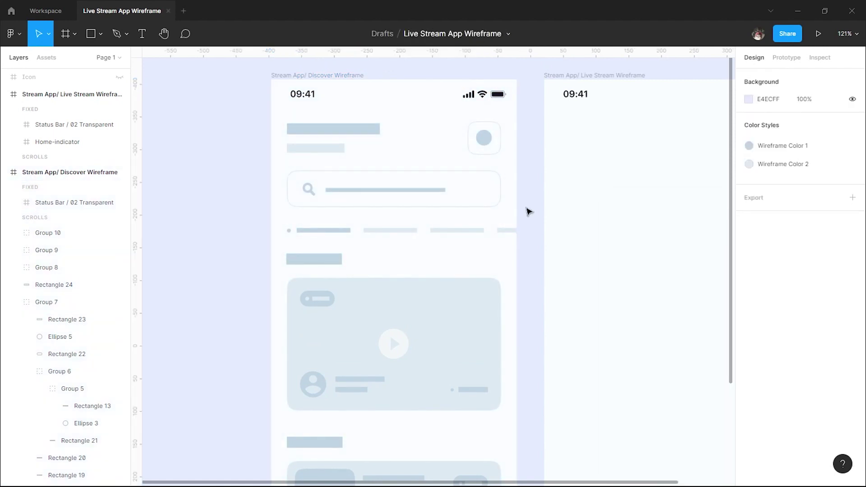
Step: Pan the canvas to bring the empty Live Stream Wireframe frame into view
{"action": "scroll", "coordinate": [534, 220], "scroll_direction": "down", "scroll_amount": 5}
{"action": "left_click_drag", "start_coordinate": [534, 221], "coordinate": [469, 174]}
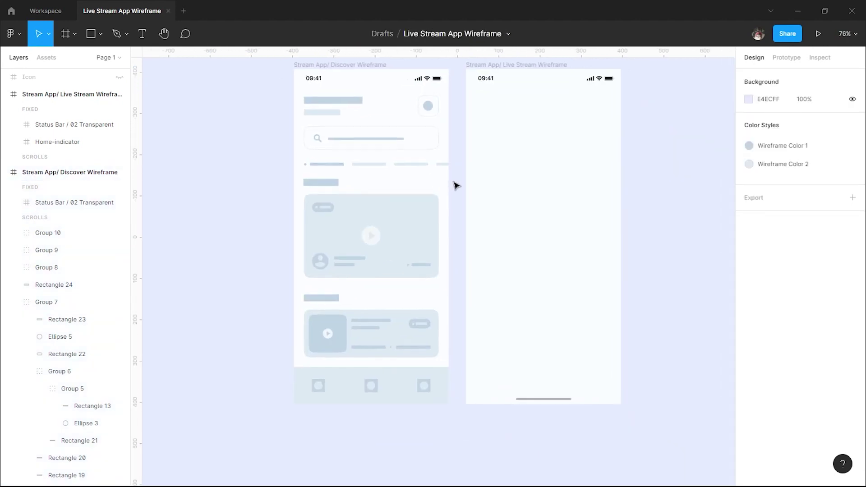
{"action": "scroll", "coordinate": [456, 185], "scroll_direction": "up", "scroll_amount": 2}
{"action": "scroll", "coordinate": [457, 217], "scroll_direction": "up", "scroll_amount": 2}
{"action": "scroll", "coordinate": [457, 218], "scroll_direction": "up", "scroll_amount": 1}
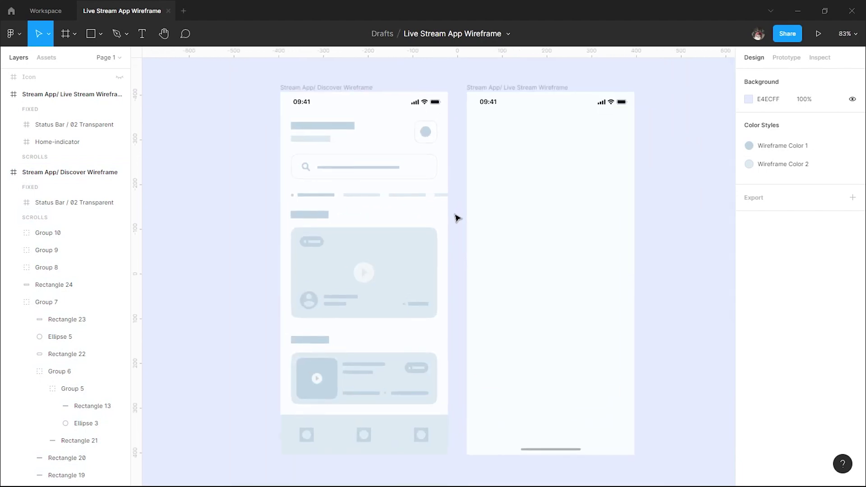
{"action": "left_click_drag", "start_coordinate": [515, 223], "coordinate": [397, 201]}
{"action": "scroll", "coordinate": [414, 209], "scroll_direction": "up", "scroll_amount": 3}
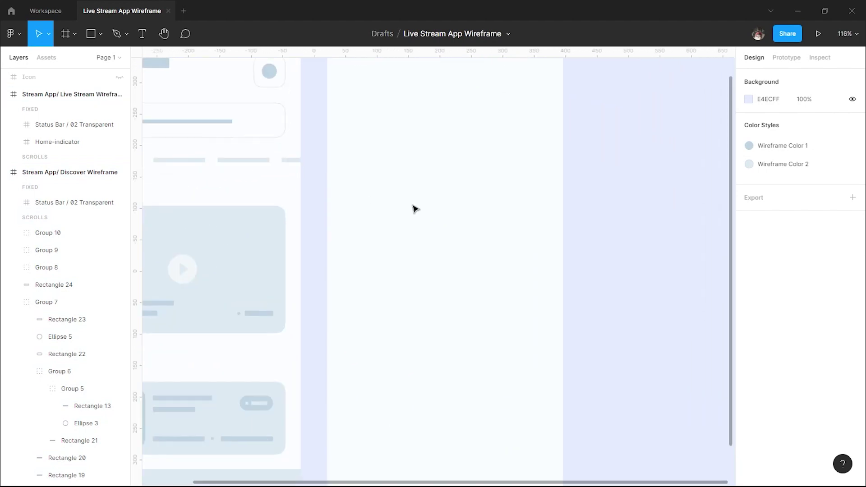
Step: Centre the view on the Live Stream frame, then draw and delete a trial rectangle
{"action": "left_click_drag", "start_coordinate": [450, 207], "coordinate": [441, 253]}
{"action": "scroll", "coordinate": [393, 156], "scroll_direction": "up", "scroll_amount": 5}
{"action": "mouse_move", "coordinate": [393, 156]}
{"action": "left_mouse_down"}
{"action": "mouse_move", "coordinate": [415, 199]}
{"action": "mouse_move", "coordinate": [420, 176]}
{"action": "left_mouse_up"}
{"action": "scroll", "coordinate": [420, 176], "scroll_direction": "down", "scroll_amount": 2}
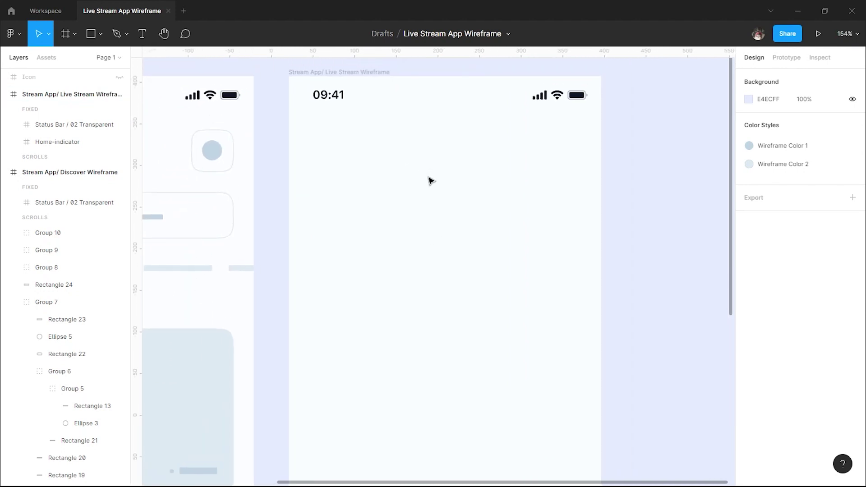
{"action": "key", "text": "r"}
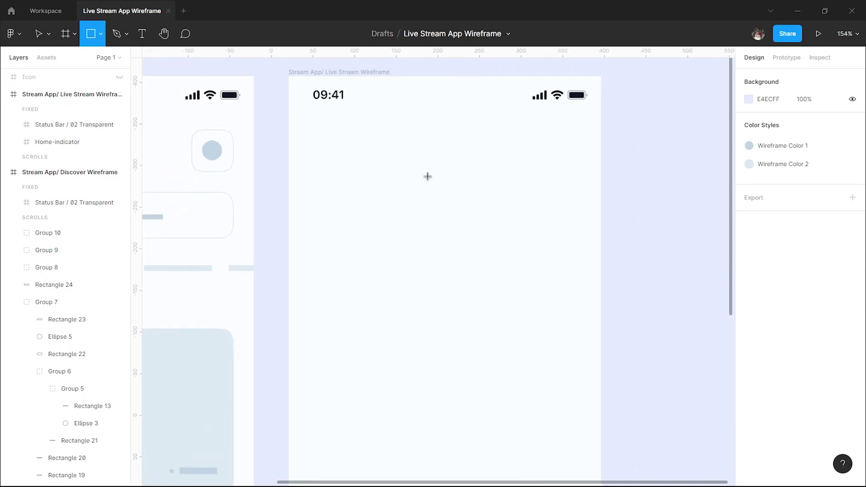
{"action": "left_click_drag", "start_coordinate": [298, 84], "coordinate": [580, 298]}
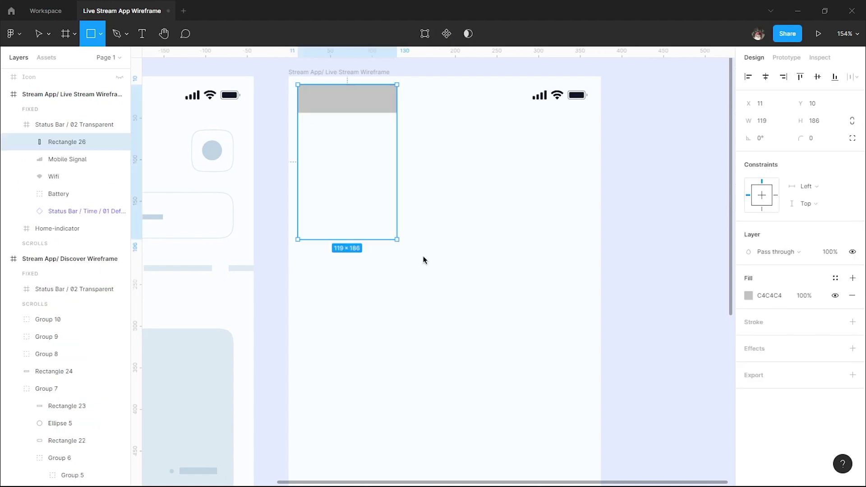
{"action": "key", "text": "Delete"}
Step: Draw a 375×333 video-area rectangle aligned to the frame's top-left corner
{"action": "key", "text": "r"}
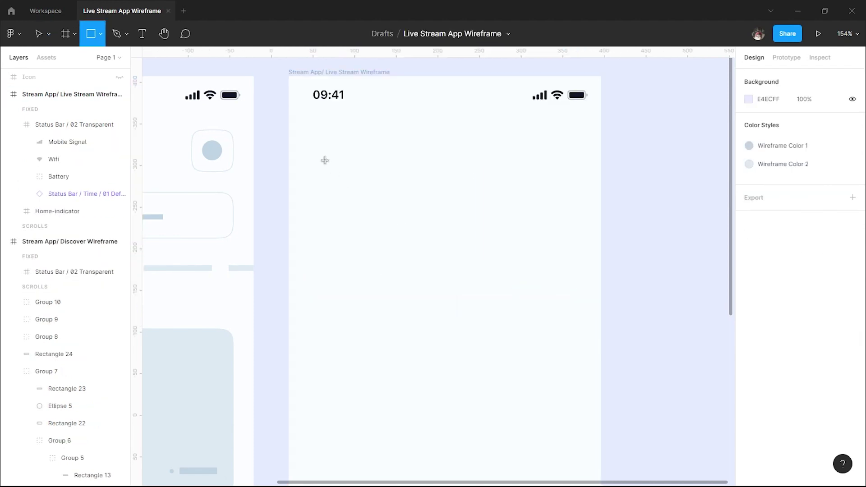
{"action": "left_click_drag", "start_coordinate": [325, 159], "coordinate": [547, 333]}
{"action": "type", "text": "375"}
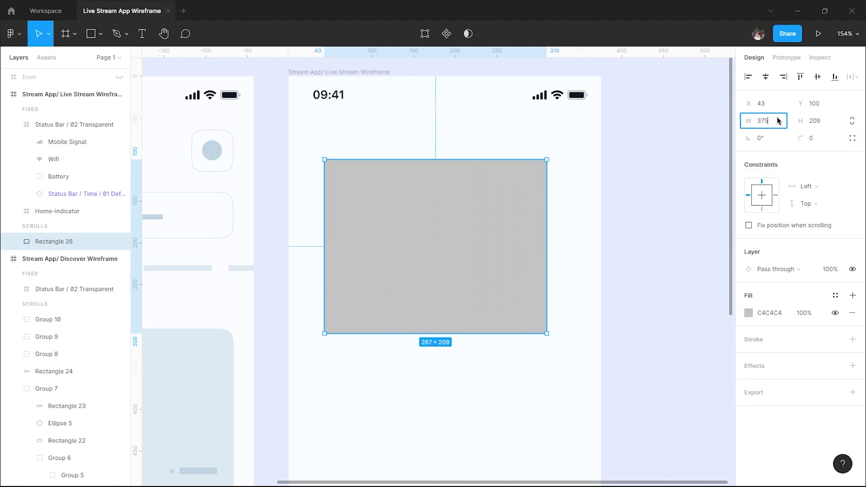
{"action": "key", "text": "Tab"}
{"action": "type", "text": "333"}
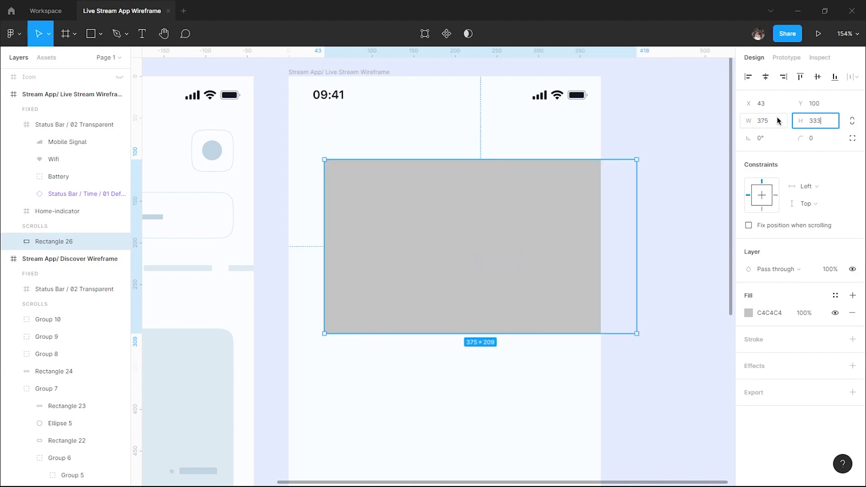
{"action": "key", "text": "Return"}
{"action": "mouse_move", "coordinate": [514, 207]}
{"action": "left_mouse_down"}
{"action": "mouse_move", "coordinate": [451, 218]}
{"action": "mouse_move", "coordinate": [460, 210]}
{"action": "mouse_move", "coordinate": [461, 156]}
{"action": "left_mouse_up"}
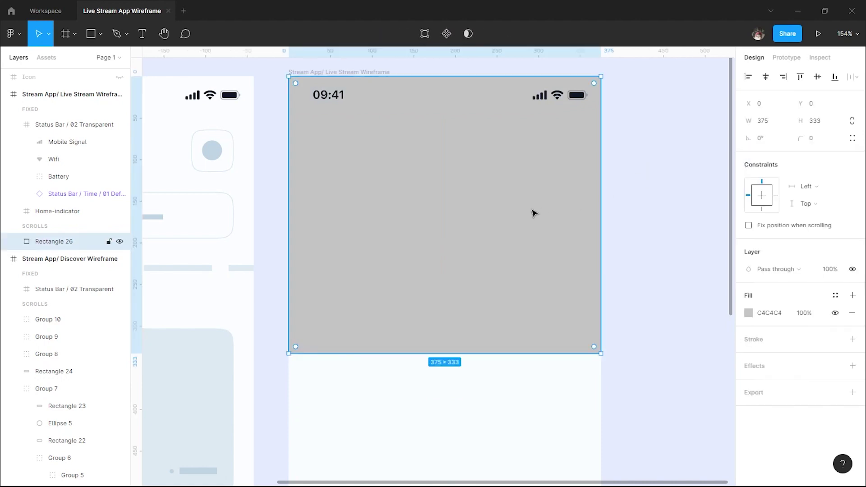
Step: Fill the video rectangle with Wireframe Color 2 and drag an icon component into it
{"action": "scroll", "coordinate": [534, 213], "scroll_direction": "down", "scroll_amount": 3}
{"action": "left_click", "coordinate": [836, 296]}
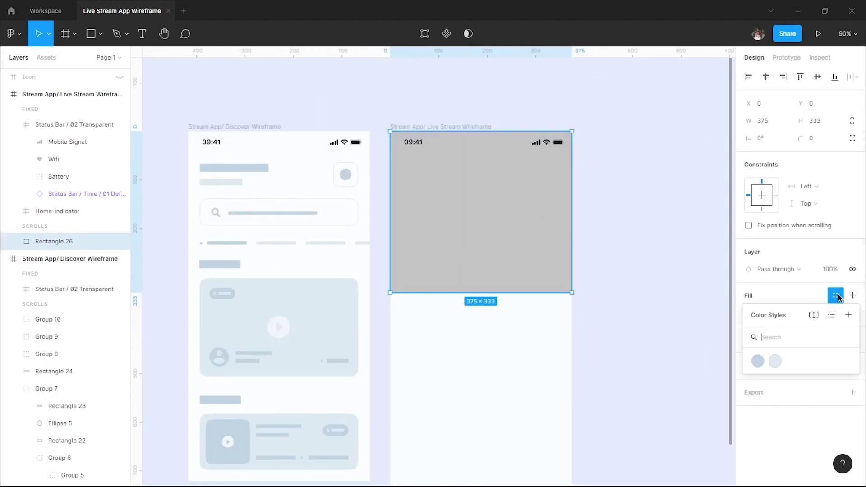
{"action": "left_click", "coordinate": [780, 361]}
{"action": "left_click", "coordinate": [594, 241]}
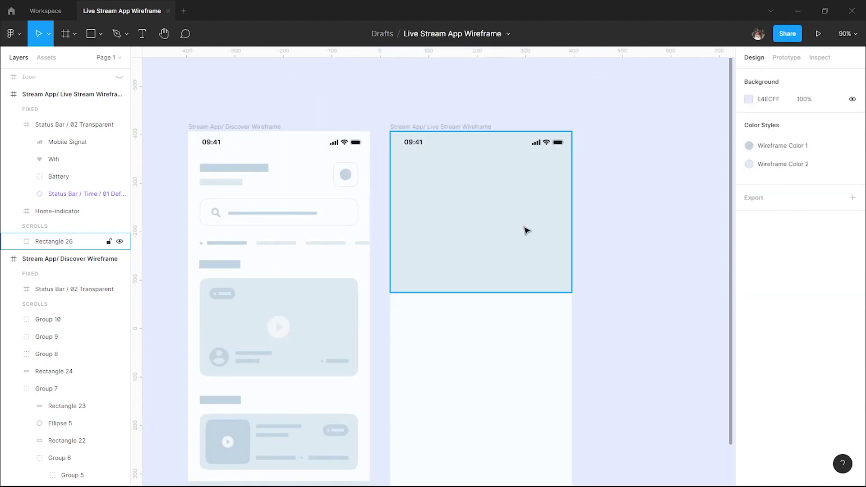
{"action": "left_click", "coordinate": [46, 57]}
{"action": "left_click_drag", "start_coordinate": [51, 142], "coordinate": [431, 216]}
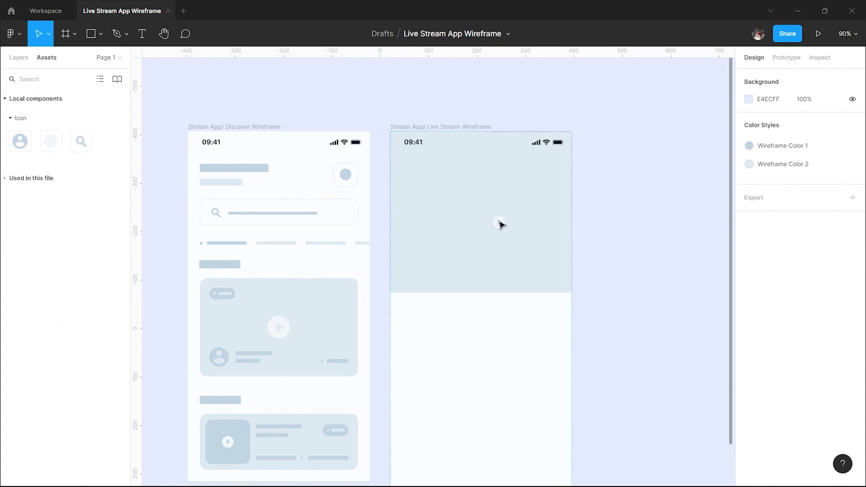
Step: Resize the play icon to 46×46 and centre it in the video area
{"action": "left_click_drag", "start_coordinate": [501, 224], "coordinate": [500, 216]}
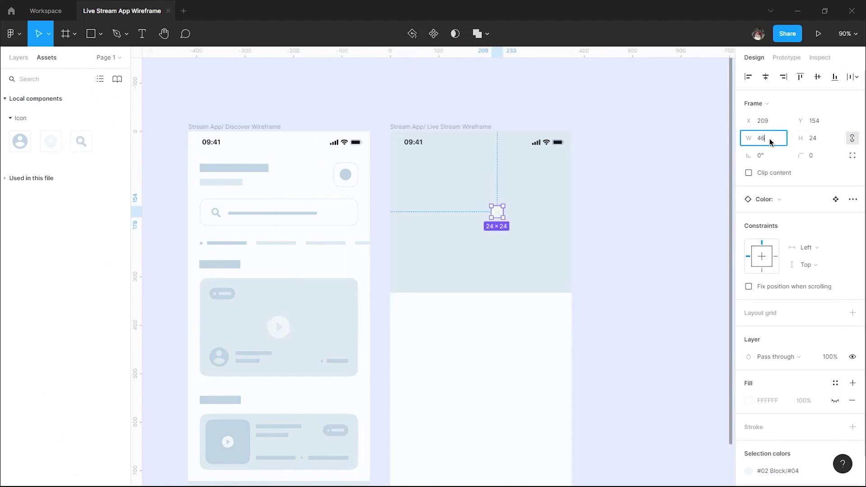
{"action": "left_click", "coordinate": [610, 245]}
{"action": "left_click_drag", "start_coordinate": [515, 225], "coordinate": [493, 219]}
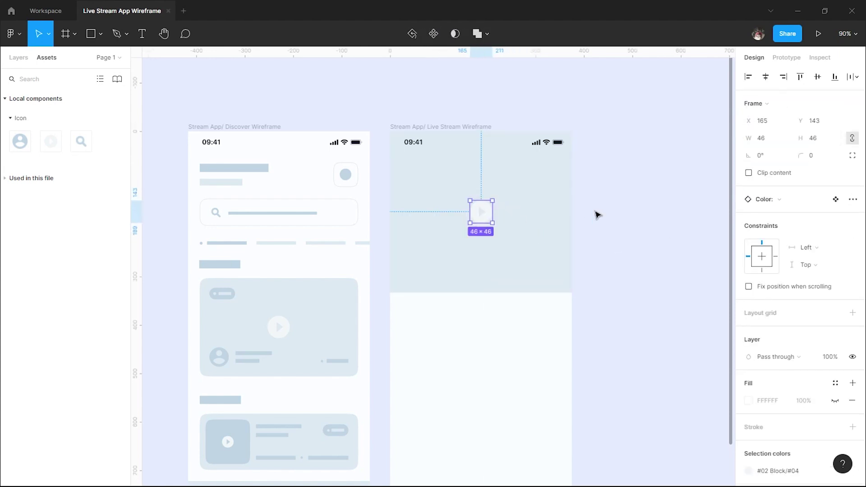
{"action": "left_click", "coordinate": [598, 216]}
{"action": "scroll", "coordinate": [465, 208], "scroll_direction": "up", "scroll_amount": 2}
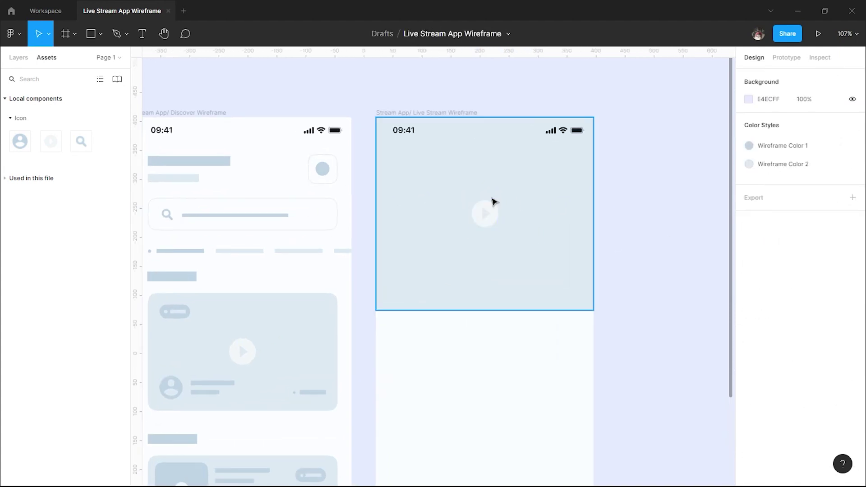
Step: Draw a 24×24 square in the video area's top-right corner
{"action": "key", "text": "r"}
{"action": "left_click_drag", "start_coordinate": [548, 152], "coordinate": [568, 165]}
{"action": "left_click", "coordinate": [765, 122]}
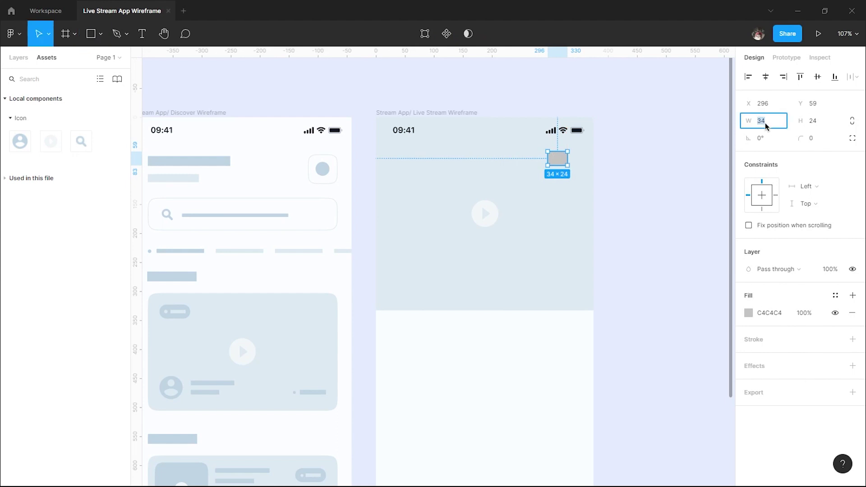
{"action": "type", "text": "4"}
{"action": "key", "text": "Tab"}
{"action": "left_click", "coordinate": [625, 240]}
Step: Fill the small square with a wireframe colour style
{"action": "left_click", "coordinate": [555, 159]}
{"action": "left_click", "coordinate": [836, 296]}
{"action": "left_click", "coordinate": [761, 361]}
{"action": "left_click", "coordinate": [623, 195]}
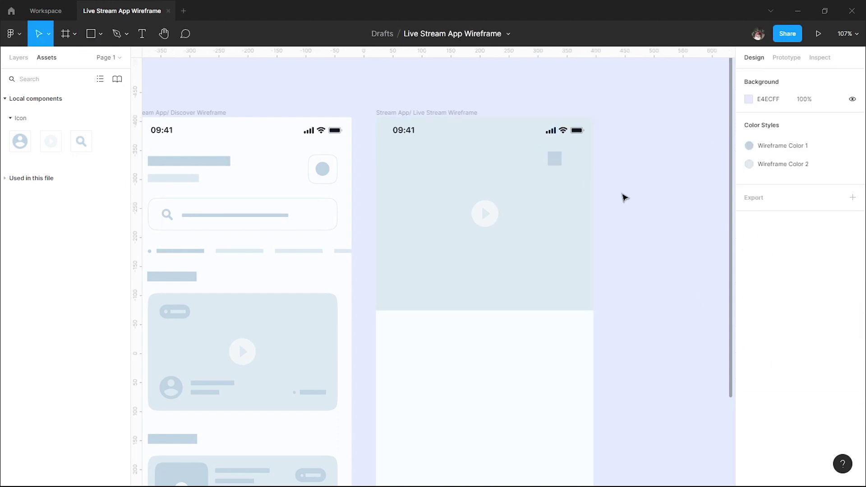
{"action": "scroll", "coordinate": [573, 153], "scroll_direction": "up", "scroll_amount": 5}
{"action": "scroll", "coordinate": [547, 183], "scroll_direction": "up", "scroll_amount": 3}
Step: Draw a circle inside the square and fill it with Wireframe Color 2
{"action": "left_click", "coordinate": [547, 183]}
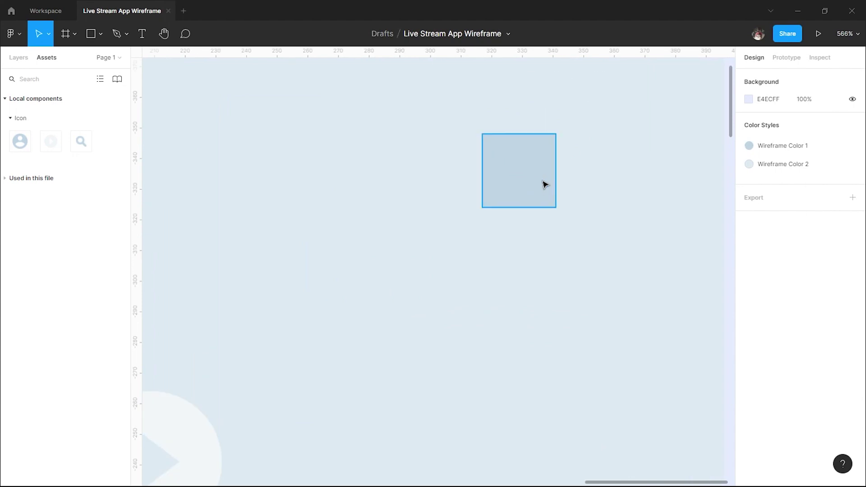
{"action": "key", "text": "o"}
{"action": "left_click_drag", "start_coordinate": [510, 162], "coordinate": [536, 187]}
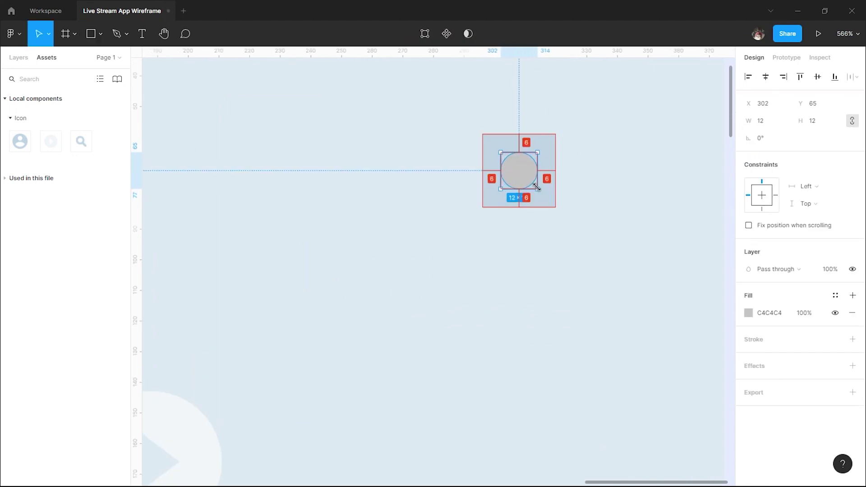
{"action": "key", "text": "Escape"}
{"action": "scroll", "coordinate": [586, 190], "scroll_direction": "down", "scroll_amount": 5, "text": "ctrl"}
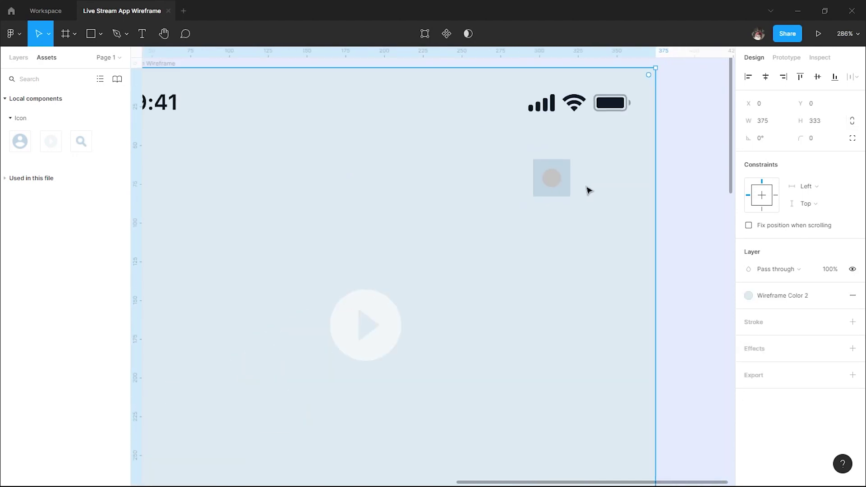
{"action": "left_click", "coordinate": [560, 181]}
{"action": "left_click", "coordinate": [836, 295]}
{"action": "left_click", "coordinate": [776, 359]}
Step: Select the circle with its square background and group them with Ctrl+G
{"action": "scroll", "coordinate": [628, 285], "scroll_direction": "down", "scroll_amount": 3, "text": "ctrl"}
{"action": "scroll", "coordinate": [641, 234], "scroll_direction": "down", "scroll_amount": 1}
{"action": "left_click", "coordinate": [671, 209]}
{"action": "left_click", "coordinate": [574, 172]}
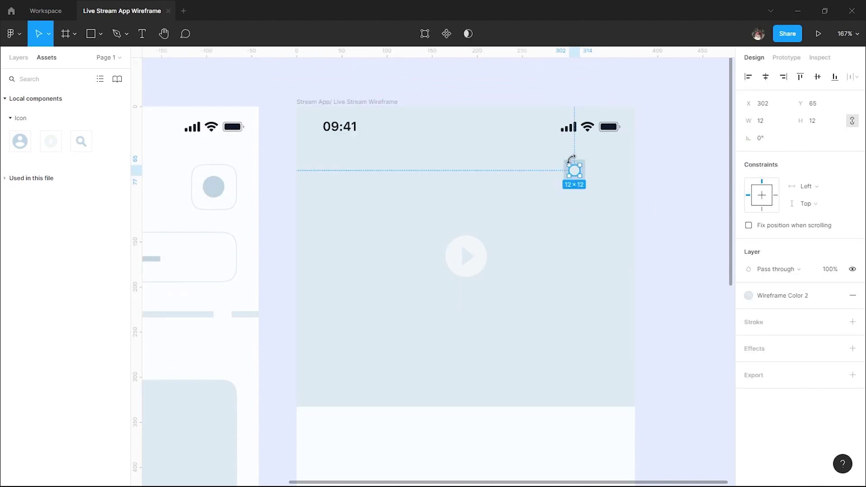
{"action": "scroll", "coordinate": [589, 175], "scroll_direction": "up", "scroll_amount": 3, "text": "ctrl"}
{"action": "left_click", "coordinate": [584, 170], "text": "shift"}
{"action": "key", "text": "ctrl+g"}
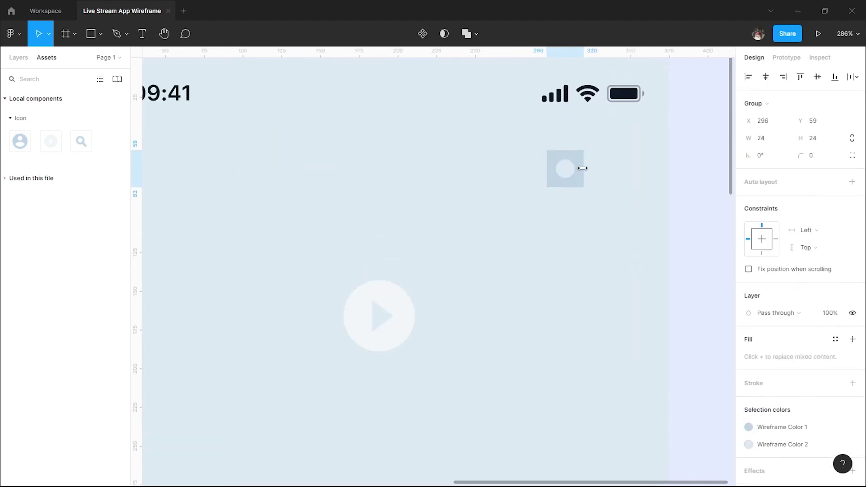
{"action": "scroll", "coordinate": [582, 176], "scroll_direction": "down", "scroll_amount": 2, "text": "ctrl"}
Step: Duplicate the icon beside itself and nudge both to Y 64 with a 20 px right margin
{"action": "scroll", "coordinate": [582, 176], "scroll_direction": "up", "scroll_amount": 1}
{"action": "left_click_drag", "start_coordinate": [578, 161], "coordinate": [618, 162]}
{"action": "left_click", "coordinate": [574, 158]}
{"action": "left_click", "coordinate": [601, 160], "text": "shift"}
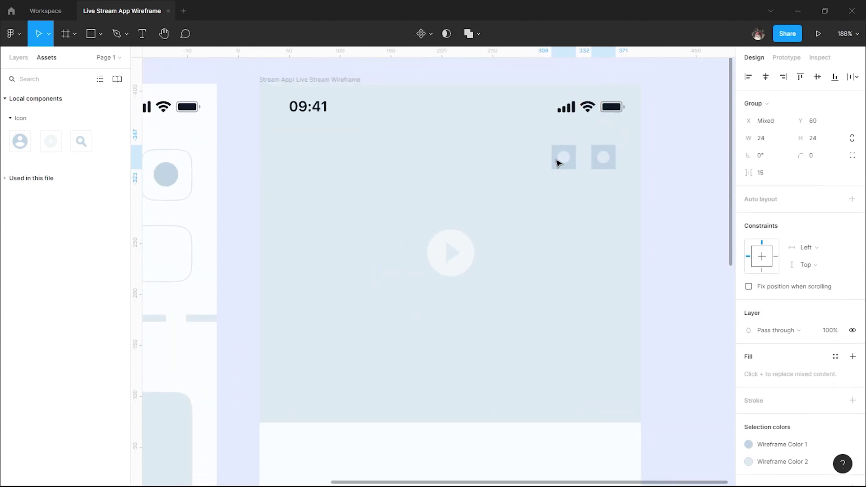
{"action": "left_click", "coordinate": [621, 168]}
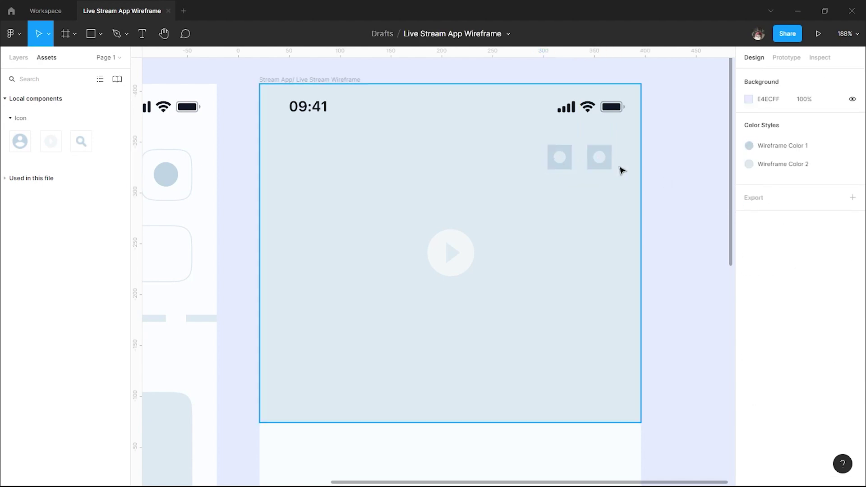
{"action": "left_click", "coordinate": [556, 162], "text": "shift"}
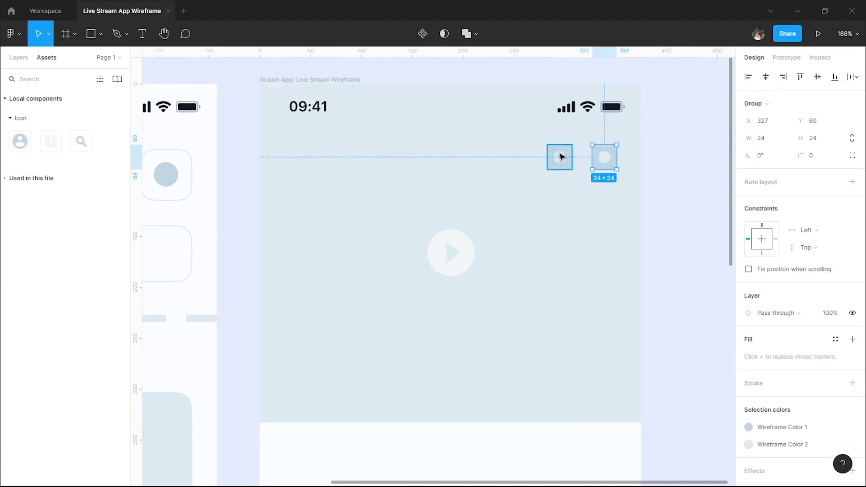
{"action": "key", "text": "Down"}
{"action": "key", "text": "Down"}
{"action": "key", "text": "Down"}
{"action": "key", "text": "Down"}
{"action": "key", "text": "Right"}
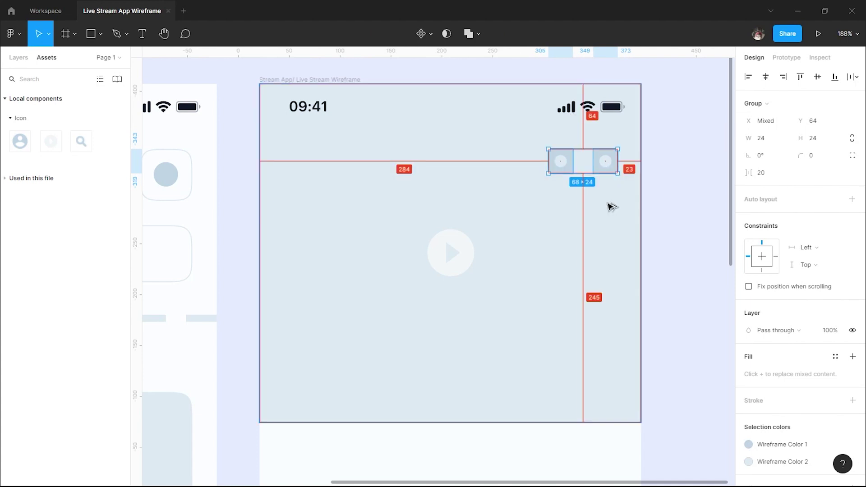
{"action": "key", "text": "Right"}
{"action": "key", "text": "Right"}
Step: Place a copy of the icon in the video area's top-left corner
{"action": "left_click", "coordinate": [678, 182]}
{"action": "mouse_move", "coordinate": [555, 167]}
{"action": "left_mouse_down"}
{"action": "mouse_move", "coordinate": [320, 170]}
{"action": "mouse_move", "coordinate": [298, 206]}
{"action": "left_mouse_up"}
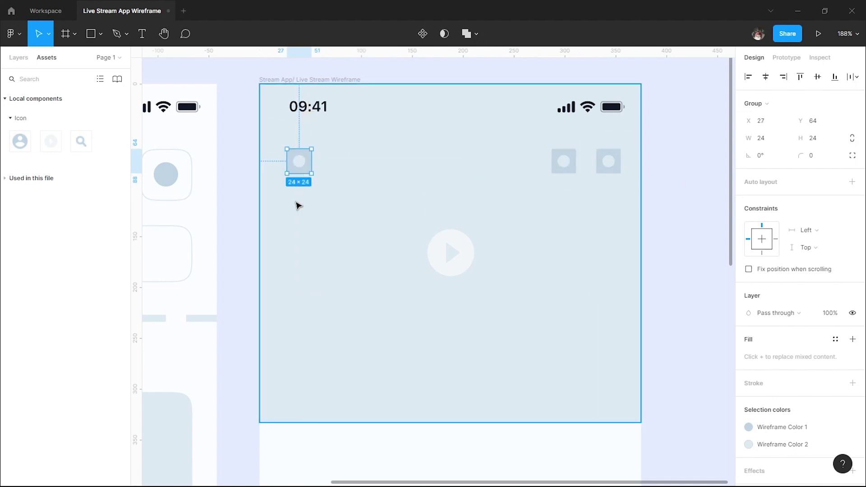
{"action": "left_click", "coordinate": [663, 242]}
{"action": "scroll", "coordinate": [564, 269], "scroll_direction": "down", "scroll_amount": 3}
Step: Copy the top-left and top-right icons down to the bottom-left and bottom-right corners
{"action": "left_click", "coordinate": [382, 179]}
{"action": "left_click_drag", "start_coordinate": [385, 177], "coordinate": [381, 332]}
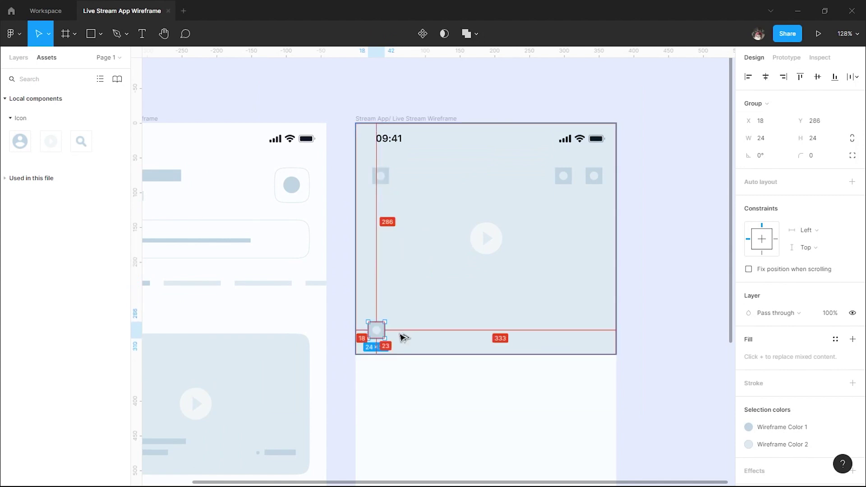
{"action": "left_click_drag", "start_coordinate": [381, 331], "coordinate": [381, 333]}
{"action": "left_click", "coordinate": [596, 176]}
{"action": "left_click_drag", "start_coordinate": [601, 177], "coordinate": [600, 331]}
{"action": "left_click", "coordinate": [653, 323]}
{"action": "scroll", "coordinate": [653, 323], "scroll_direction": "down", "scroll_amount": 1}
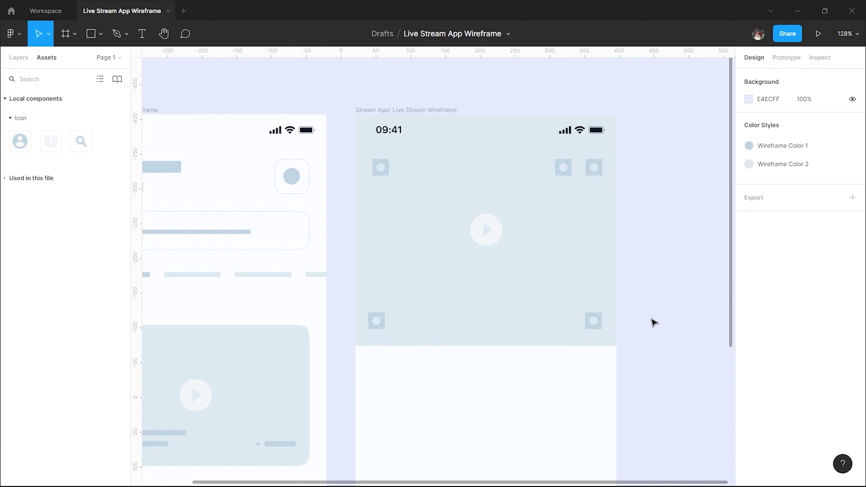
{"action": "scroll", "coordinate": [417, 346], "scroll_direction": "up", "scroll_amount": 5}
Step: Draw a 375×5 bar along the video area's bottom edge
{"action": "key", "text": "r"}
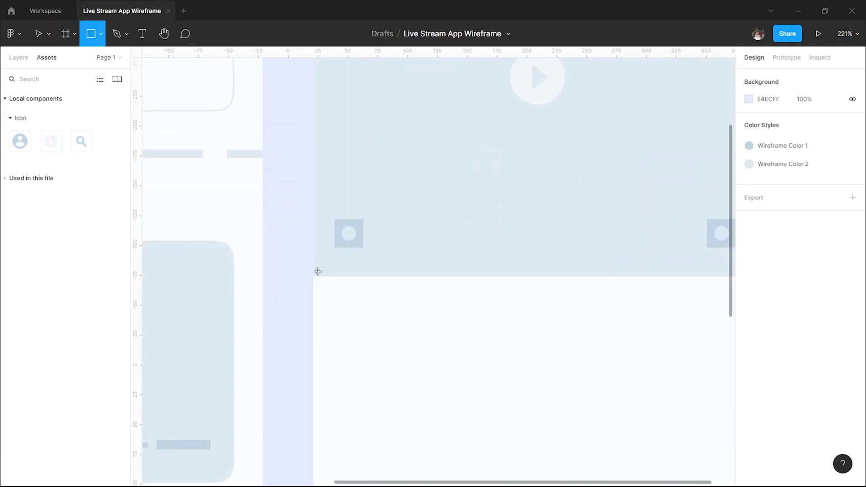
{"action": "left_click_drag", "start_coordinate": [314, 270], "coordinate": [596, 277]}
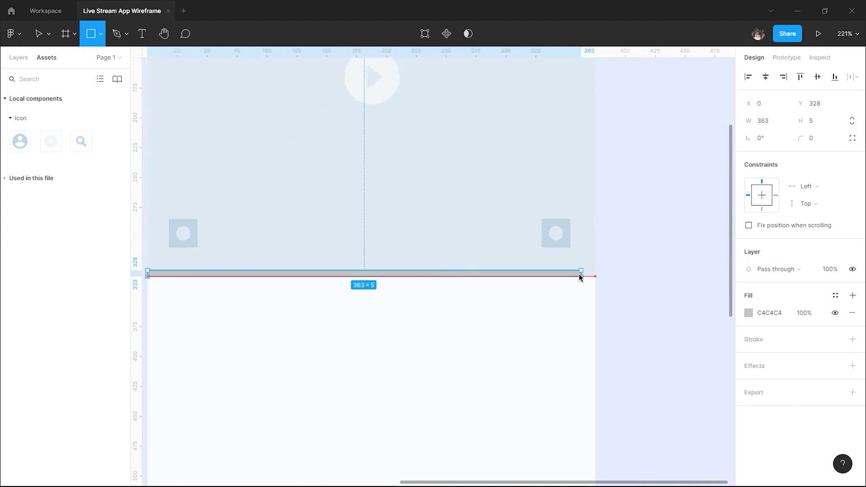
{"action": "left_click_drag", "start_coordinate": [595, 278], "coordinate": [596, 277]}
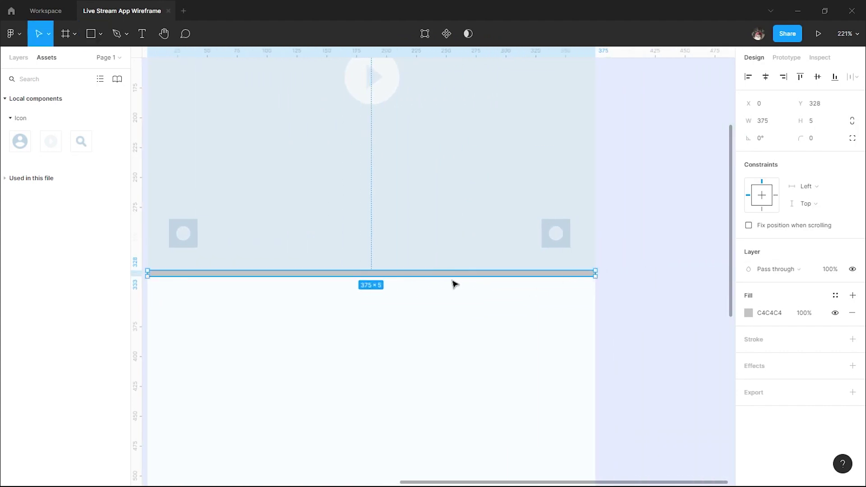
{"action": "left_click", "coordinate": [429, 318]}
{"action": "left_click_drag", "start_coordinate": [350, 294], "coordinate": [416, 286]}
{"action": "left_click", "coordinate": [387, 275]}
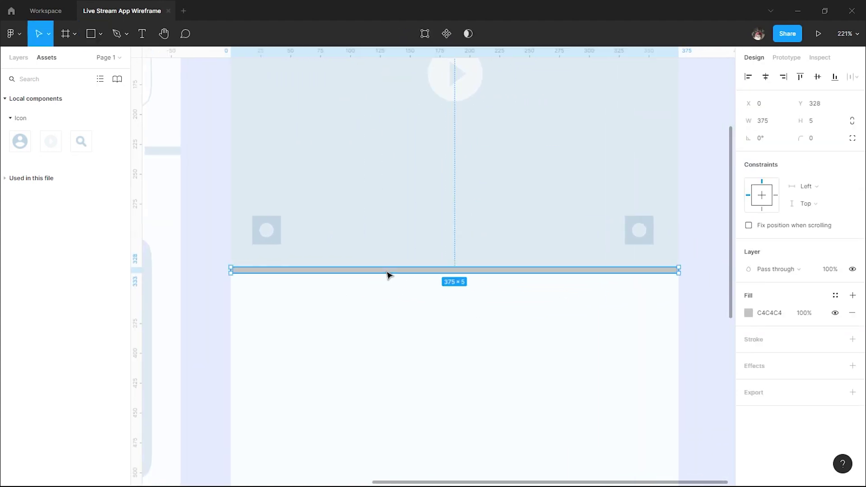
Step: Fill the bar with FFFFFF at 37% opacity
{"action": "left_click", "coordinate": [749, 313]}
{"action": "type", "text": "FFFFFF"}
{"action": "key", "text": "Return"}
{"action": "left_click", "coordinate": [687, 374]}
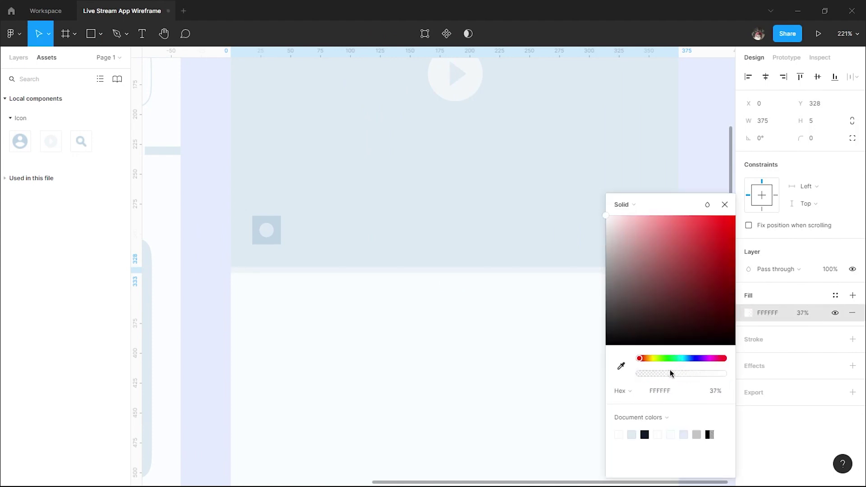
{"action": "left_click", "coordinate": [416, 343]}
{"action": "left_click", "coordinate": [403, 267]}
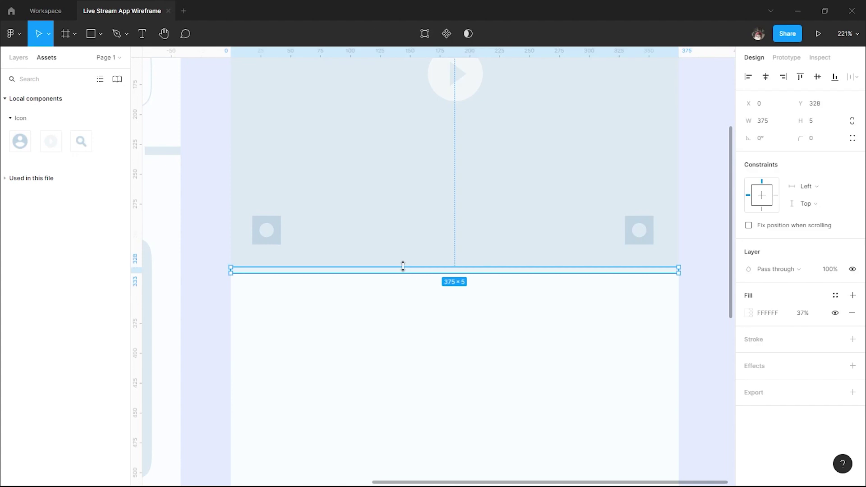
Step: Duplicate the bar, make the copy 100% opaque white, and shorten it to 165 wide
{"action": "key", "text": "ctrl+d"}
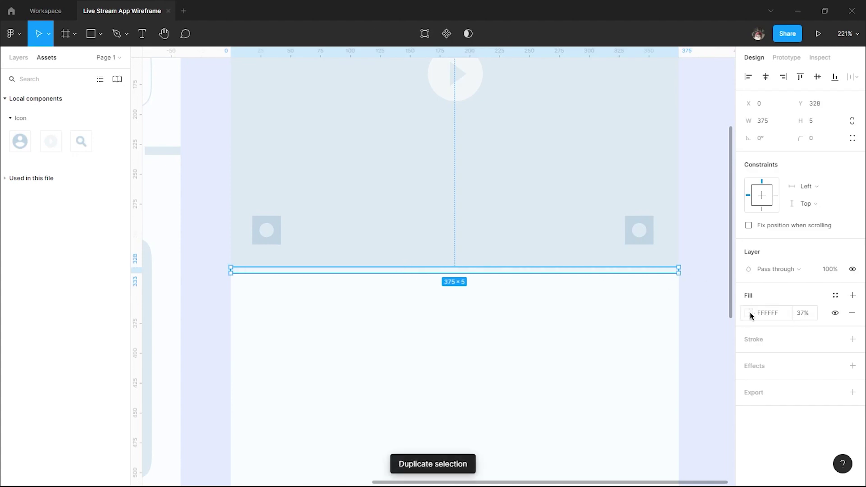
{"action": "left_click", "coordinate": [750, 312]}
{"action": "left_click_drag", "start_coordinate": [669, 373], "coordinate": [749, 373]}
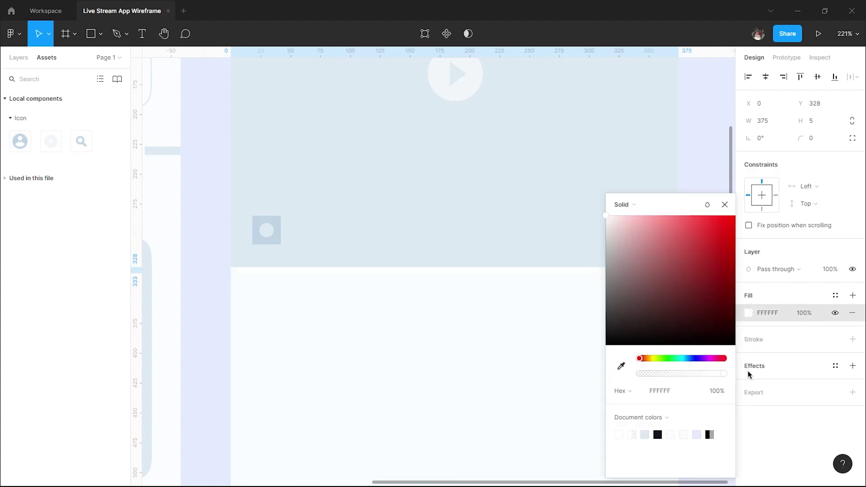
{"action": "left_click", "coordinate": [724, 205]}
{"action": "mouse_move", "coordinate": [678, 271]}
{"action": "left_mouse_down"}
{"action": "mouse_move", "coordinate": [391, 270]}
{"action": "mouse_move", "coordinate": [415, 272]}
{"action": "left_mouse_up"}
{"action": "left_click", "coordinate": [707, 288]}
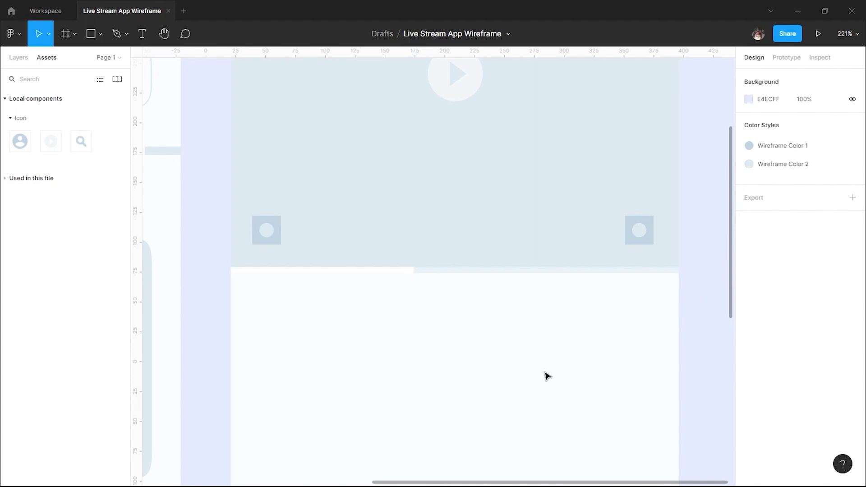
{"action": "scroll", "coordinate": [545, 311], "scroll_direction": "left", "scroll_amount": 3}
{"action": "scroll", "coordinate": [545, 312], "scroll_direction": "down", "scroll_amount": 2}
Step: Draw a grey 375-wide rectangle directly below the video area at Y 328
{"action": "key", "text": "r"}
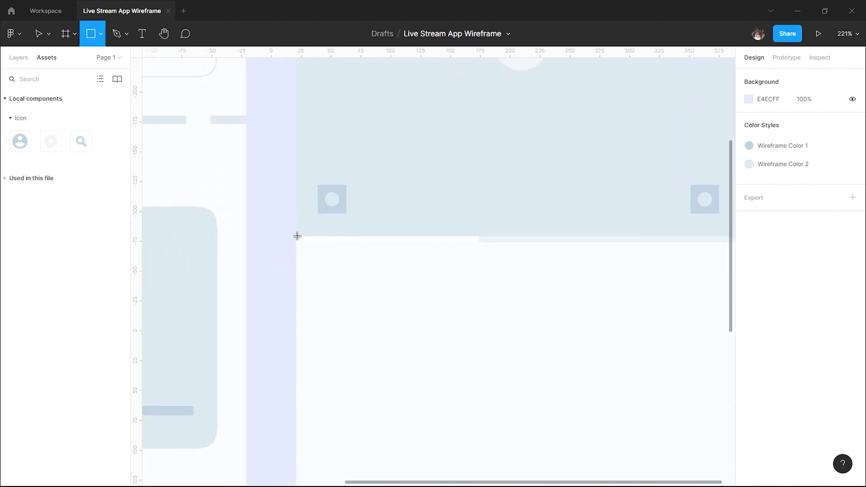
{"action": "left_click_drag", "start_coordinate": [297, 247], "coordinate": [601, 400]}
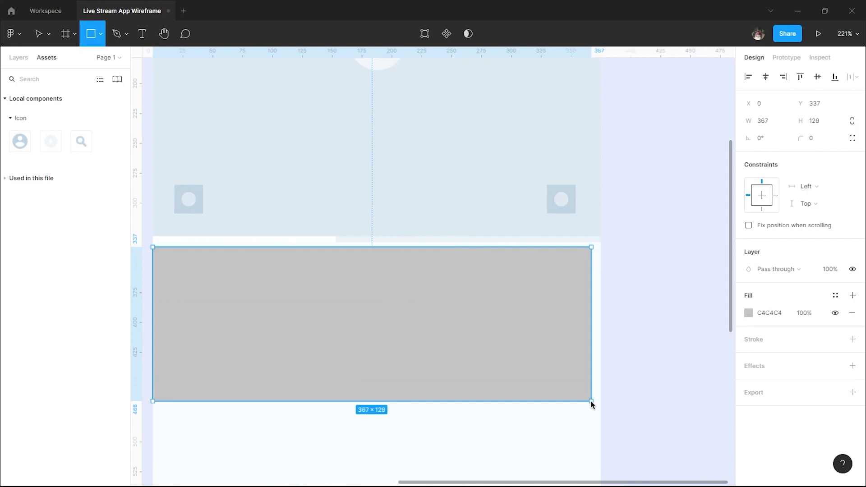
{"action": "left_click", "coordinate": [466, 344]}
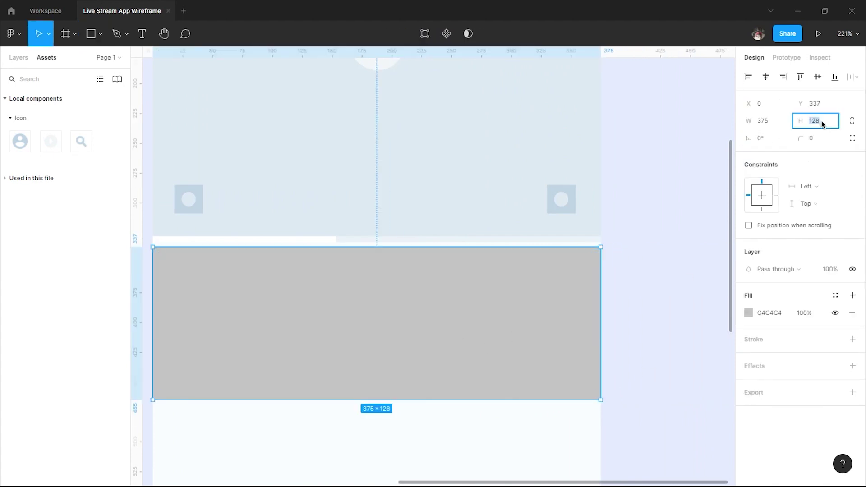
{"action": "left_click", "coordinate": [685, 205]}
{"action": "scroll", "coordinate": [495, 273], "scroll_direction": "down", "scroll_amount": 3}
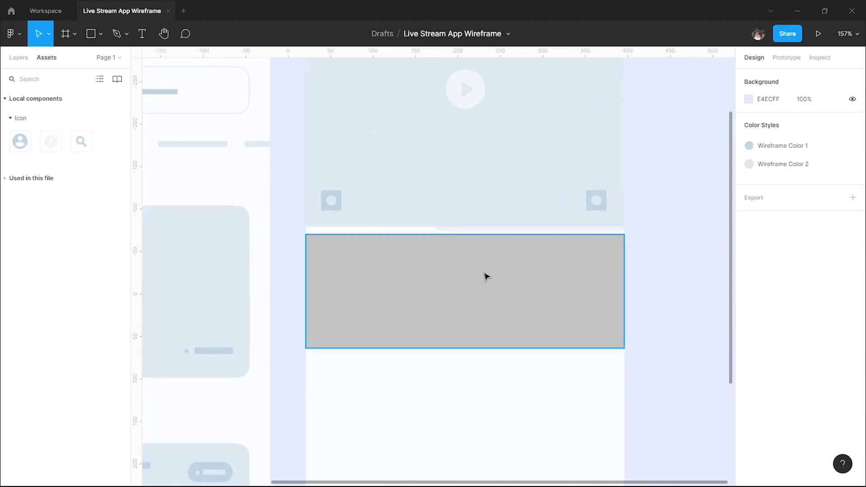
{"action": "left_click_drag", "start_coordinate": [493, 292], "coordinate": [494, 288]}
Step: Send the grey rectangle backward behind the progress bar
{"action": "right_click", "coordinate": [492, 285]}
{"action": "left_click", "coordinate": [519, 283]}
{"action": "left_click", "coordinate": [642, 257]}
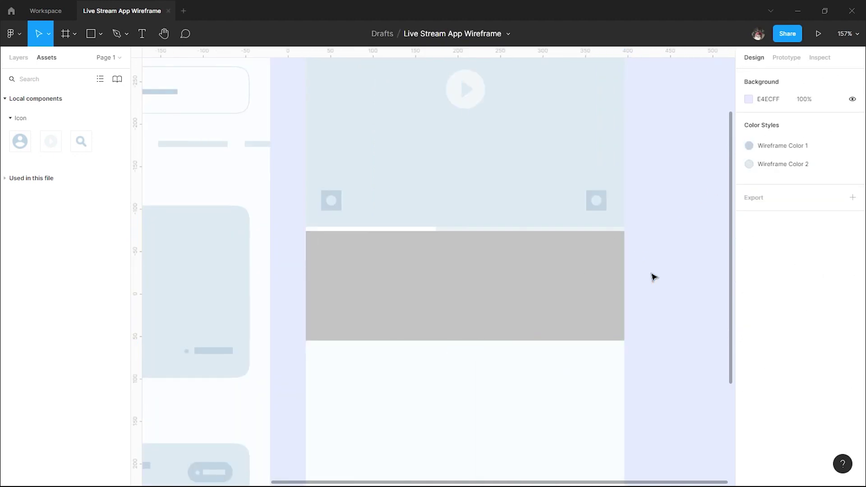
{"action": "left_click_drag", "start_coordinate": [652, 276], "coordinate": [675, 270]}
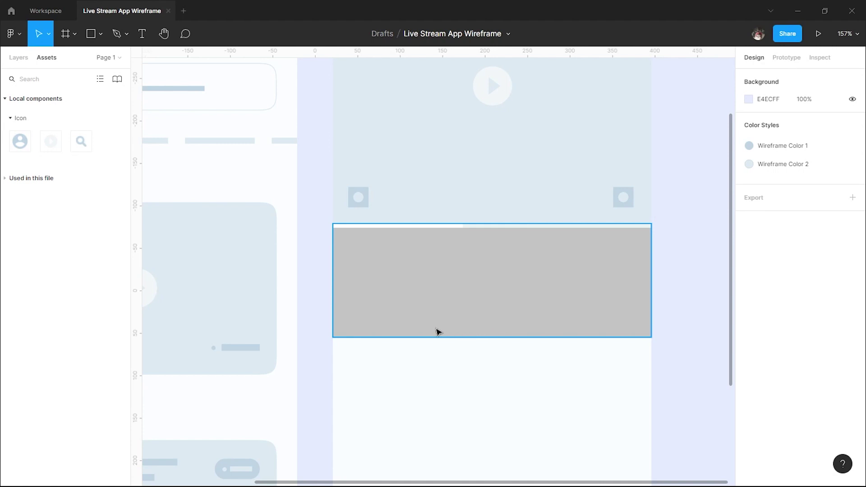
Step: Copy the round icon onto the grey panel and fill the panel with Wireframe Color 1
{"action": "left_click_drag", "start_coordinate": [626, 201], "coordinate": [632, 249]}
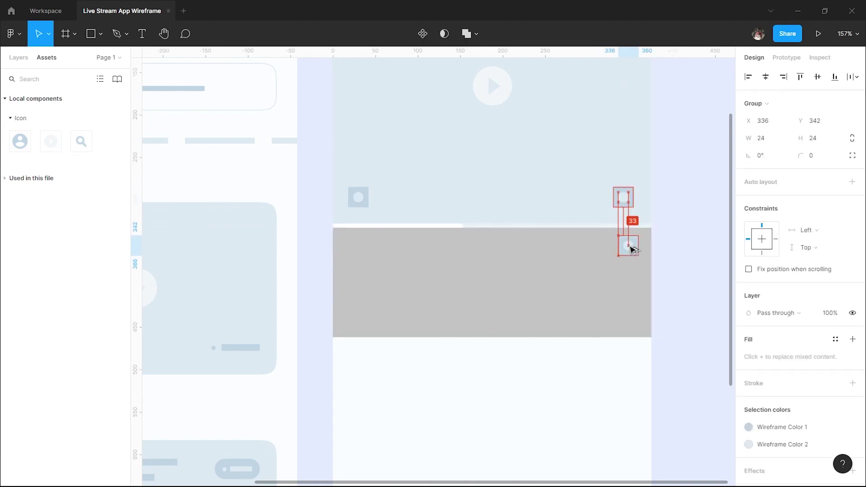
{"action": "left_click", "coordinate": [607, 291]}
{"action": "left_click", "coordinate": [836, 295]}
{"action": "left_click", "coordinate": [758, 360]}
{"action": "left_click", "coordinate": [691, 339]}
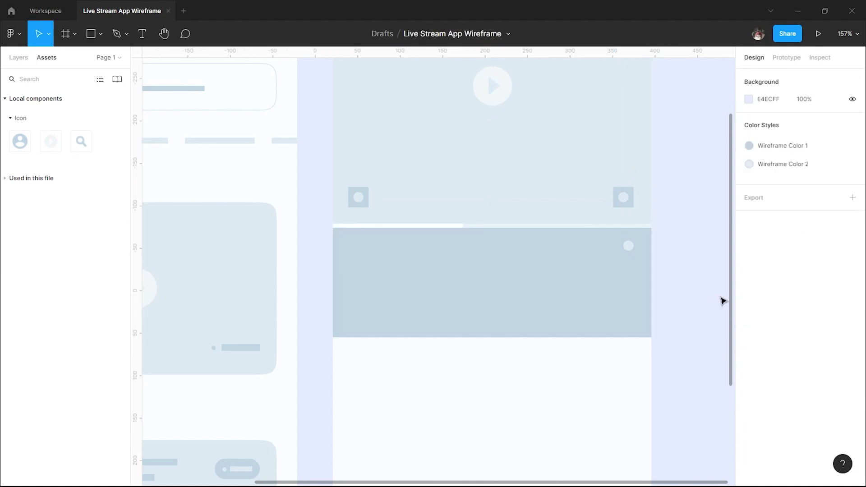
{"action": "scroll", "coordinate": [563, 299], "scroll_direction": "up", "scroll_amount": 2}
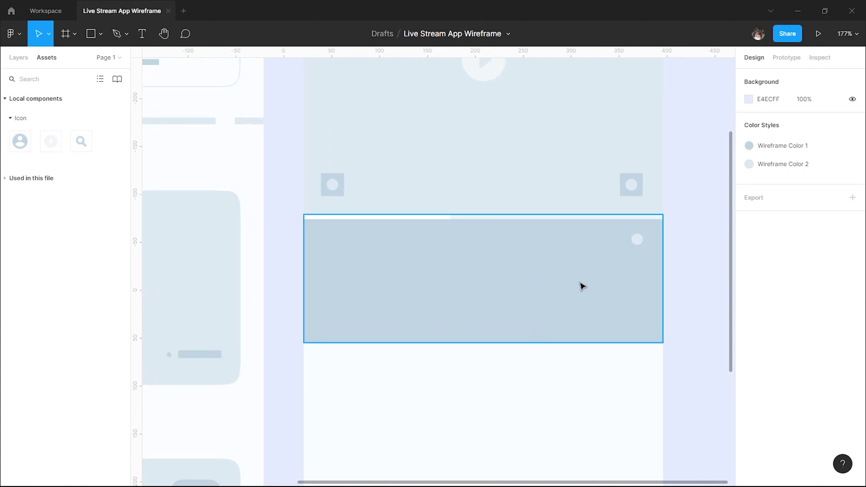
Step: Recolour the copied icon: inner square Wireframe Color 2, inner circle Wireframe Color 1
{"action": "left_click", "coordinate": [647, 248]}
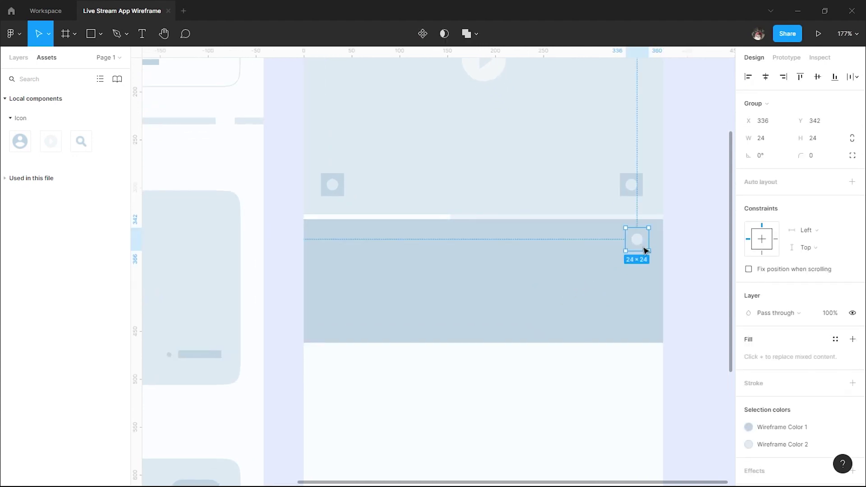
{"action": "double_click", "coordinate": [645, 251]}
{"action": "left_click", "coordinate": [835, 278]}
{"action": "left_click", "coordinate": [775, 343]}
{"action": "left_click", "coordinate": [638, 239]}
{"action": "left_click", "coordinate": [835, 277]}
{"action": "left_click", "coordinate": [757, 344]}
{"action": "left_click", "coordinate": [687, 325]}
{"action": "left_click_drag", "start_coordinate": [685, 308], "coordinate": [708, 306]}
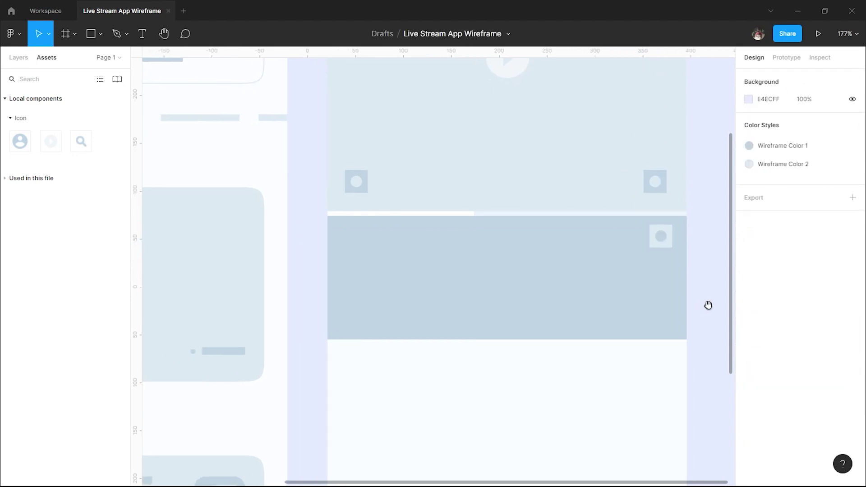
{"action": "scroll", "coordinate": [717, 312], "scroll_direction": "down", "scroll_amount": 1}
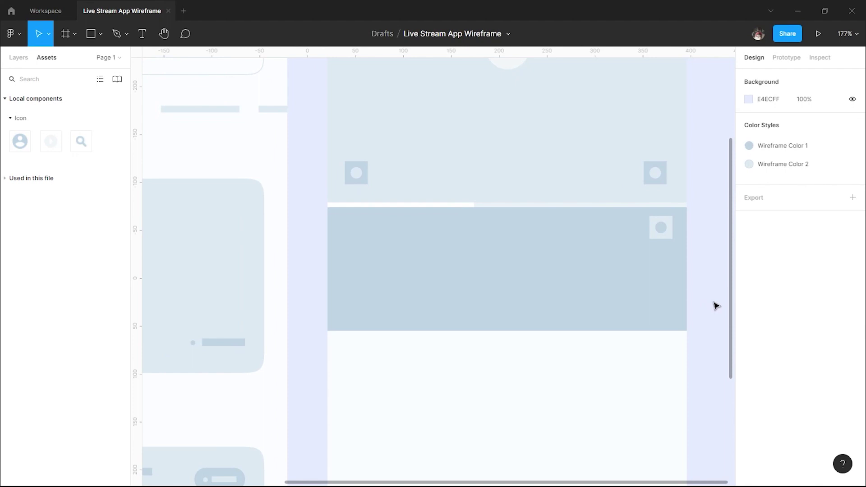
Step: Align the icon under the video's right icon and draw a small bar at the panel's bottom-left
{"action": "left_click", "coordinate": [661, 234]}
{"action": "left_click_drag", "start_coordinate": [660, 234], "coordinate": [655, 234]}
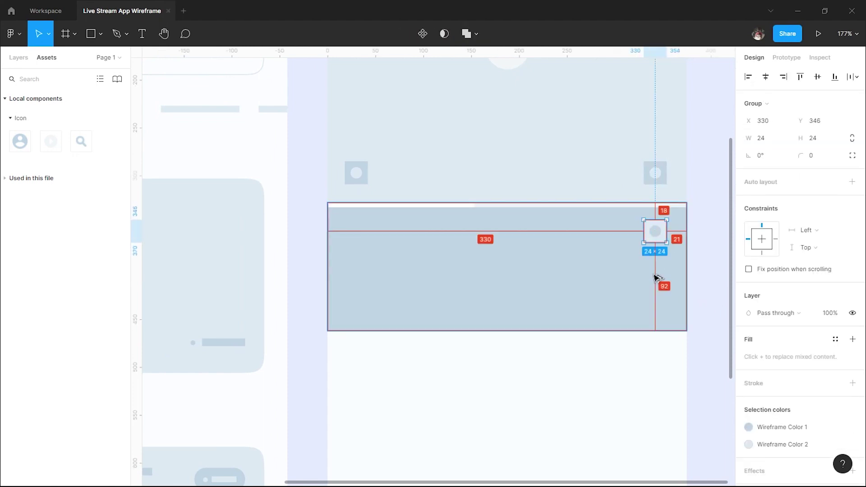
{"action": "key", "text": "Right"}
{"action": "key", "text": "Down"}
{"action": "key", "text": "Down"}
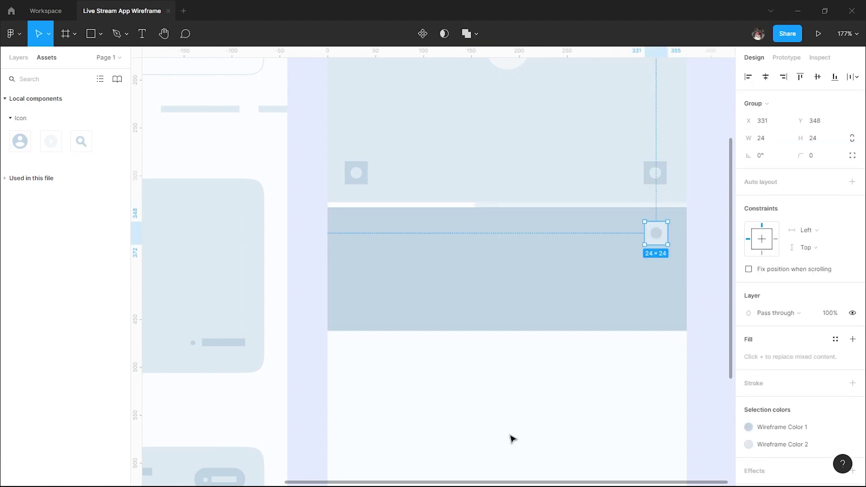
{"action": "left_click", "coordinate": [512, 438]}
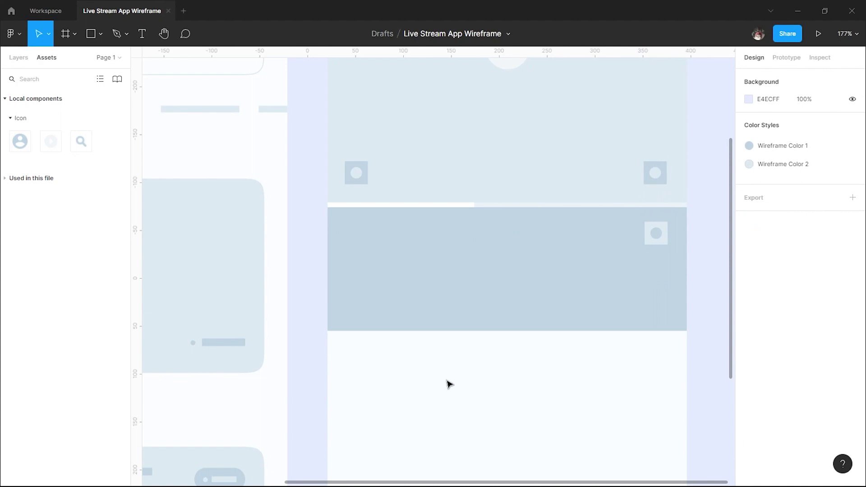
{"action": "key", "text": "r"}
{"action": "mouse_move", "coordinate": [341, 306]}
{"action": "left_mouse_down"}
{"action": "mouse_move", "coordinate": [392, 316]}
{"action": "mouse_move", "coordinate": [500, 312]}
{"action": "left_mouse_up"}
Step: Fill the three placeholder bars with Wireframe Color 2
{"action": "left_click", "coordinate": [448, 307], "text": "shift"}
{"action": "left_click", "coordinate": [390, 313], "text": "shift"}
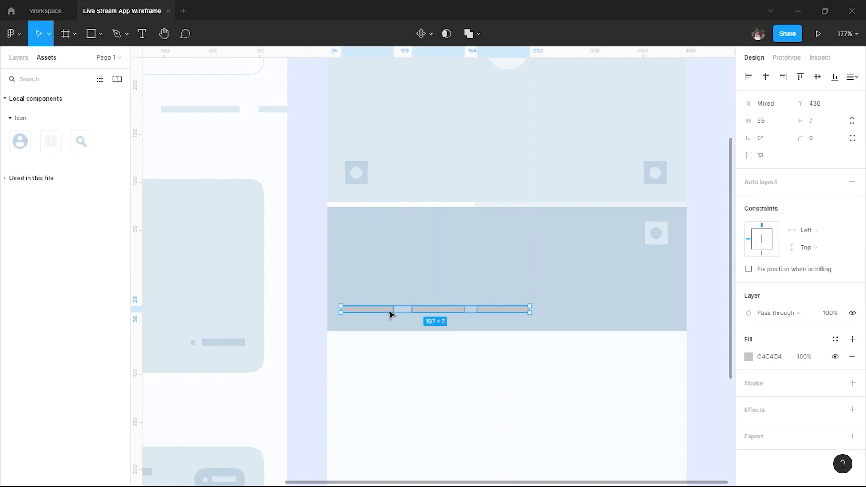
{"action": "left_click", "coordinate": [835, 296]}
{"action": "left_click", "coordinate": [775, 361]}
{"action": "left_click", "coordinate": [387, 335]}
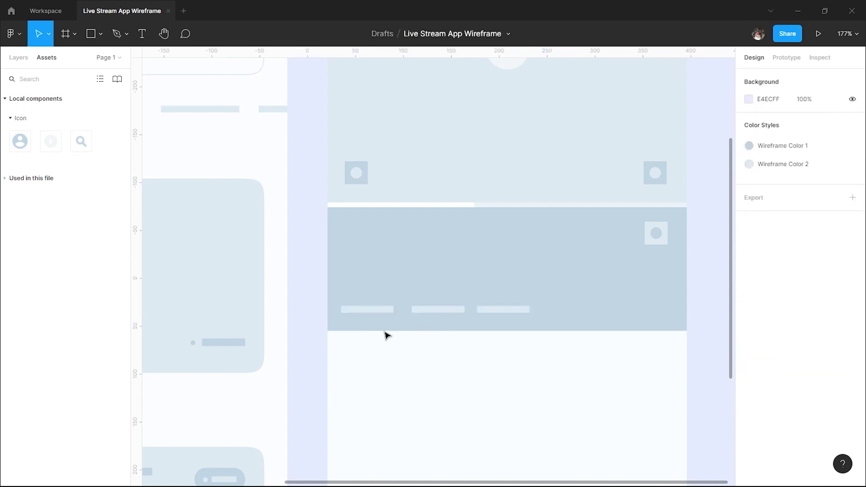
{"action": "left_click", "coordinate": [438, 309]}
{"action": "left_click", "coordinate": [508, 309], "text": "shift"}
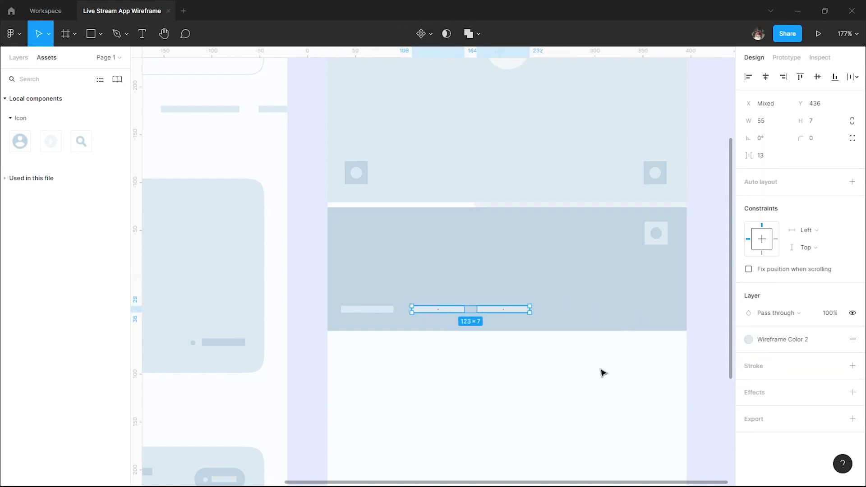
{"action": "left_click", "coordinate": [556, 362]}
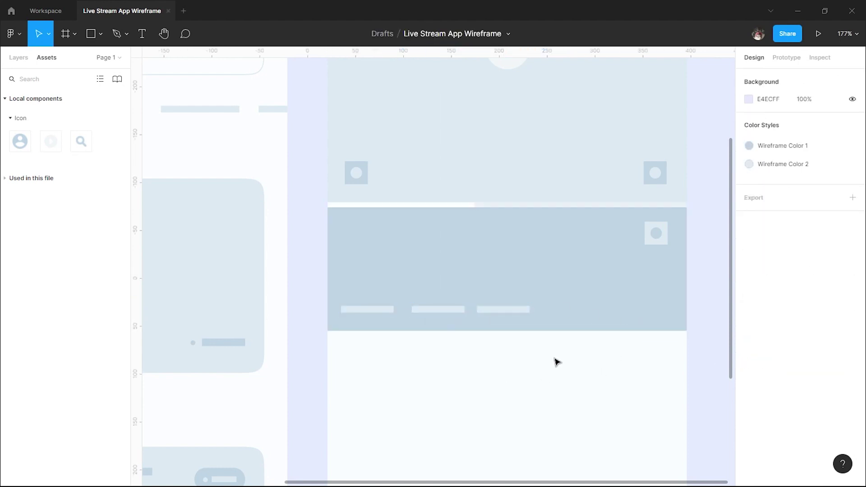
Step: Wrap the three bars in an auto layout row with 20 spacing
{"action": "left_click", "coordinate": [393, 310]}
{"action": "left_click", "coordinate": [438, 310], "text": "shift"}
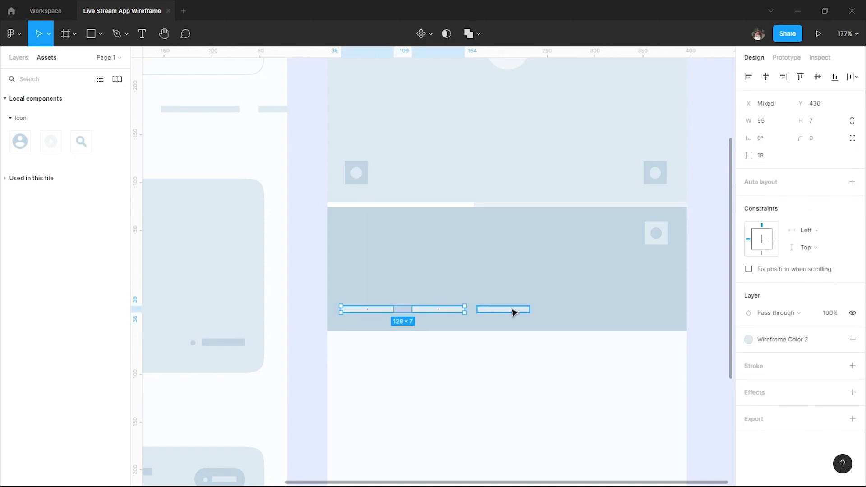
{"action": "left_click", "coordinate": [502, 310], "text": "shift"}
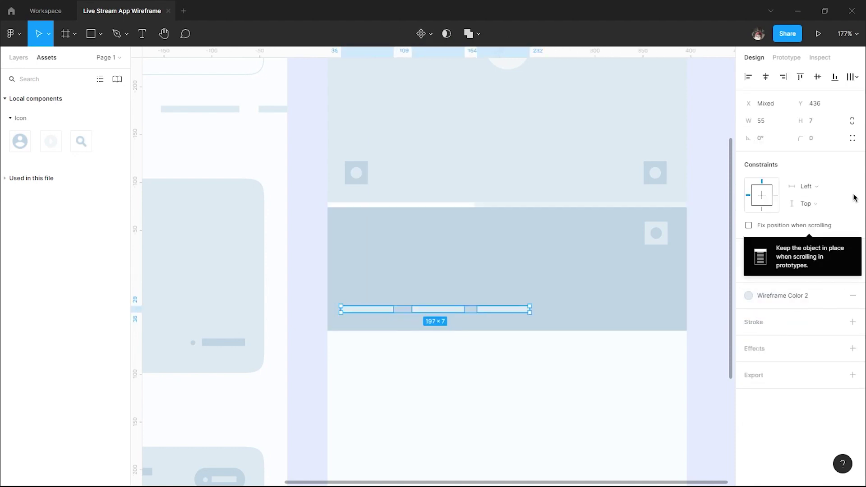
{"action": "left_click", "coordinate": [685, 367]}
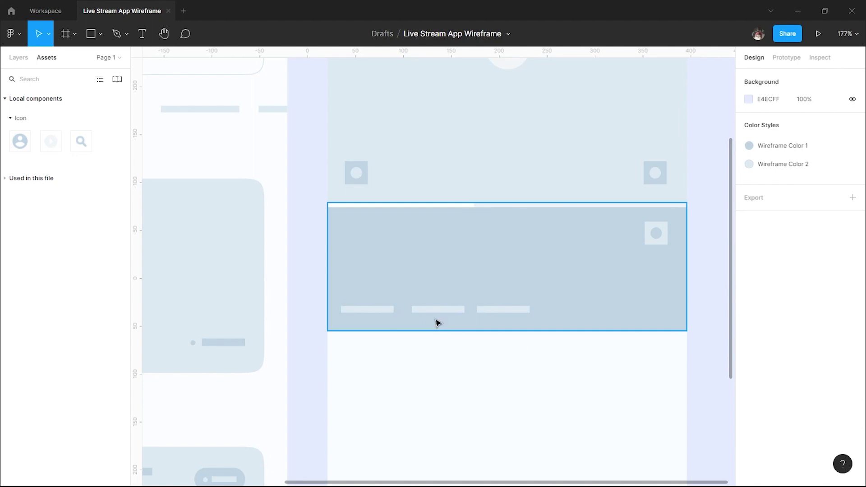
{"action": "left_click", "coordinate": [392, 310]}
{"action": "left_click", "coordinate": [438, 309], "text": "shift"}
{"action": "left_click", "coordinate": [506, 311], "text": "shift"}
{"action": "key", "text": "shift+a"}
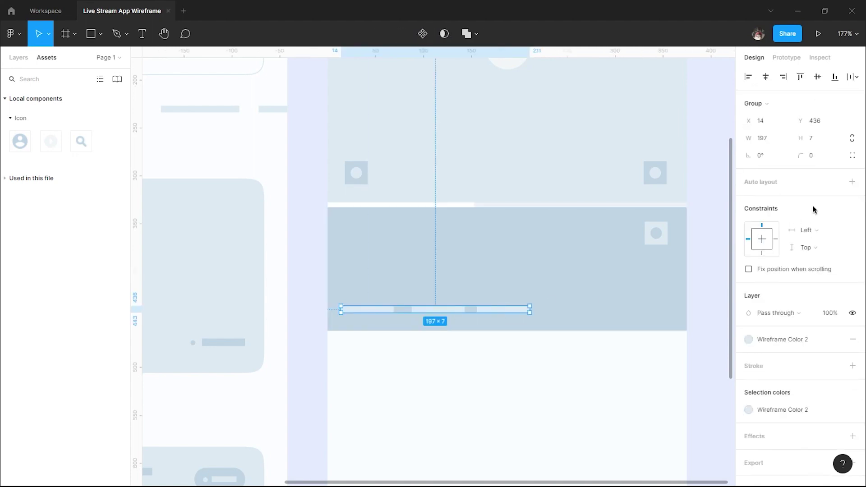
{"action": "left_click", "coordinate": [791, 217]}
{"action": "type", "text": "20"}
{"action": "left_click", "coordinate": [550, 385]}
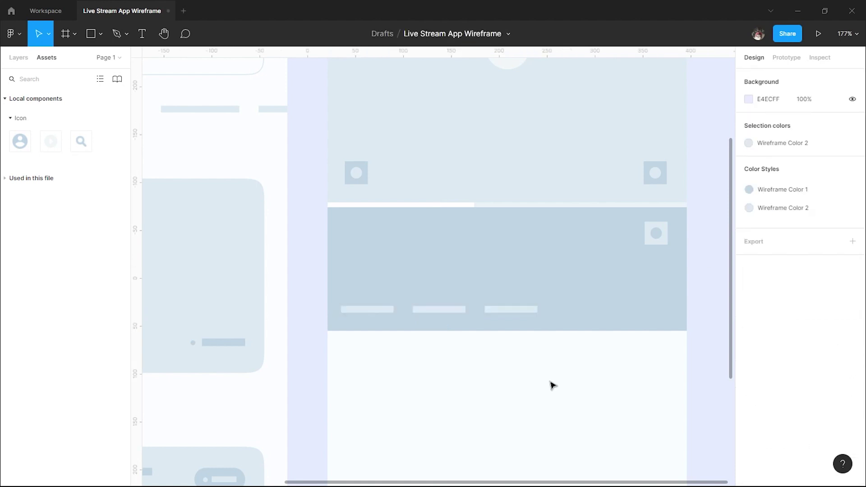
Step: Nudge the bar row left and down to sit at x 20, y 443
{"action": "left_click", "coordinate": [449, 312]}
{"action": "key", "text": "Left"}
{"action": "key", "text": "Left"}
{"action": "key", "text": "Left"}
{"action": "key", "text": "Down"}
{"action": "key", "text": "Down"}
{"action": "key", "text": "Down"}
{"action": "key", "text": "Down"}
{"action": "left_click", "coordinate": [453, 402]}
{"action": "scroll", "coordinate": [452, 402], "scroll_direction": "up", "scroll_amount": 3}
Step: Draw a thin 43×2 underline at the panel's bottom edge filled with Wireframe Color 2
{"action": "scroll", "coordinate": [398, 360], "scroll_direction": "up", "scroll_amount": 2}
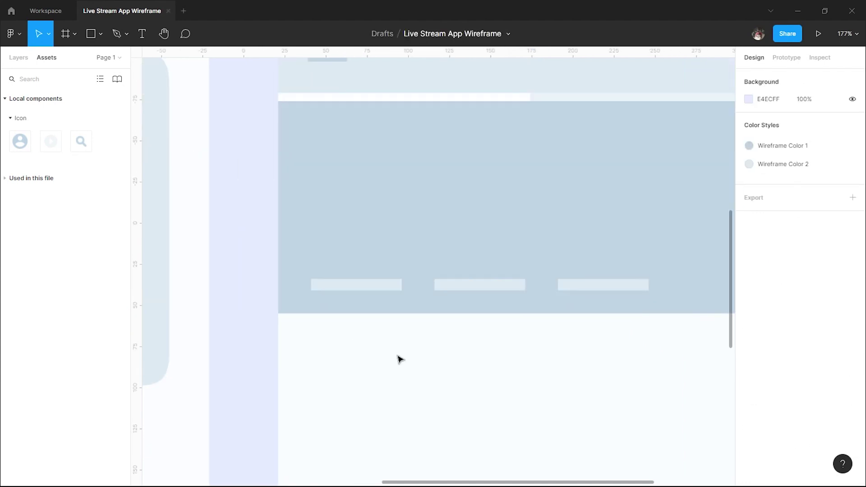
{"action": "key", "text": "r"}
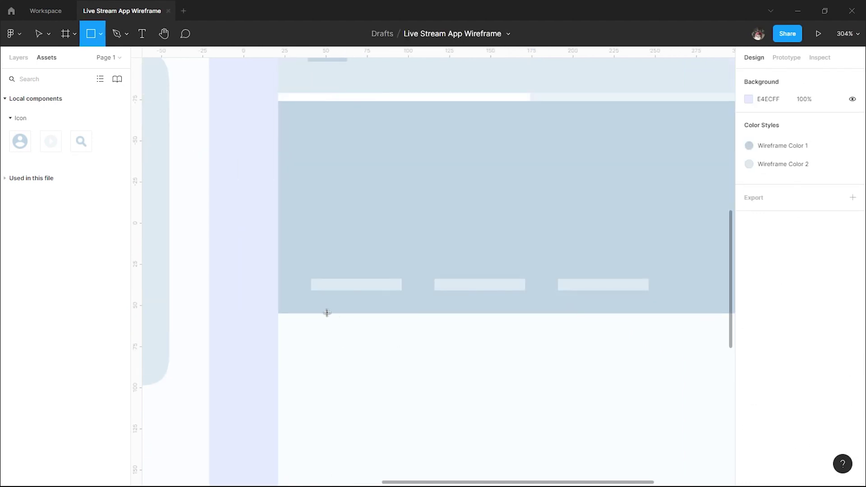
{"action": "left_click_drag", "start_coordinate": [315, 310], "coordinate": [386, 317]}
{"action": "left_click", "coordinate": [836, 295]}
{"action": "left_click", "coordinate": [758, 360]}
{"action": "left_click", "coordinate": [406, 363]}
{"action": "left_click", "coordinate": [380, 314]}
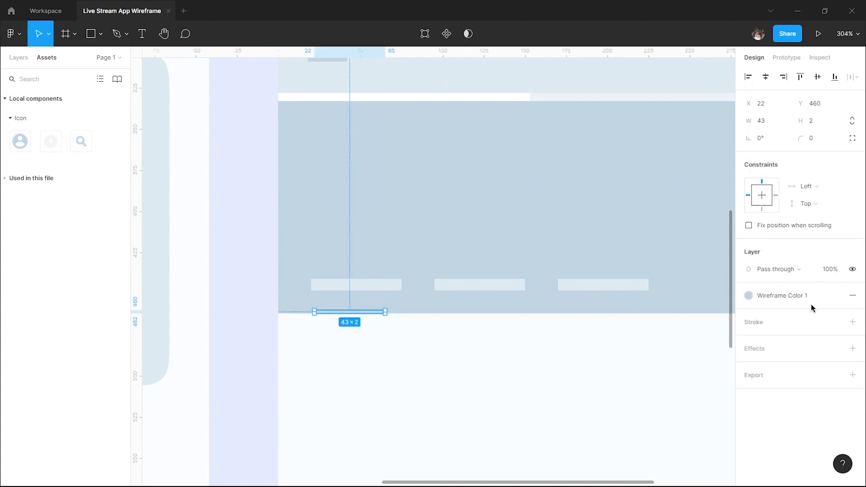
{"action": "left_click", "coordinate": [835, 297]}
{"action": "left_click", "coordinate": [776, 360]}
Step: Align the underline's left edge with the first bar at x 20, y 460
{"action": "left_click", "coordinate": [492, 361]}
{"action": "scroll", "coordinate": [356, 317], "scroll_direction": "up", "scroll_amount": 2}
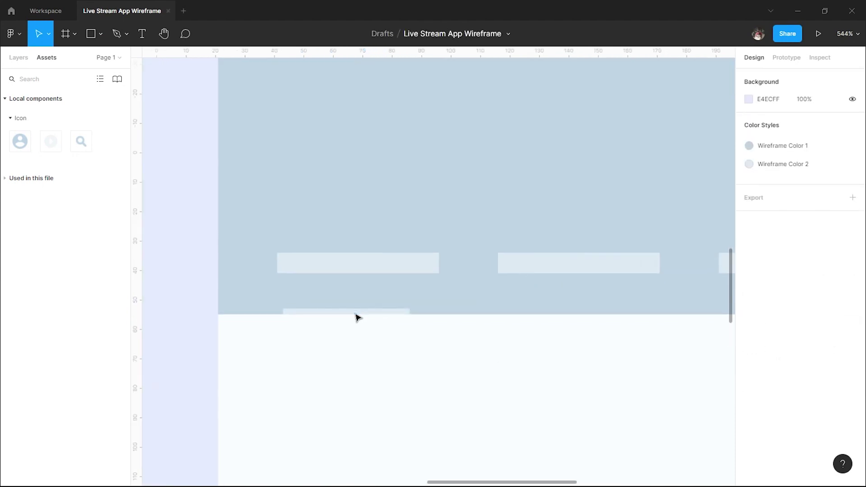
{"action": "scroll", "coordinate": [348, 316], "scroll_direction": "up", "scroll_amount": 5}
{"action": "left_click_drag", "start_coordinate": [348, 316], "coordinate": [343, 314]}
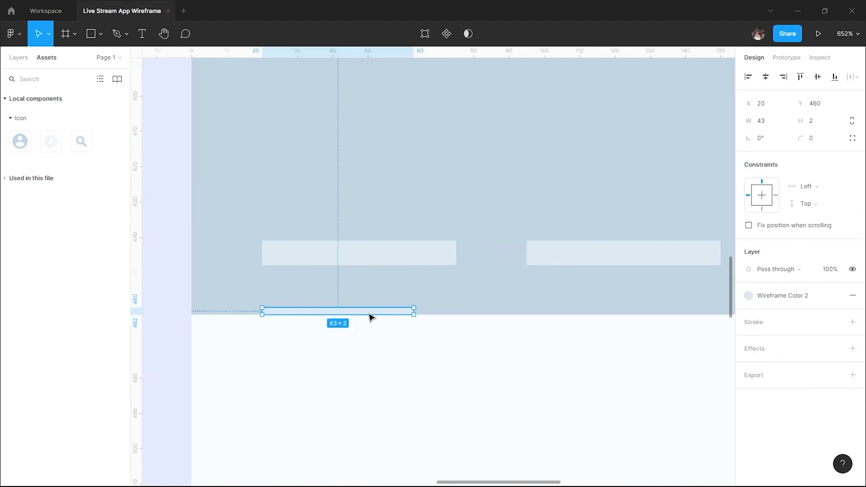
{"action": "left_click", "coordinate": [416, 321]}
{"action": "scroll", "coordinate": [416, 334], "scroll_direction": "down", "scroll_amount": 5}
{"action": "scroll", "coordinate": [418, 343], "scroll_direction": "down", "scroll_amount": 5}
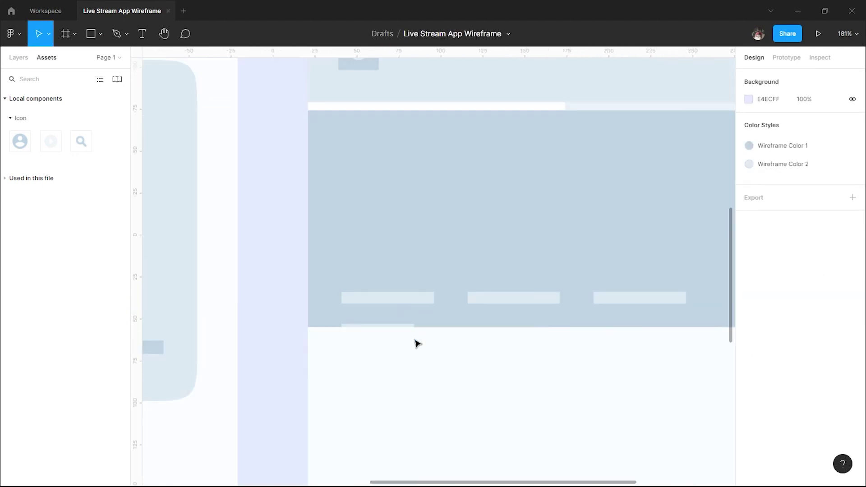
{"action": "left_click", "coordinate": [388, 325]}
{"action": "scroll", "coordinate": [393, 334], "scroll_direction": "up", "scroll_amount": 3}
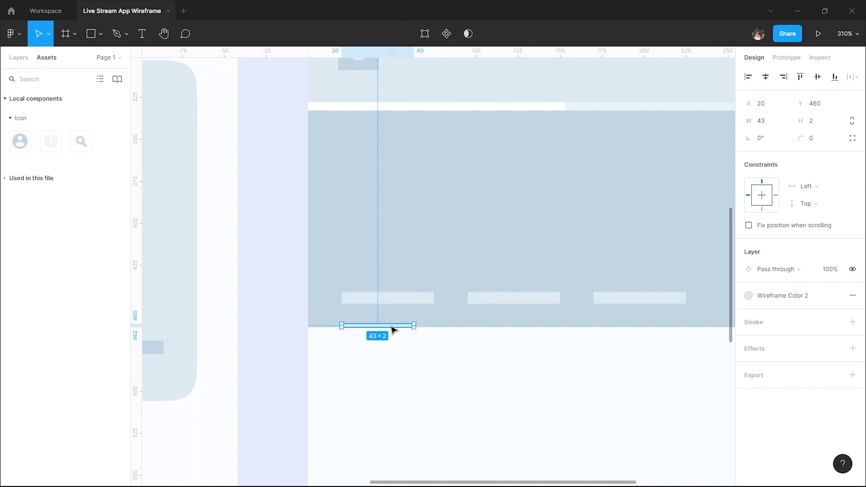
{"action": "left_click", "coordinate": [418, 344]}
{"action": "scroll", "coordinate": [418, 344], "scroll_direction": "down", "scroll_amount": 3}
{"action": "left_click_drag", "start_coordinate": [417, 344], "coordinate": [392, 348]}
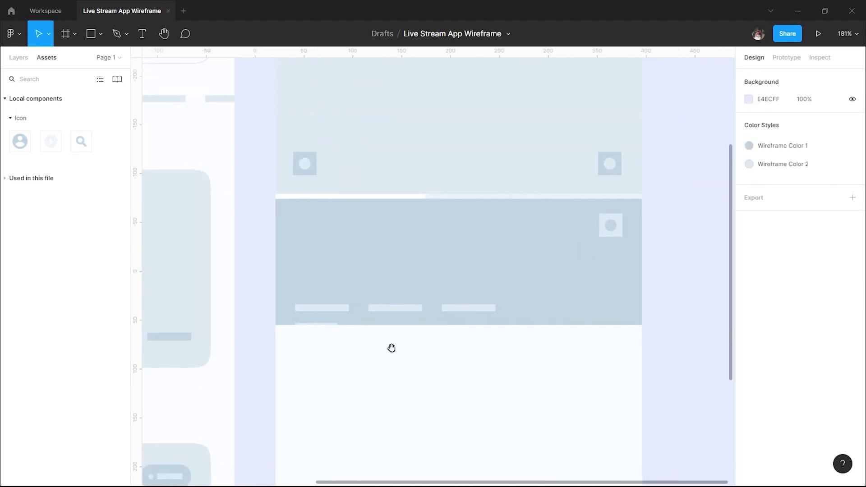
Step: Draw a wider title bar near the panel's top-left and give it a saved wireframe colour
{"action": "key", "text": "r"}
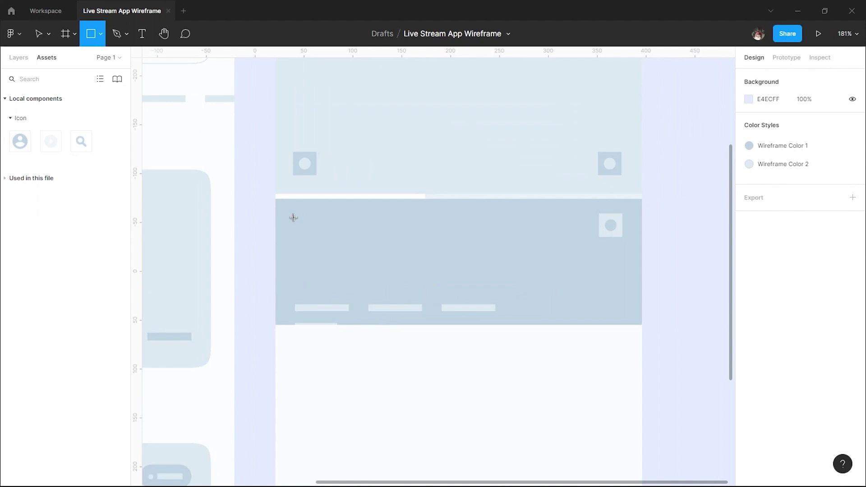
{"action": "left_click_drag", "start_coordinate": [294, 217], "coordinate": [412, 235]}
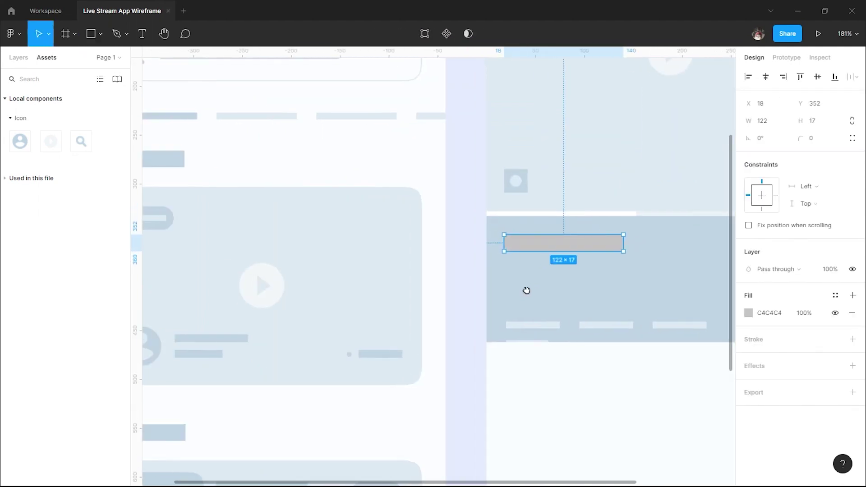
{"action": "scroll", "coordinate": [527, 290], "scroll_direction": "left", "scroll_amount": 5}
{"action": "left_click", "coordinate": [853, 296]}
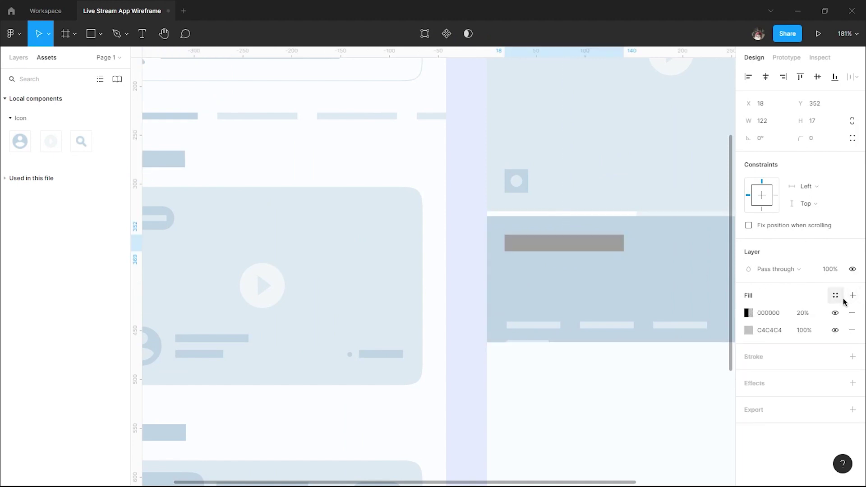
{"action": "left_click", "coordinate": [853, 311]}
{"action": "left_click", "coordinate": [836, 296]}
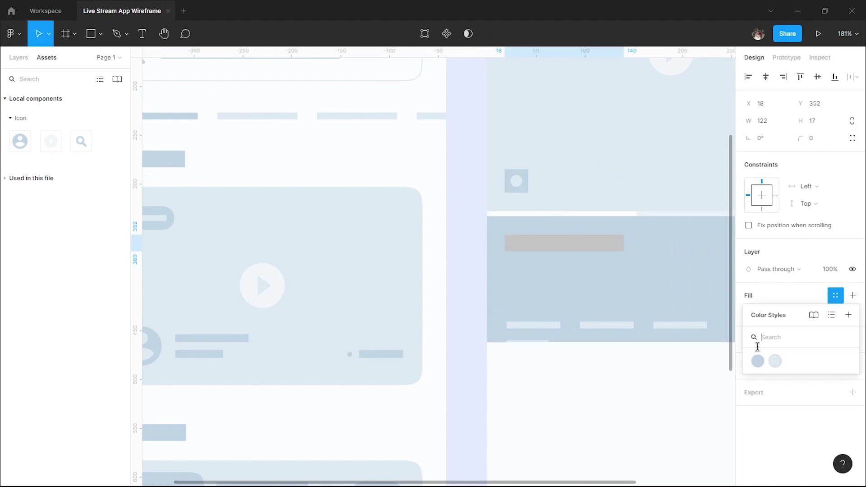
{"action": "left_click", "coordinate": [776, 361]}
{"action": "left_click", "coordinate": [644, 371]}
{"action": "scroll", "coordinate": [473, 364], "scroll_direction": "right", "scroll_amount": 4}
Step: Fill the panel with Wireframe Color 2, detach the style, and lower opacity to about 40%
{"action": "left_click", "coordinate": [429, 264]}
{"action": "double_click", "coordinate": [393, 236]}
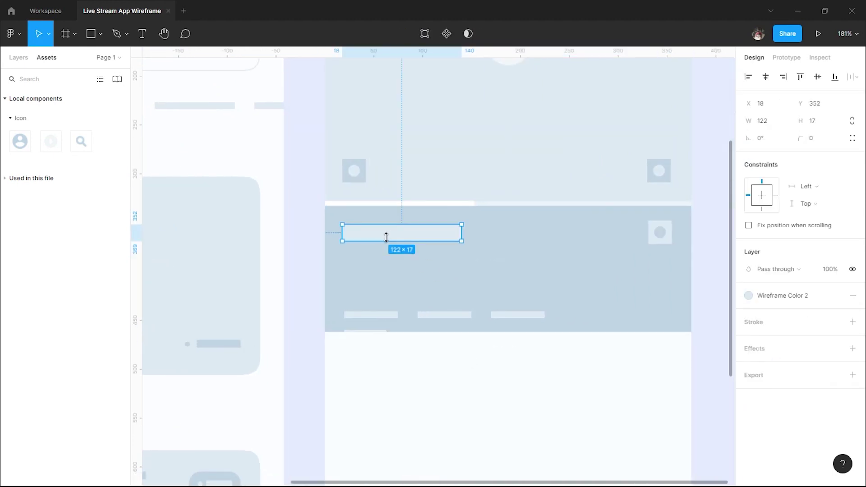
{"action": "left_click", "coordinate": [587, 264]}
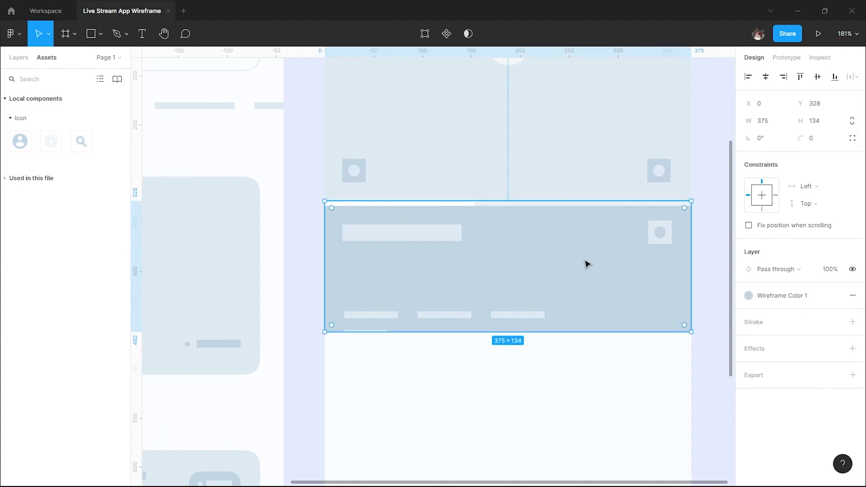
{"action": "left_click", "coordinate": [835, 294]}
{"action": "left_click", "coordinate": [773, 361]}
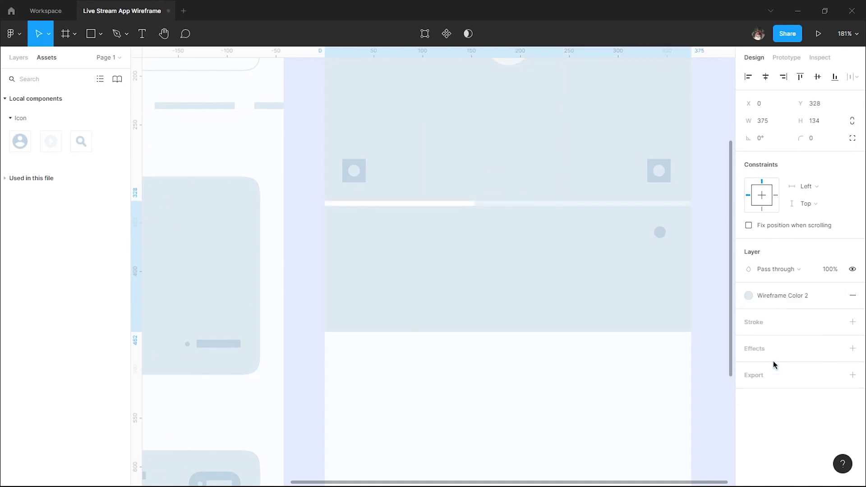
{"action": "left_click", "coordinate": [835, 296]}
{"action": "left_click", "coordinate": [749, 313]}
{"action": "left_click_drag", "start_coordinate": [691, 374], "coordinate": [668, 373]}
{"action": "left_click", "coordinate": [555, 383]}
Step: Apply Wireframe Color 1 to the title bar and tab bars
{"action": "left_click", "coordinate": [397, 232]}
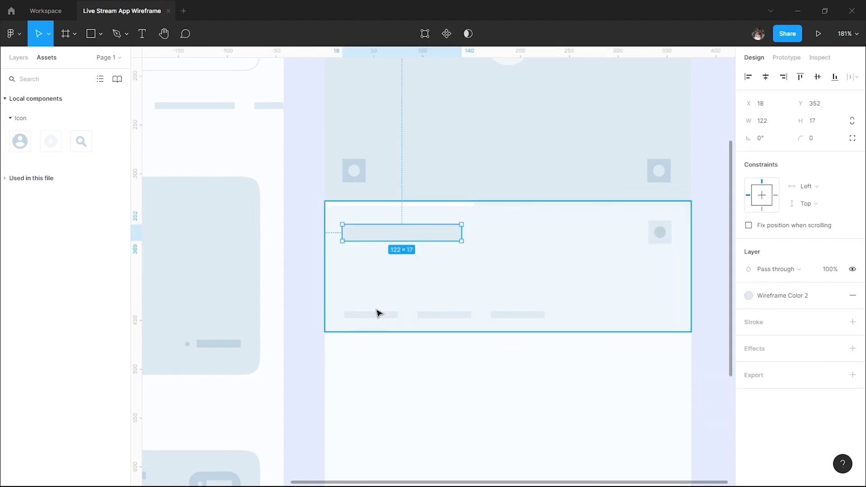
{"action": "left_click", "coordinate": [379, 314], "text": "shift"}
{"action": "left_click", "coordinate": [835, 357]}
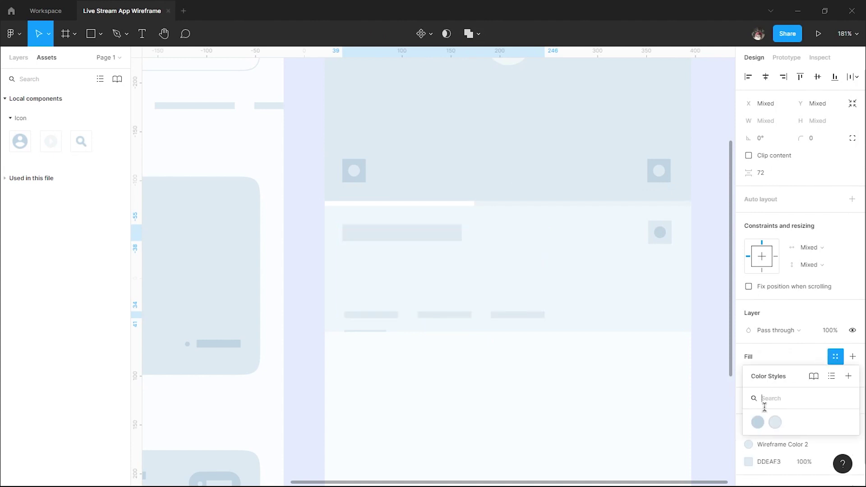
{"action": "left_click", "coordinate": [757, 419]}
Step: Lighten the corner icon by giving its circle and square Wireframe Color 2
{"action": "left_click", "coordinate": [667, 239]}
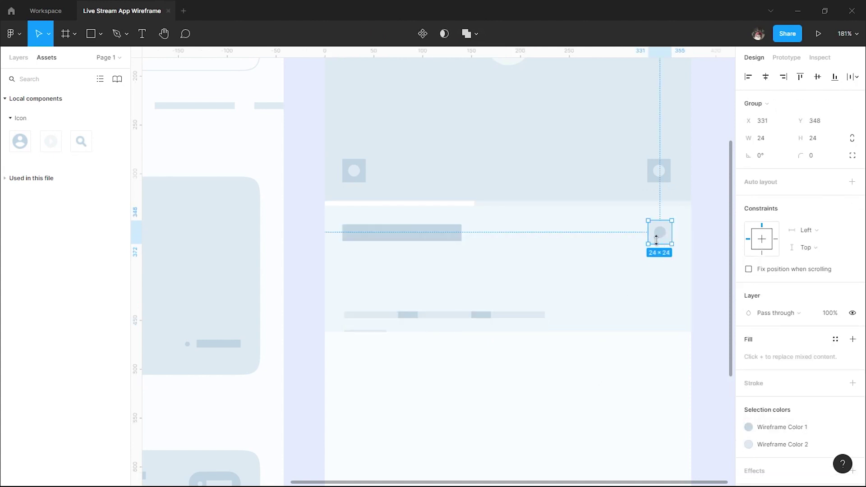
{"action": "double_click", "coordinate": [656, 239]}
{"action": "left_click", "coordinate": [836, 302]}
{"action": "left_click", "coordinate": [835, 276]}
{"action": "left_click", "coordinate": [776, 347]}
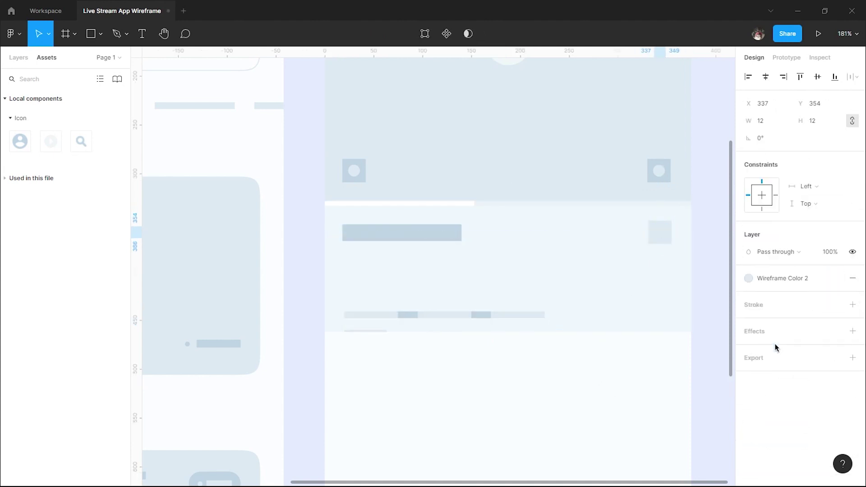
{"action": "scroll", "coordinate": [657, 228], "scroll_direction": "up", "scroll_amount": 1, "text": "ctrl"}
{"action": "scroll", "coordinate": [654, 226], "scroll_direction": "up", "scroll_amount": 3, "text": "ctrl"}
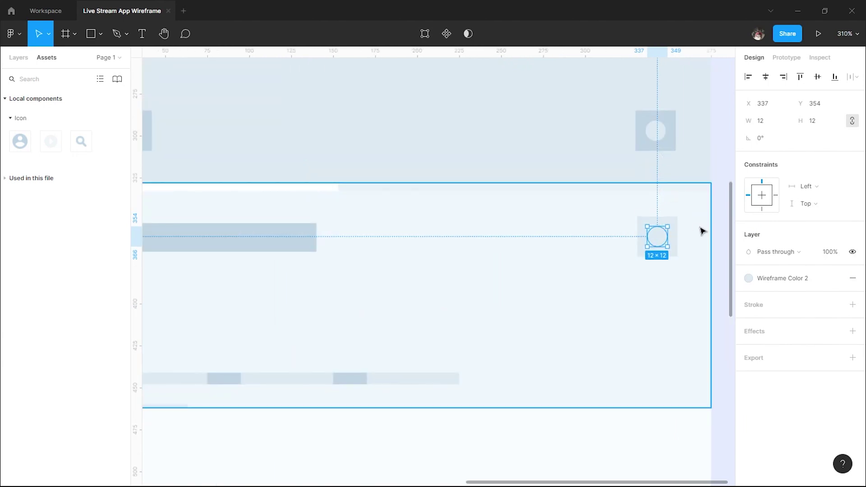
{"action": "left_click", "coordinate": [669, 232]}
{"action": "left_click", "coordinate": [832, 339]}
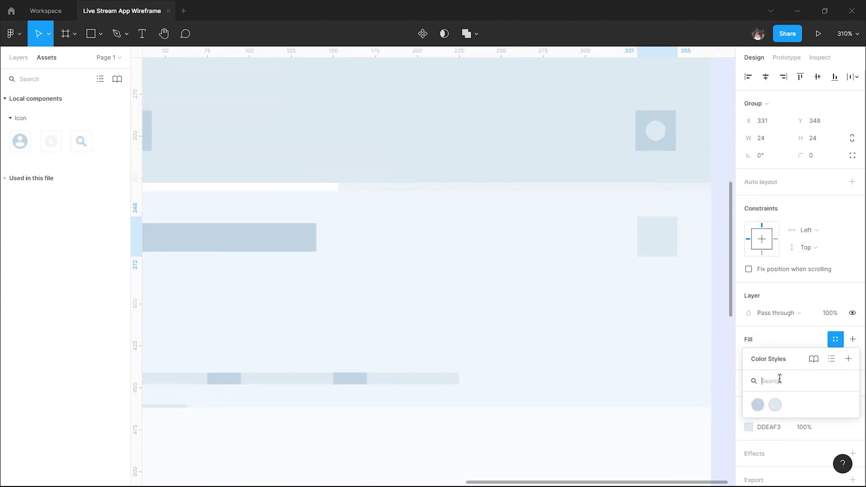
{"action": "left_click", "coordinate": [775, 405]}
{"action": "left_click", "coordinate": [649, 420]}
{"action": "scroll", "coordinate": [638, 426], "scroll_direction": "down", "scroll_amount": 3, "text": "ctrl"}
{"action": "scroll", "coordinate": [636, 425], "scroll_direction": "down", "scroll_amount": 2, "text": "ctrl"}
{"action": "scroll", "coordinate": [586, 388], "scroll_direction": "down", "scroll_amount": 1}
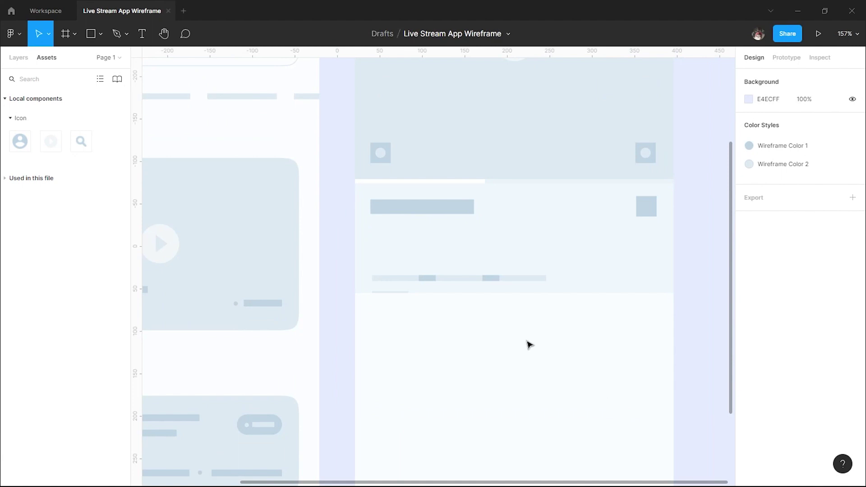
Step: Ungroup the tab row into three separate bars
{"action": "scroll", "coordinate": [432, 288], "scroll_direction": "up", "scroll_amount": 1, "text": "ctrl"}
{"action": "left_click", "coordinate": [428, 281]}
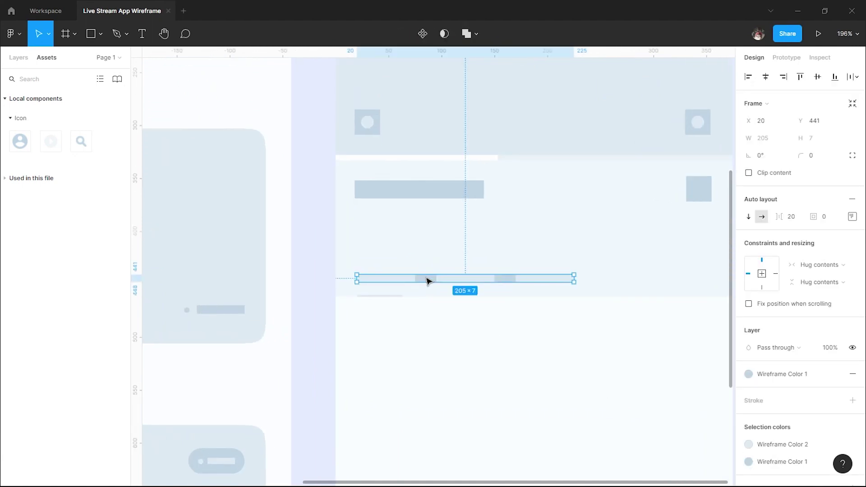
{"action": "right_click", "coordinate": [428, 280]}
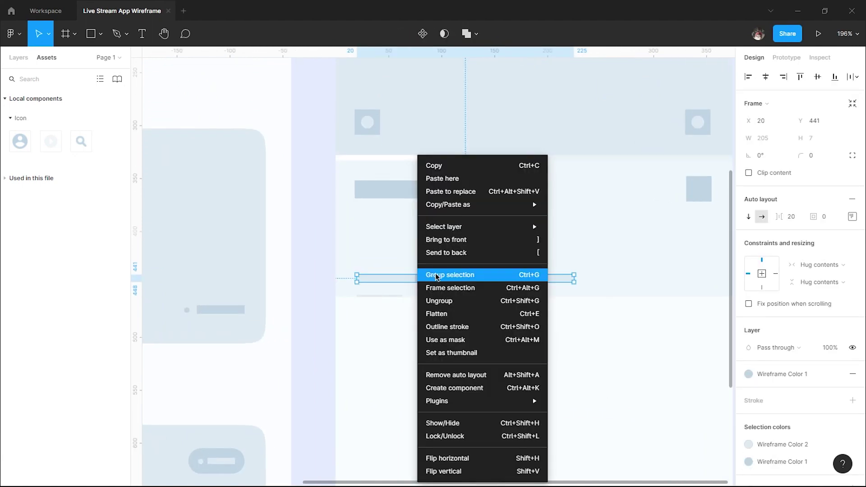
{"action": "left_click", "coordinate": [449, 300]}
{"action": "left_click", "coordinate": [406, 278]}
{"action": "left_click", "coordinate": [465, 278], "text": "shift"}
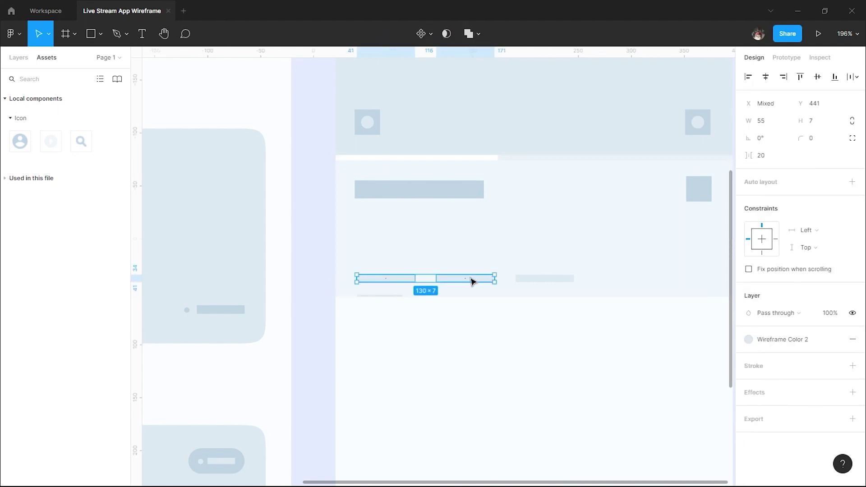
{"action": "left_click", "coordinate": [535, 279], "text": "shift"}
{"action": "left_click", "coordinate": [547, 358]}
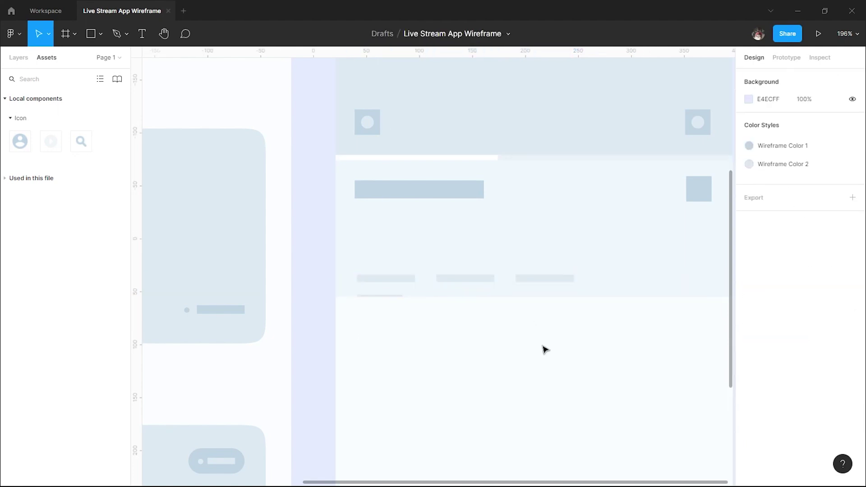
Step: Duplicate the title bar beneath itself and shrink the copy to a 71×13 subtitle bar
{"action": "left_click", "coordinate": [391, 199]}
{"action": "left_click_drag", "start_coordinate": [408, 196], "coordinate": [410, 228]}
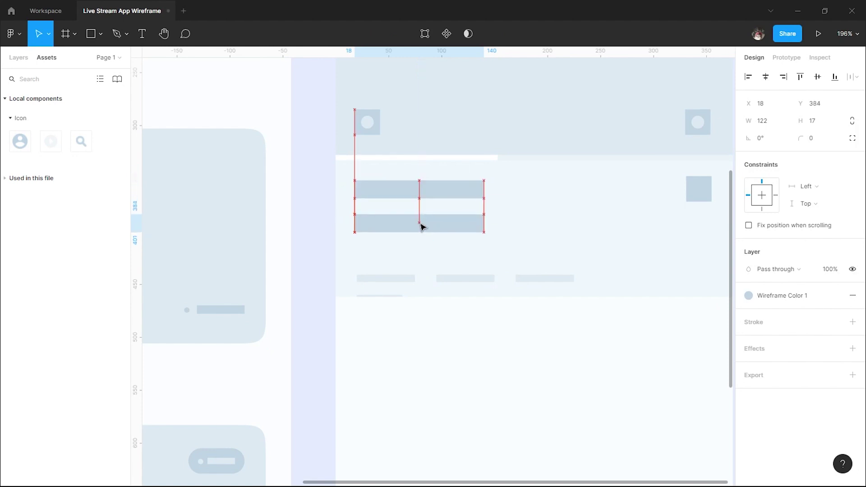
{"action": "left_click_drag", "start_coordinate": [419, 231], "coordinate": [423, 227]}
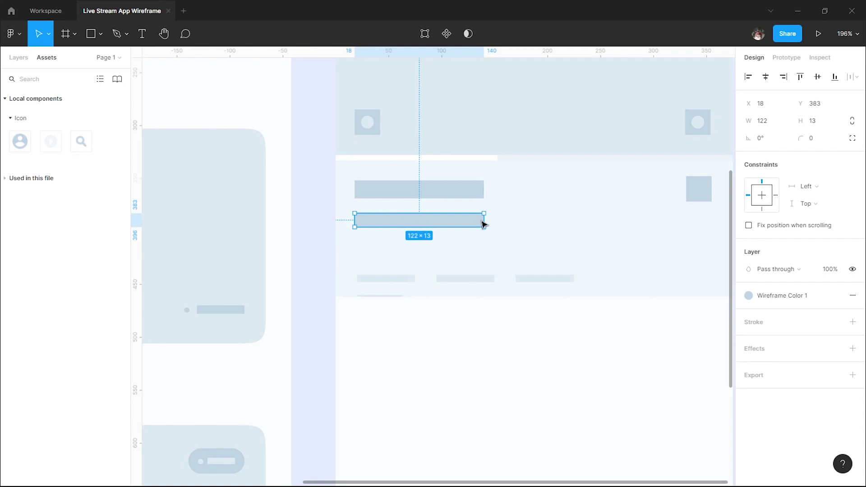
{"action": "scroll", "coordinate": [484, 224], "scroll_direction": "down", "scroll_amount": 5, "text": "ctrl"}
{"action": "left_click", "coordinate": [236, 75]}
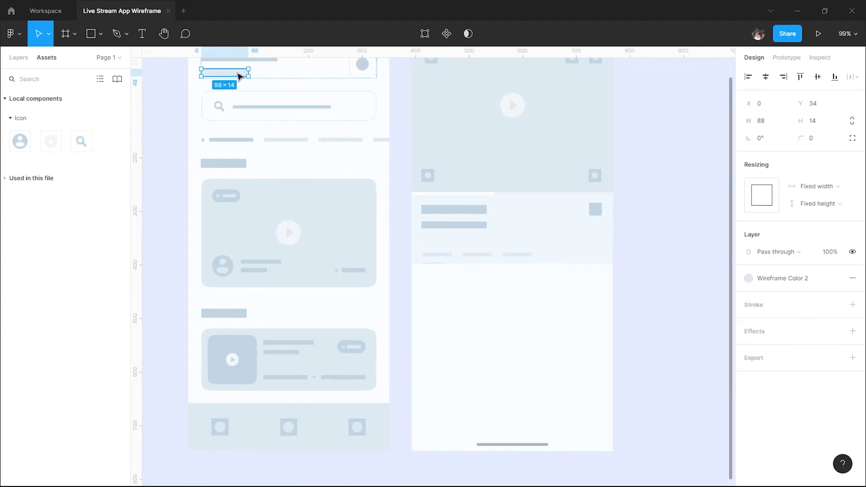
{"action": "left_click", "coordinate": [453, 225]}
{"action": "scroll", "coordinate": [533, 215], "scroll_direction": "up", "scroll_amount": 5, "text": "ctrl"}
{"action": "left_click_drag", "start_coordinate": [468, 237], "coordinate": [409, 238]}
{"action": "left_click", "coordinate": [434, 368]}
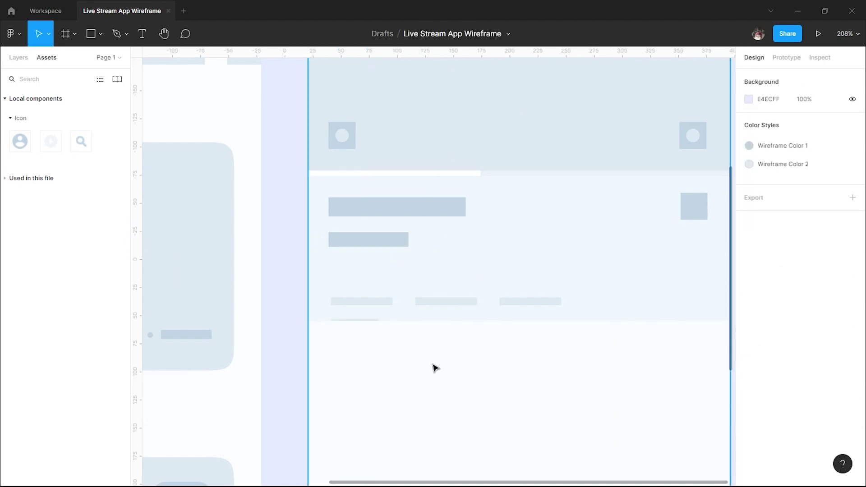
{"action": "scroll", "coordinate": [434, 368], "scroll_direction": "down", "scroll_amount": 1, "text": "ctrl"}
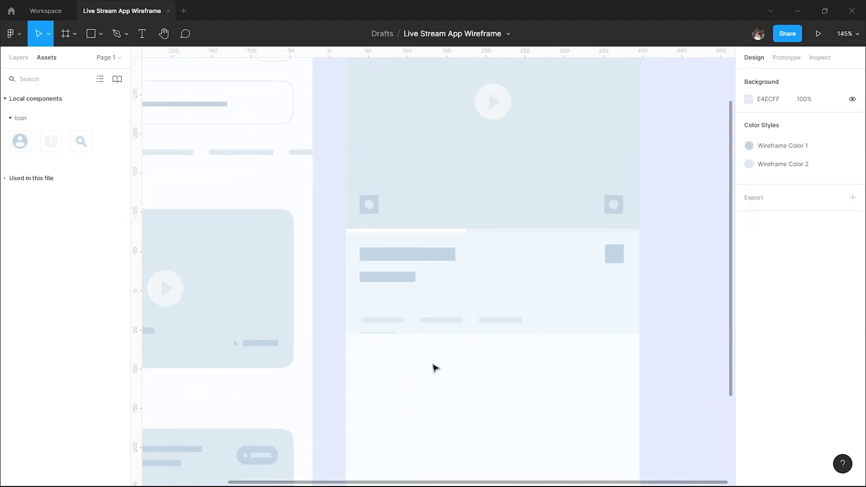
{"action": "scroll", "coordinate": [392, 277], "scroll_direction": "up", "scroll_amount": 3, "text": "ctrl"}
Step: Sketch a small circle and square left of the subtitle bar, then delete the square
{"action": "left_click", "coordinate": [388, 281]}
{"action": "key", "text": "alt"}
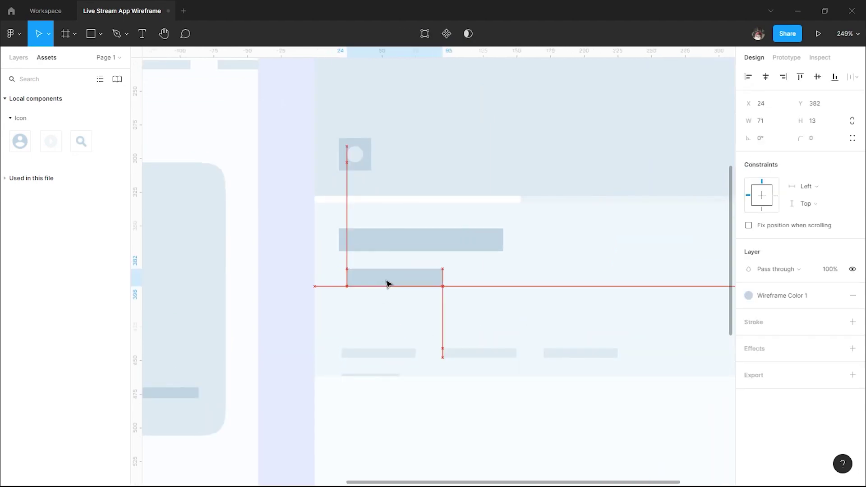
{"action": "key", "text": "o"}
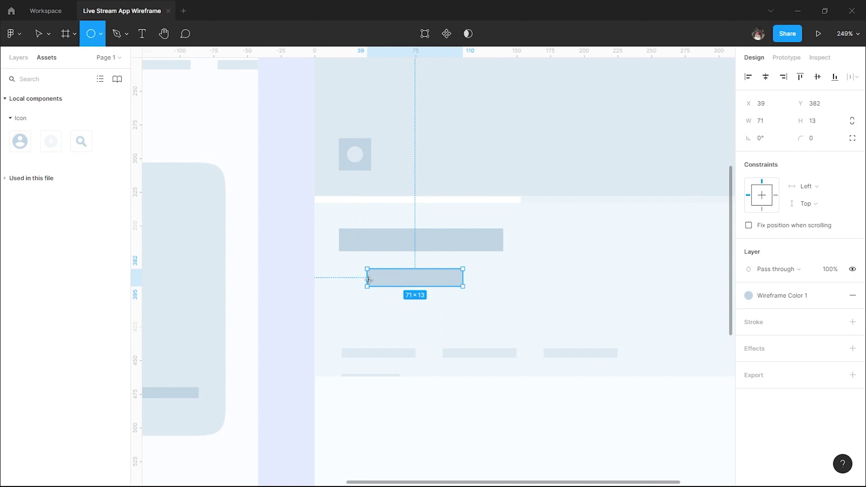
{"action": "left_click_drag", "start_coordinate": [346, 276], "coordinate": [355, 285]}
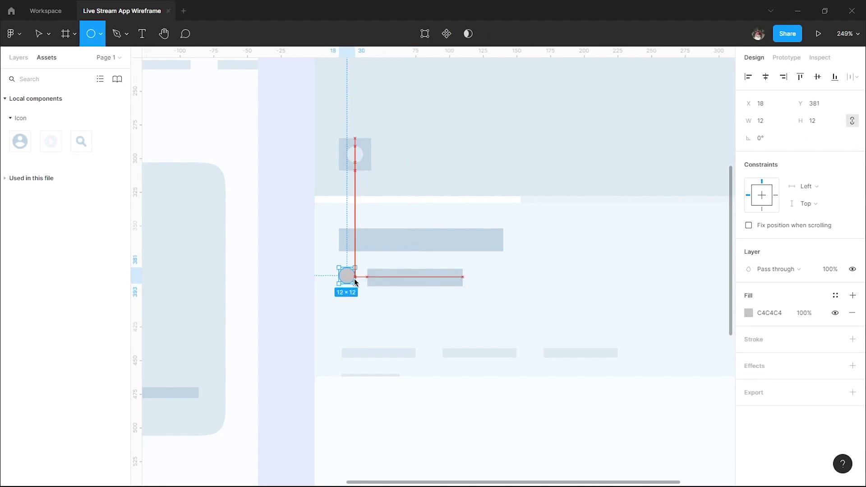
{"action": "left_click", "coordinate": [301, 309]}
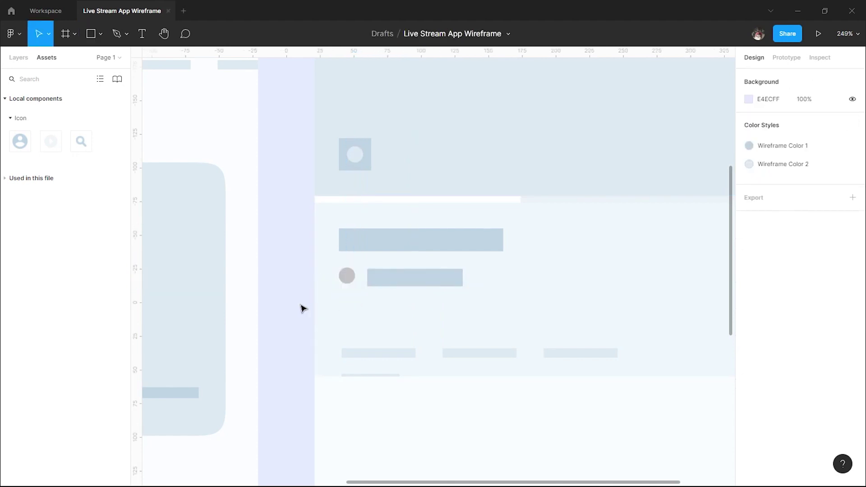
{"action": "key", "text": "r"}
{"action": "mouse_move", "coordinate": [338, 266]}
{"action": "left_mouse_down"}
{"action": "mouse_move", "coordinate": [361, 289]}
{"action": "mouse_move", "coordinate": [345, 282]}
{"action": "left_mouse_up"}
{"action": "key", "text": "Escape"}
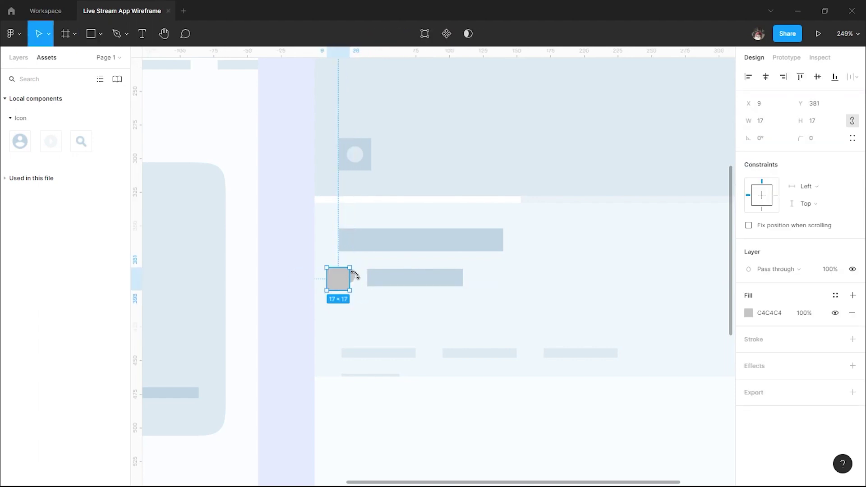
{"action": "scroll", "coordinate": [352, 275], "scroll_direction": "up", "scroll_amount": 3}
{"action": "key", "text": "Delete"}
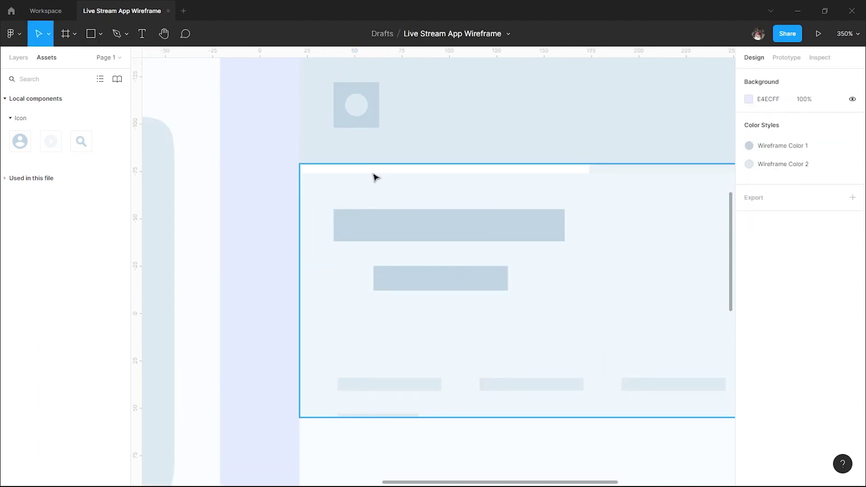
Step: Copy the top icon beside the subtitle bar, size it 18×18, centre its circle and group it
{"action": "left_click", "coordinate": [372, 117]}
{"action": "left_click_drag", "start_coordinate": [372, 118], "coordinate": [360, 290]}
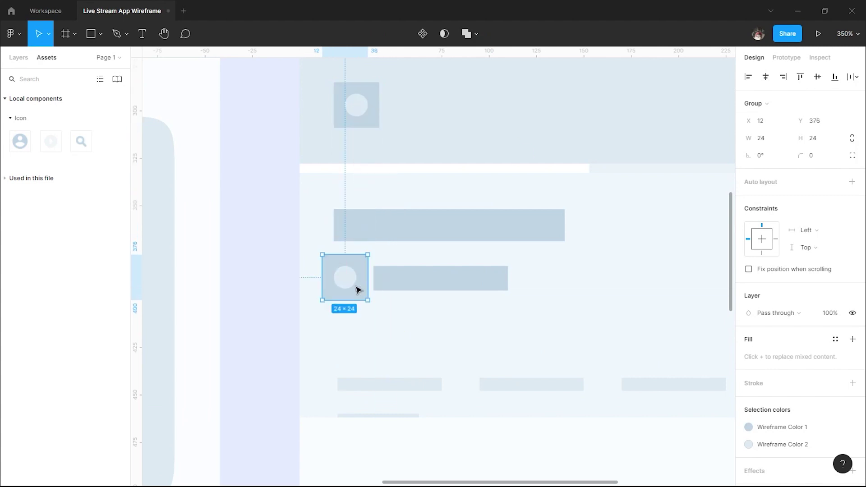
{"action": "double_click", "coordinate": [359, 289]}
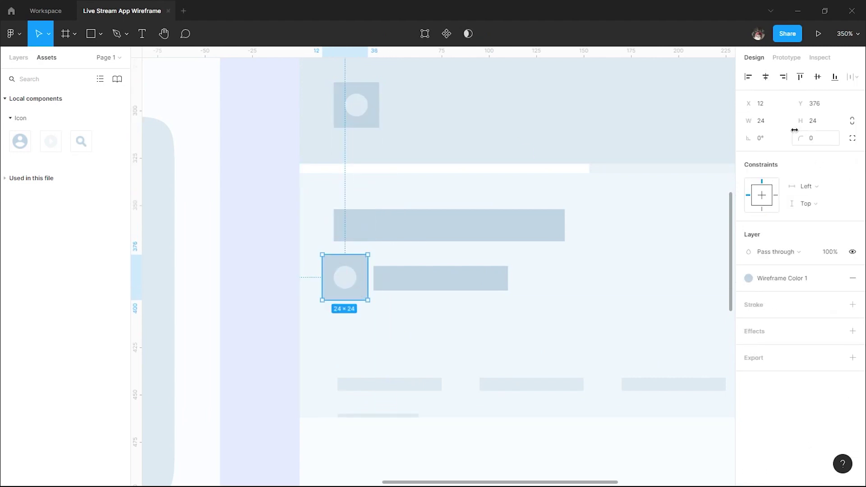
{"action": "type", "text": "18"}
{"action": "key", "text": "Tab"}
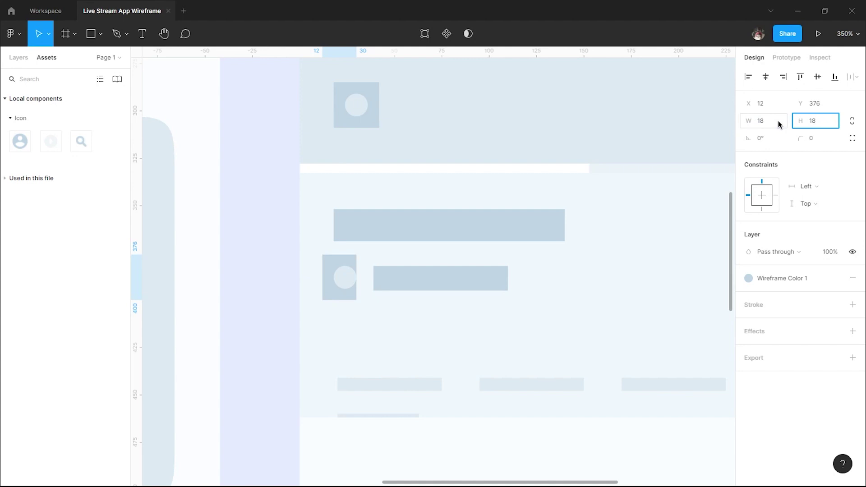
{"action": "left_click", "coordinate": [389, 325]}
{"action": "scroll", "coordinate": [329, 269], "scroll_direction": "up", "scroll_amount": 5}
{"action": "double_click", "coordinate": [329, 267]}
{"action": "left_click_drag", "start_coordinate": [336, 271], "coordinate": [326, 261]}
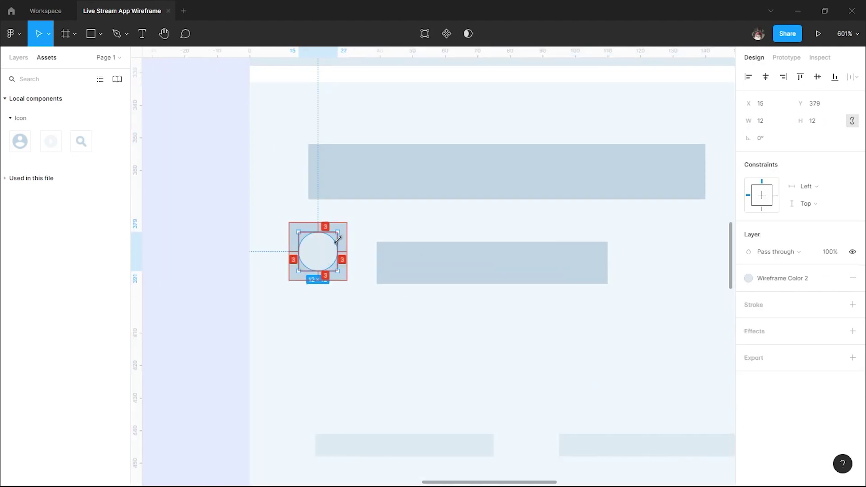
{"action": "key", "text": "ctrl+g"}
{"action": "left_click_drag", "start_coordinate": [345, 264], "coordinate": [366, 281]}
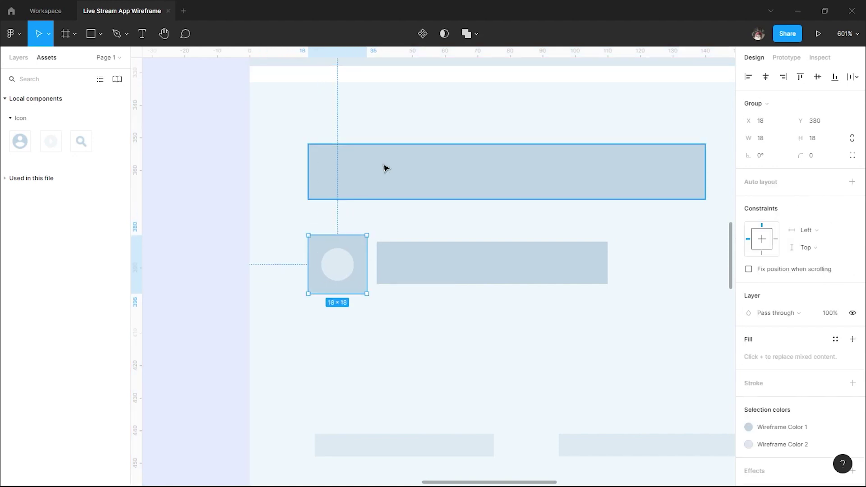
Step: Nudge the subtitle bar right to x 45, y 384 to widen the gap from the icon
{"action": "scroll", "coordinate": [385, 168], "scroll_direction": "down", "scroll_amount": 5, "text": "ctrl"}
{"action": "scroll", "coordinate": [427, 218], "scroll_direction": "up", "scroll_amount": 1}
{"action": "left_click", "coordinate": [450, 244]}
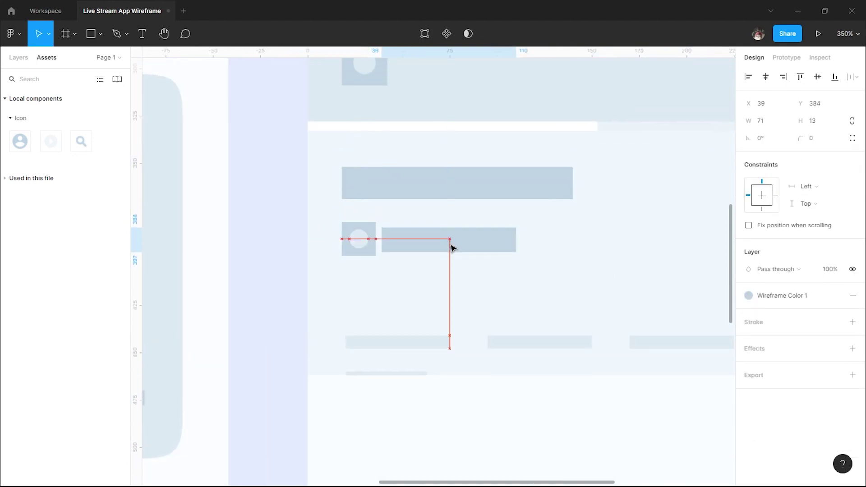
{"action": "key", "text": "Right"}
{"action": "key", "text": "Right"}
{"action": "key", "text": "Right"}
{"action": "key", "text": "Right"}
{"action": "key", "text": "Right"}
{"action": "key", "text": "Right"}
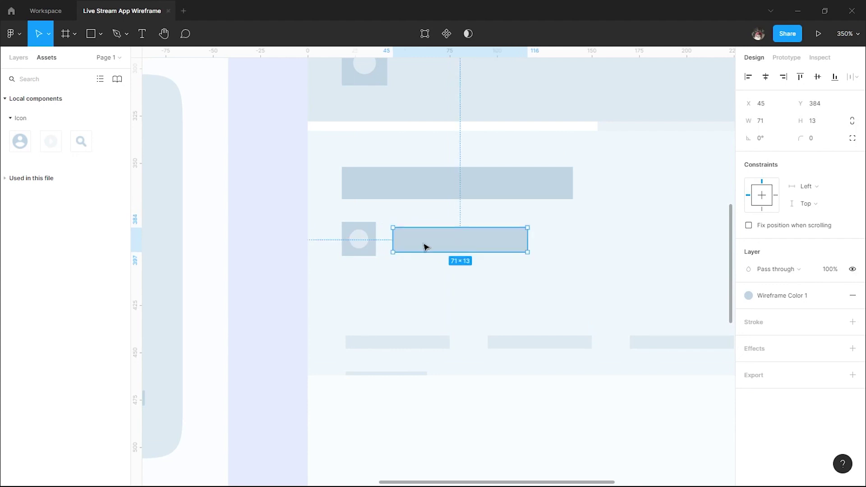
{"action": "left_click", "coordinate": [381, 244], "text": "shift"}
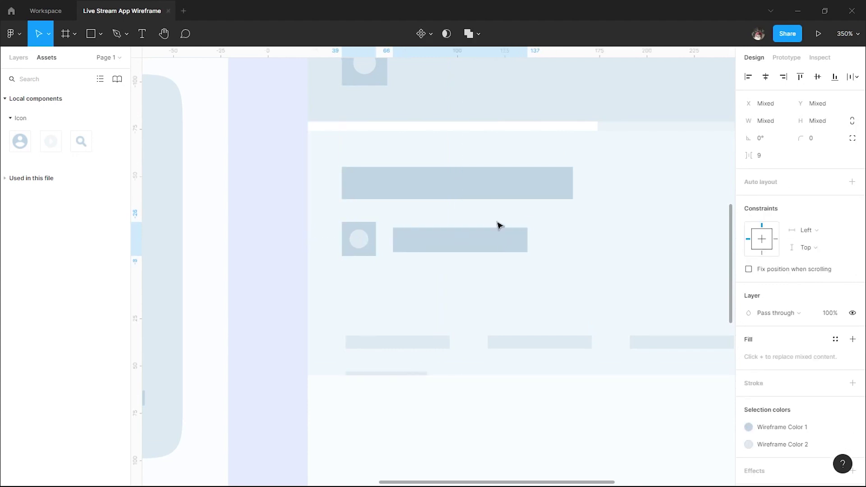
{"action": "left_click", "coordinate": [287, 232]}
{"action": "scroll", "coordinate": [288, 232], "scroll_direction": "down", "scroll_amount": 3, "text": "ctrl"}
{"action": "scroll", "coordinate": [289, 232], "scroll_direction": "down", "scroll_amount": 2, "text": "ctrl"}
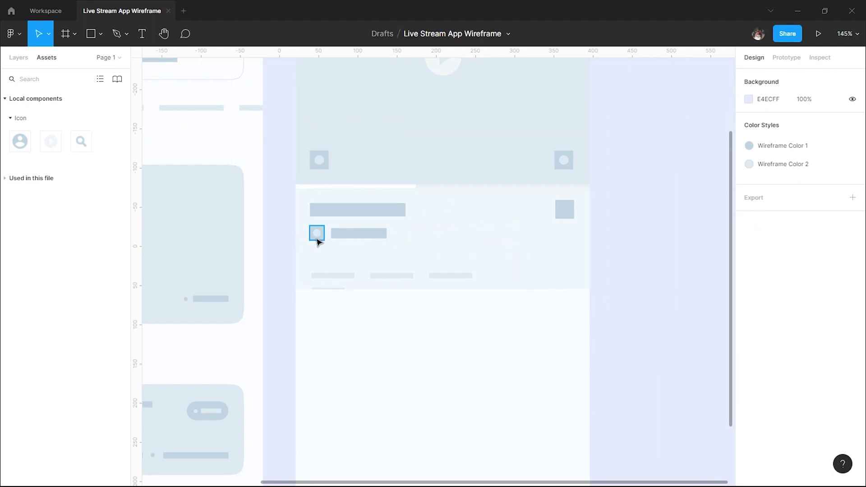
Step: Thin the subtitle bar to height 8 and nudge it right of the icon
{"action": "scroll", "coordinate": [318, 242], "scroll_direction": "up", "scroll_amount": 3, "text": "ctrl"}
{"action": "left_click", "coordinate": [377, 241]}
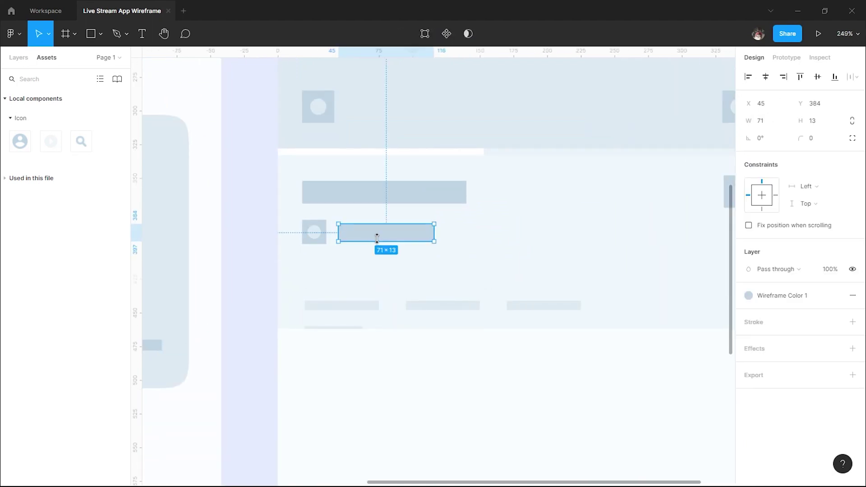
{"action": "left_click_drag", "start_coordinate": [377, 239], "coordinate": [377, 233]}
{"action": "left_click", "coordinate": [818, 121]}
{"action": "type", "text": "8"}
{"action": "left_click", "coordinate": [397, 230]}
{"action": "left_click_drag", "start_coordinate": [391, 232], "coordinate": [391, 234]}
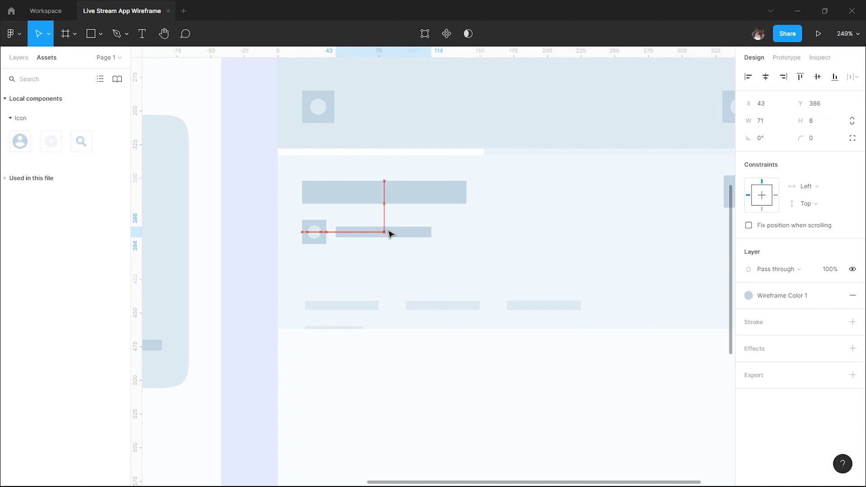
{"action": "key", "text": "Right"}
{"action": "key", "text": "Right"}
{"action": "key", "text": "Right"}
{"action": "left_click", "coordinate": [325, 224], "text": "shift"}
{"action": "scroll", "coordinate": [325, 225], "scroll_direction": "down", "scroll_amount": 3, "text": "ctrl"}
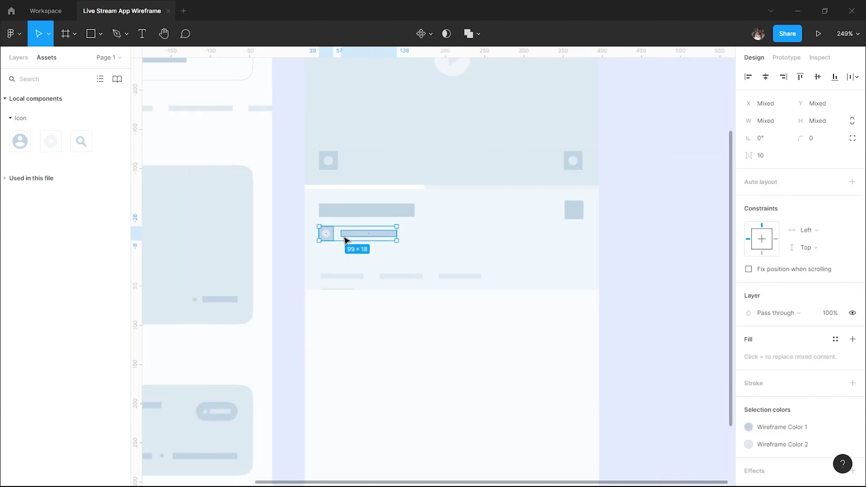
{"action": "left_click", "coordinate": [303, 304]}
Step: Replace the square icon with a 6×6 ellipse dot beside the bar
{"action": "mouse_move", "coordinate": [303, 303]}
{"action": "left_mouse_down"}
{"action": "mouse_move", "coordinate": [383, 286]}
{"action": "mouse_move", "coordinate": [370, 298]}
{"action": "left_mouse_up"}
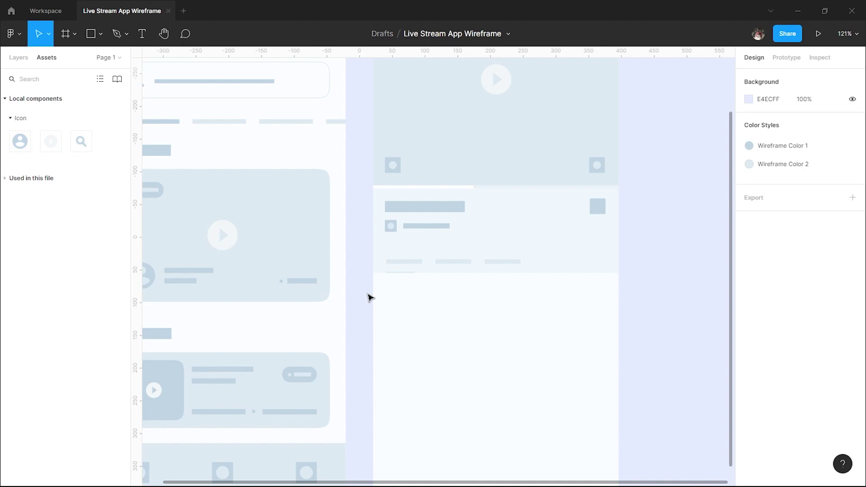
{"action": "scroll", "coordinate": [409, 229], "scroll_direction": "up", "scroll_amount": 3, "text": "ctrl"}
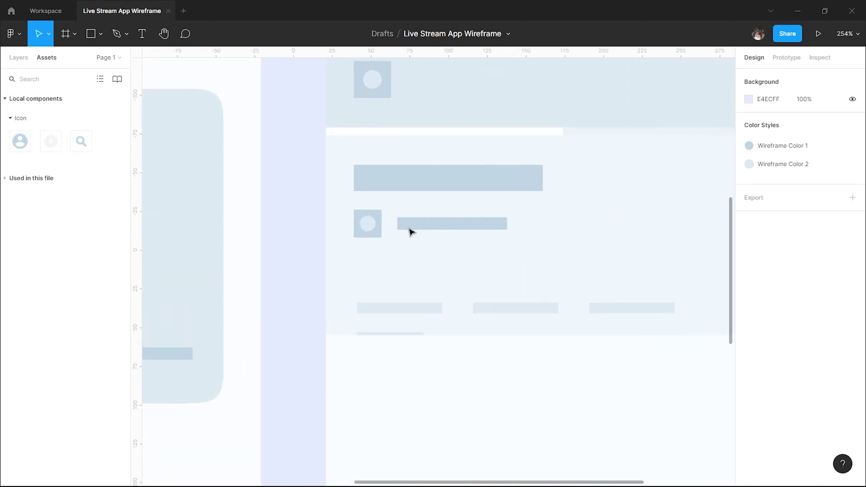
{"action": "scroll", "coordinate": [408, 230], "scroll_direction": "up", "scroll_amount": 3, "text": "ctrl"}
{"action": "left_click", "coordinate": [360, 210]}
{"action": "key", "text": "Delete"}
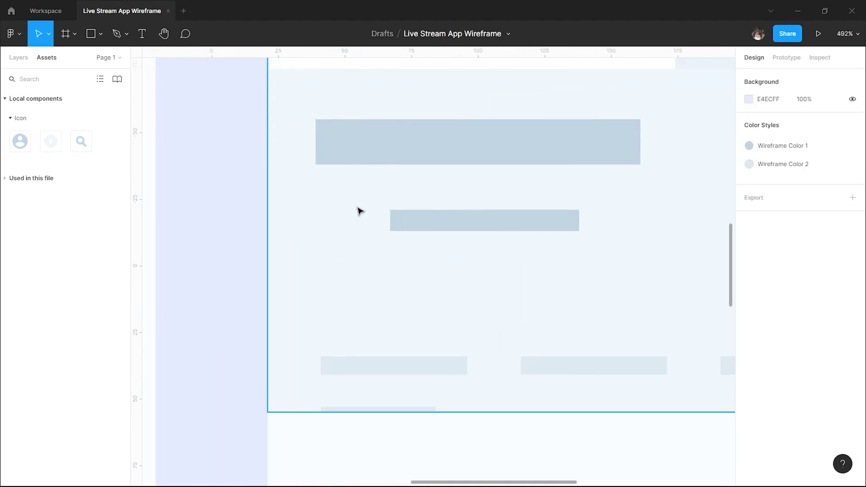
{"action": "key", "text": "o"}
{"action": "left_click_drag", "start_coordinate": [345, 213], "coordinate": [355, 223]}
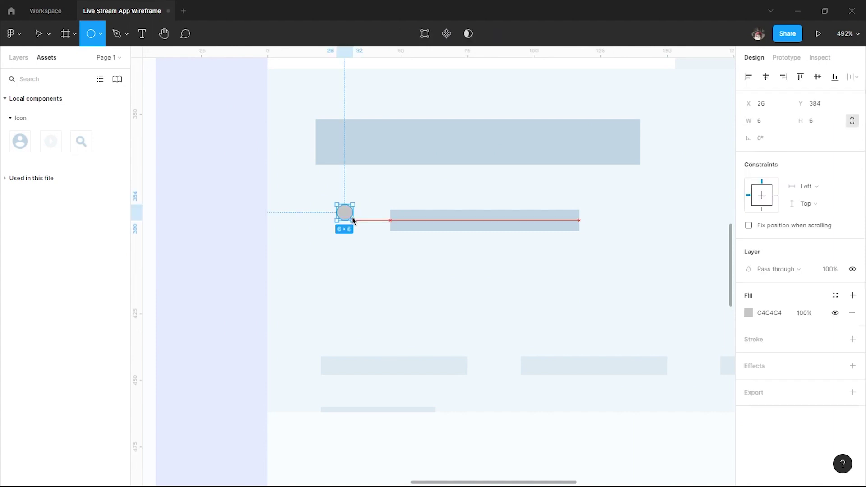
{"action": "key", "text": "v"}
{"action": "left_click_drag", "start_coordinate": [345, 216], "coordinate": [365, 225]}
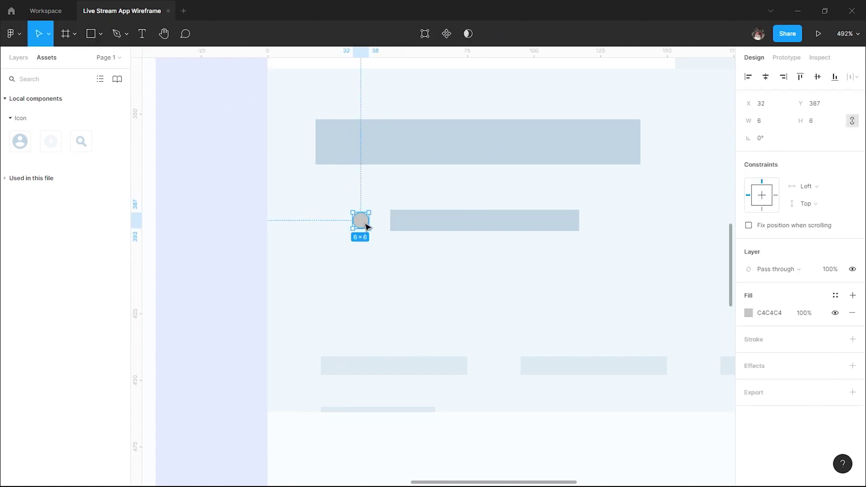
Step: Fill the dot with Wireframe Color 1 and move dot and bar under the title
{"action": "left_click", "coordinate": [421, 226]}
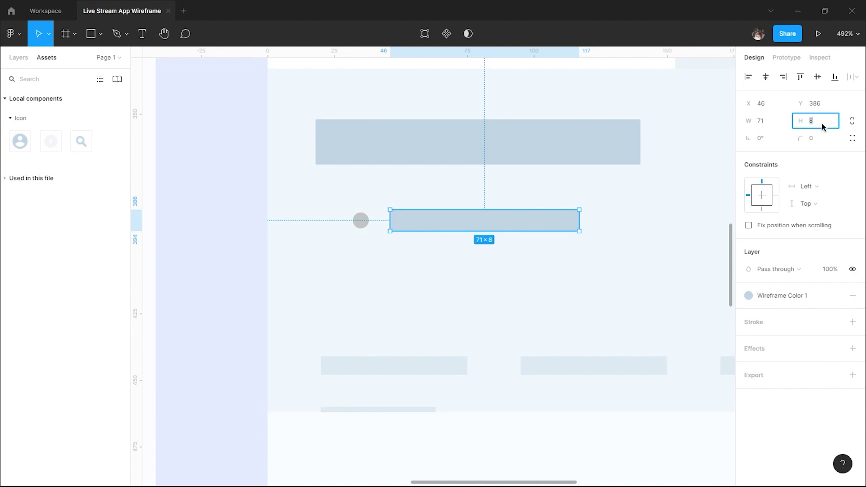
{"action": "left_click", "coordinate": [366, 224]}
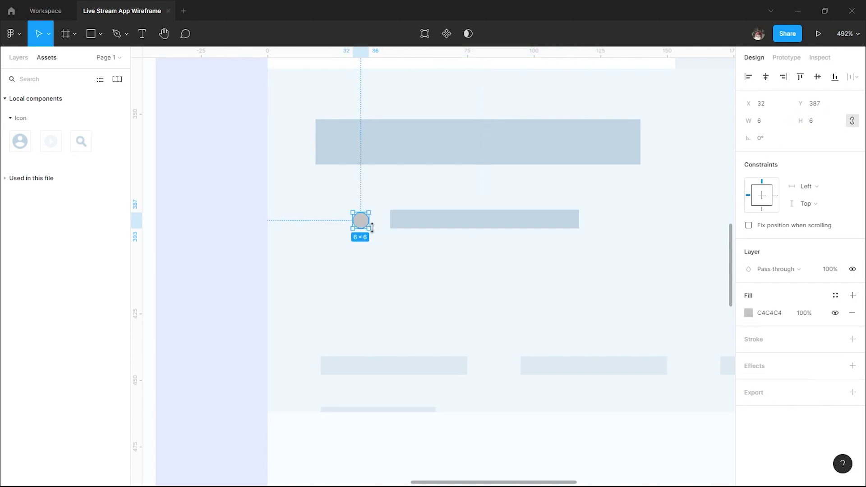
{"action": "left_click", "coordinate": [836, 296]}
{"action": "left_click", "coordinate": [758, 359]}
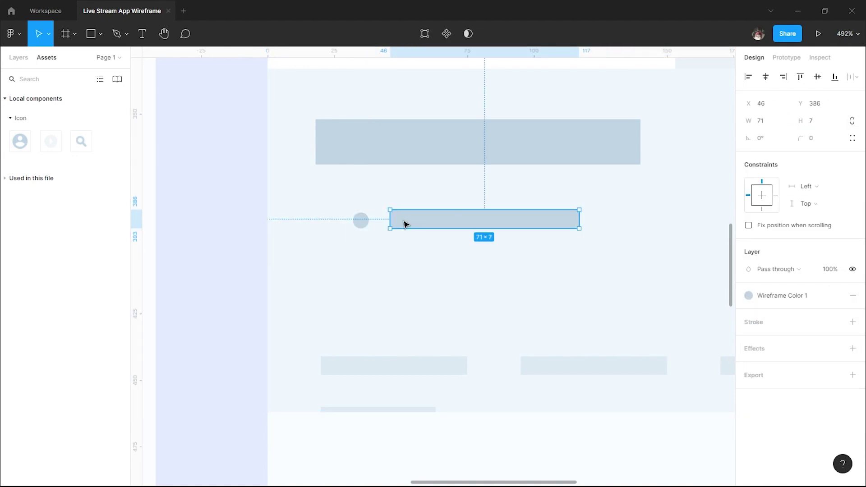
{"action": "left_click", "coordinate": [361, 220], "text": "shift"}
{"action": "mouse_move", "coordinate": [398, 222]}
{"action": "left_mouse_down"}
{"action": "mouse_move", "coordinate": [382, 224]}
{"action": "mouse_move", "coordinate": [377, 214]}
{"action": "left_mouse_up"}
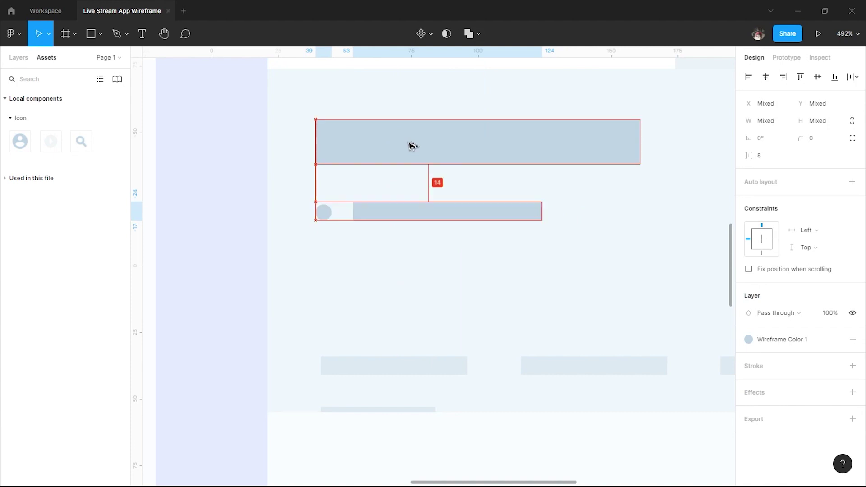
{"action": "scroll", "coordinate": [411, 145], "scroll_direction": "down", "scroll_amount": 10, "text": "ctrl"}
{"action": "left_click", "coordinate": [421, 248]}
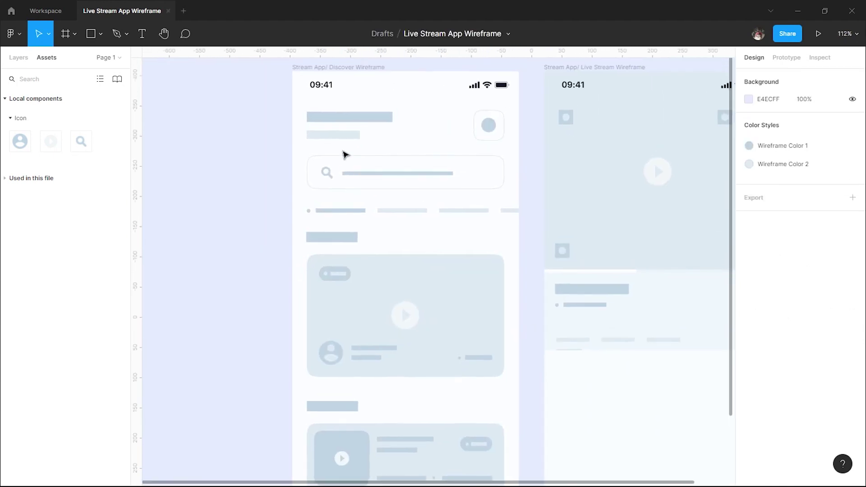
Step: Check the size of the Discover wireframe's header title rectangle
{"action": "left_click", "coordinate": [344, 136]}
{"action": "double_click", "coordinate": [350, 133]}
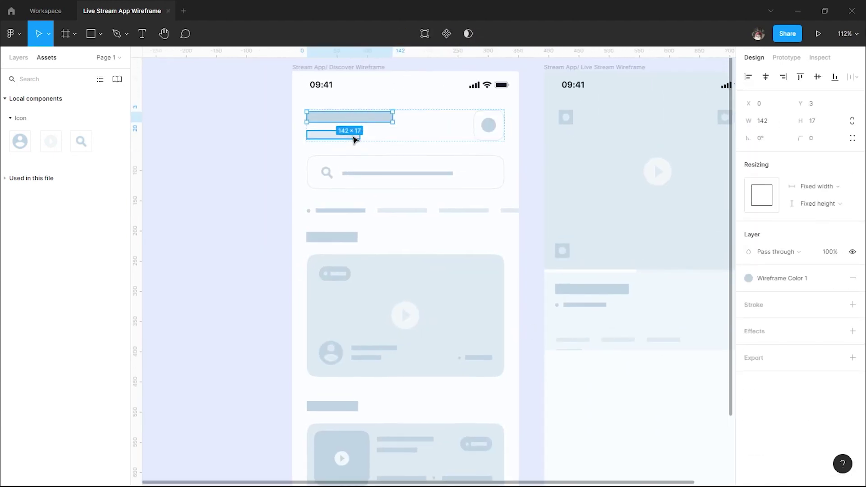
{"action": "left_click", "coordinate": [566, 299]}
{"action": "scroll", "coordinate": [567, 300], "scroll_direction": "down", "scroll_amount": 3}
{"action": "scroll", "coordinate": [338, 202], "scroll_direction": "right", "scroll_amount": 6}
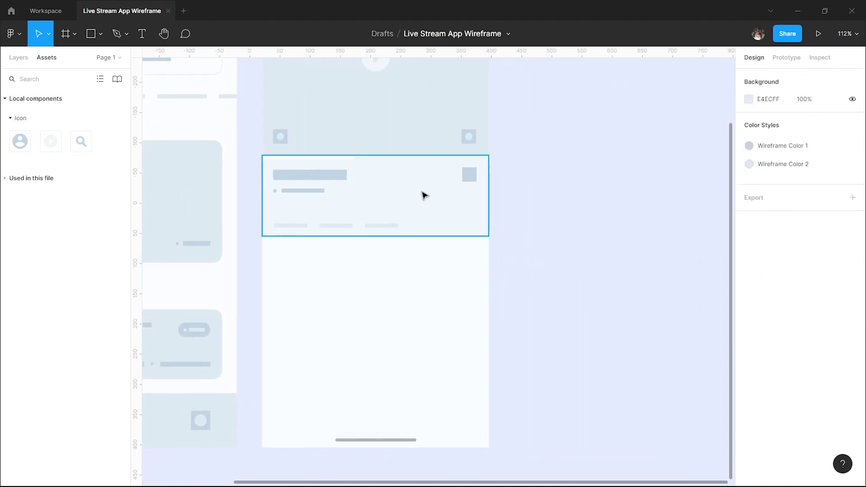
{"action": "scroll", "coordinate": [464, 172], "scroll_direction": "up", "scroll_amount": 5, "text": "ctrl"}
Step: Fill the live stream card's top-right icon circle with Wireframe Color 2
{"action": "double_click", "coordinate": [478, 186]}
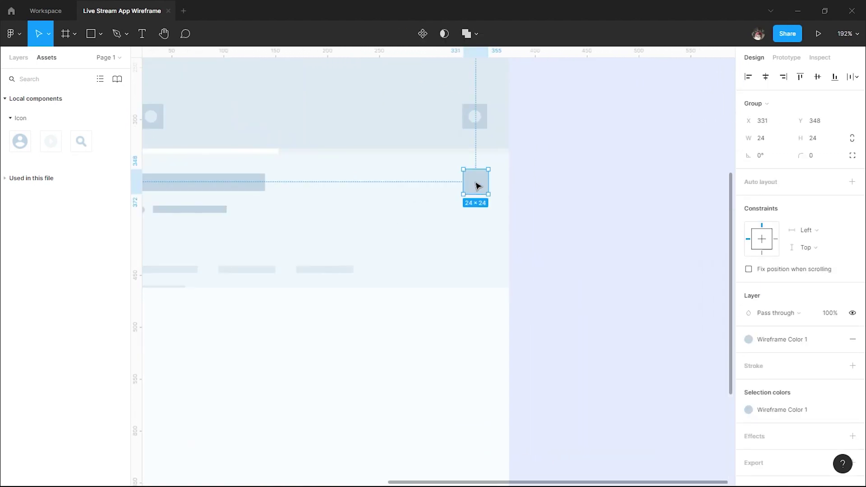
{"action": "left_click", "coordinate": [834, 280]}
{"action": "left_click", "coordinate": [573, 278]}
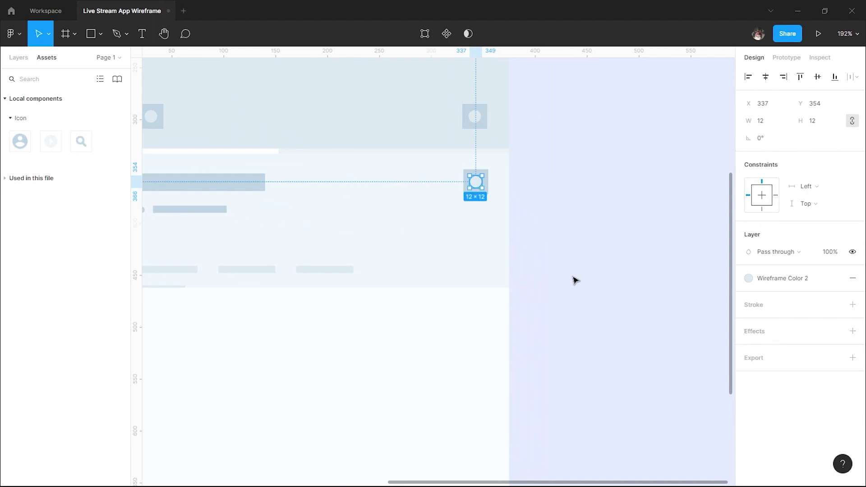
{"action": "scroll", "coordinate": [573, 278], "scroll_direction": "down", "scroll_amount": 3, "text": "ctrl"}
{"action": "scroll", "coordinate": [485, 253], "scroll_direction": "down", "scroll_amount": 2}
{"action": "scroll", "coordinate": [485, 260], "scroll_direction": "down", "scroll_amount": 1}
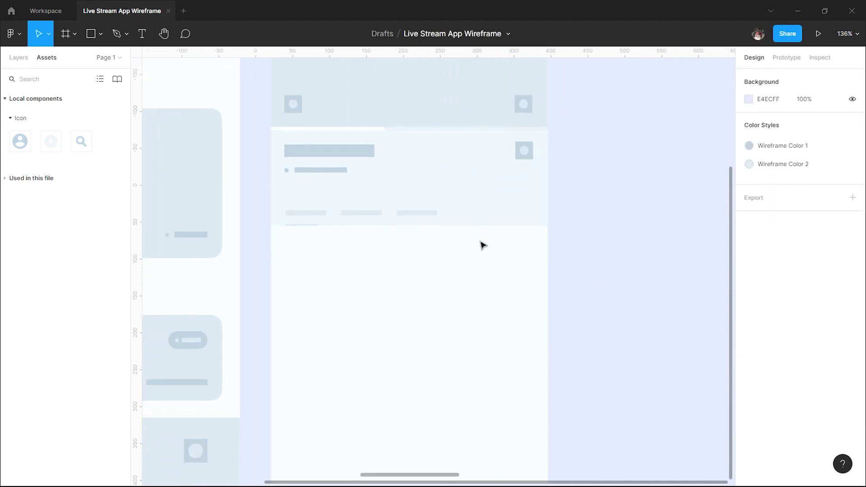
{"action": "scroll", "coordinate": [479, 246], "scroll_direction": "down", "scroll_amount": 3}
Step: Duplicate the title bar below it as a text line filled with Wireframe Color 2
{"action": "mouse_move", "coordinate": [329, 107]}
{"action": "left_mouse_down", "text": "alt"}
{"action": "mouse_move", "coordinate": [427, 232]}
{"action": "mouse_move", "coordinate": [465, 206]}
{"action": "left_mouse_up", "text": "alt"}
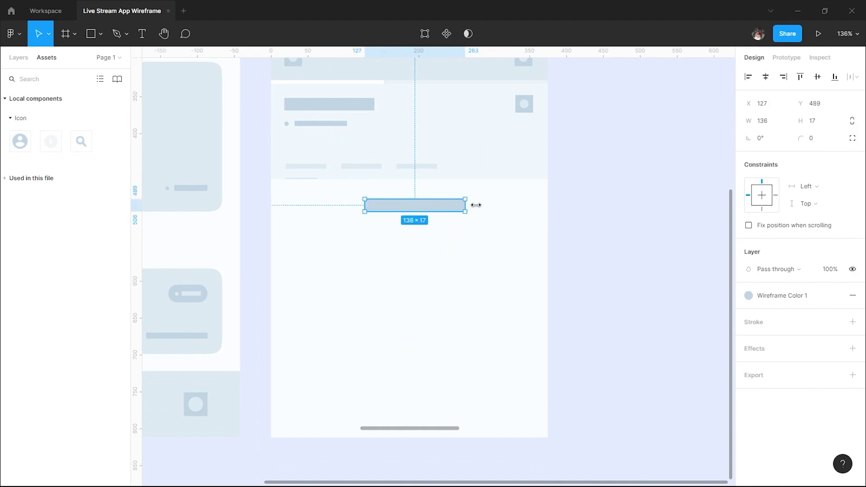
{"action": "left_click", "coordinate": [438, 247]}
{"action": "mouse_move", "coordinate": [420, 209]}
{"action": "left_mouse_down"}
{"action": "mouse_move", "coordinate": [415, 245]}
{"action": "mouse_move", "coordinate": [411, 236]}
{"action": "left_mouse_up"}
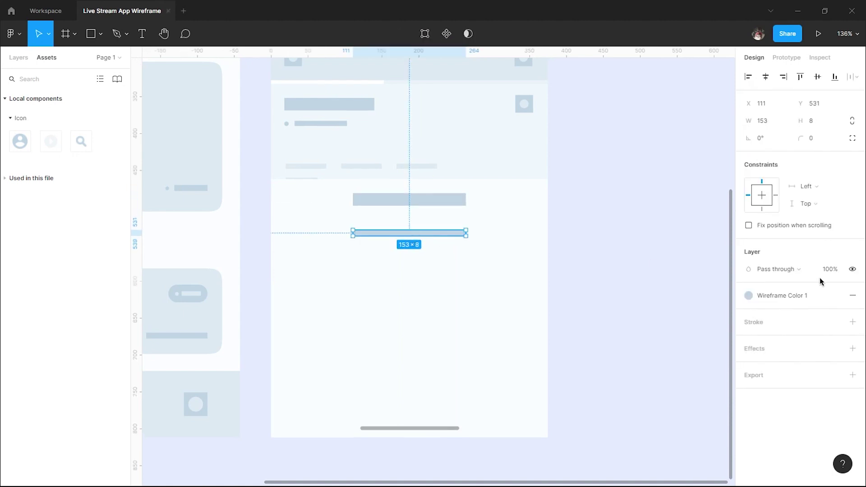
{"action": "left_click", "coordinate": [838, 295]}
{"action": "left_click", "coordinate": [773, 360]}
{"action": "mouse_move", "coordinate": [415, 236]}
{"action": "left_mouse_down"}
{"action": "mouse_move", "coordinate": [539, 225]}
{"action": "mouse_move", "coordinate": [467, 232]}
{"action": "mouse_move", "coordinate": [463, 220]}
{"action": "mouse_move", "coordinate": [446, 238]}
{"action": "mouse_move", "coordinate": [441, 226]}
{"action": "left_mouse_up"}
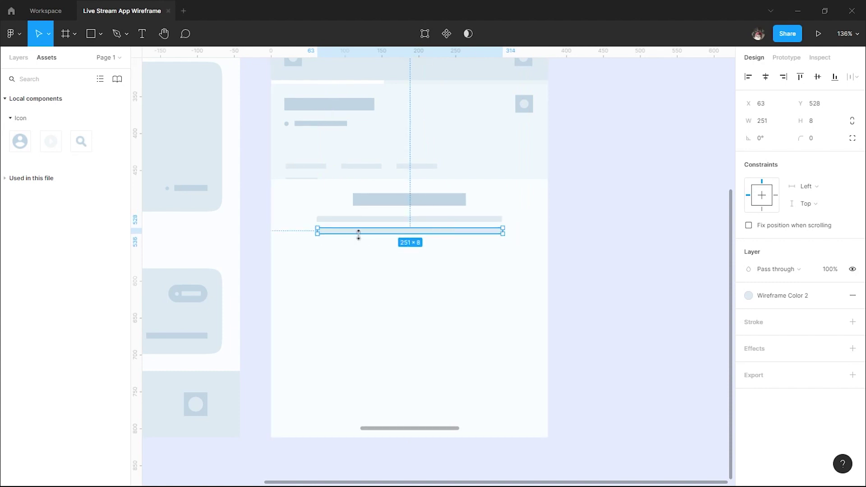
Step: Narrow the second line and add a third line below, 111 wide
{"action": "scroll", "coordinate": [358, 246], "scroll_direction": "up", "scroll_amount": 3}
{"action": "mouse_move", "coordinate": [290, 223]}
{"action": "left_mouse_down"}
{"action": "mouse_move", "coordinate": [430, 227]}
{"action": "mouse_move", "coordinate": [379, 221]}
{"action": "left_mouse_up"}
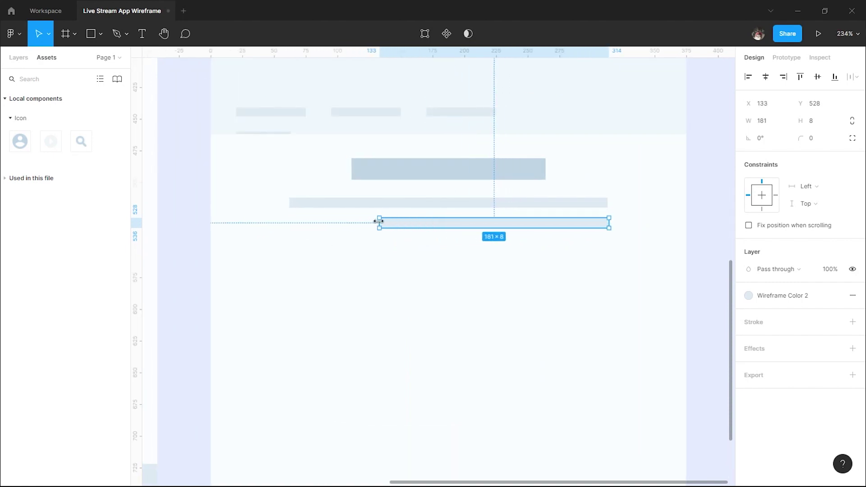
{"action": "mouse_move", "coordinate": [484, 230]}
{"action": "left_mouse_down"}
{"action": "mouse_move", "coordinate": [469, 265]}
{"action": "mouse_move", "coordinate": [469, 248]}
{"action": "left_mouse_up"}
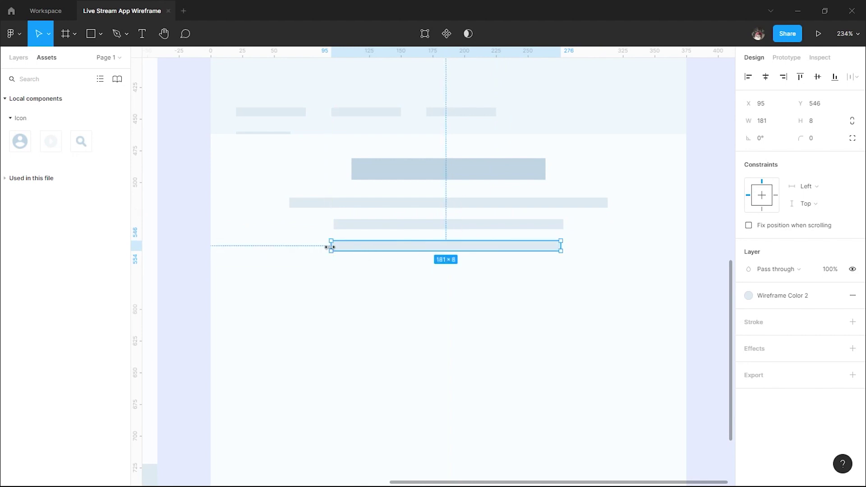
{"action": "left_click_drag", "start_coordinate": [330, 247], "coordinate": [386, 247]}
{"action": "left_click_drag", "start_coordinate": [562, 247], "coordinate": [528, 250]}
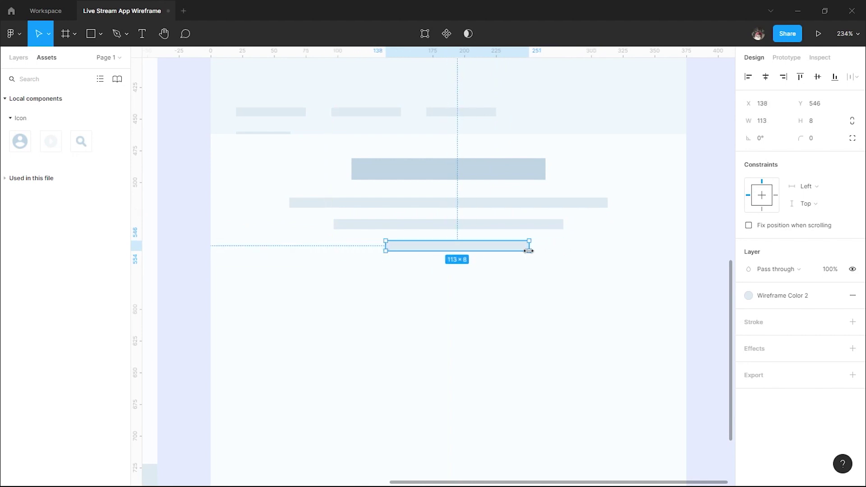
Step: Centre-align the three text lines and confirm the block sits 23 px below the header
{"action": "left_click", "coordinate": [495, 226], "text": "shift"}
{"action": "left_click", "coordinate": [518, 203], "text": "shift"}
{"action": "left_click", "coordinate": [817, 77]}
{"action": "key", "text": "ctrl+z"}
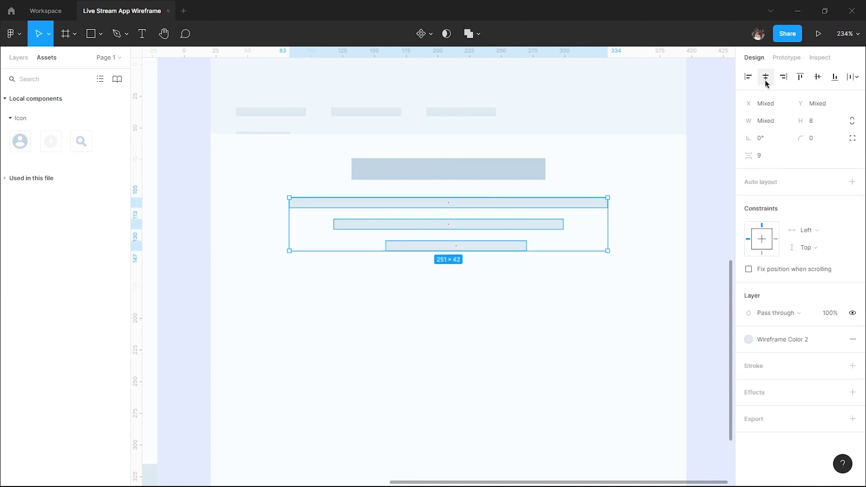
{"action": "key", "text": "alt"}
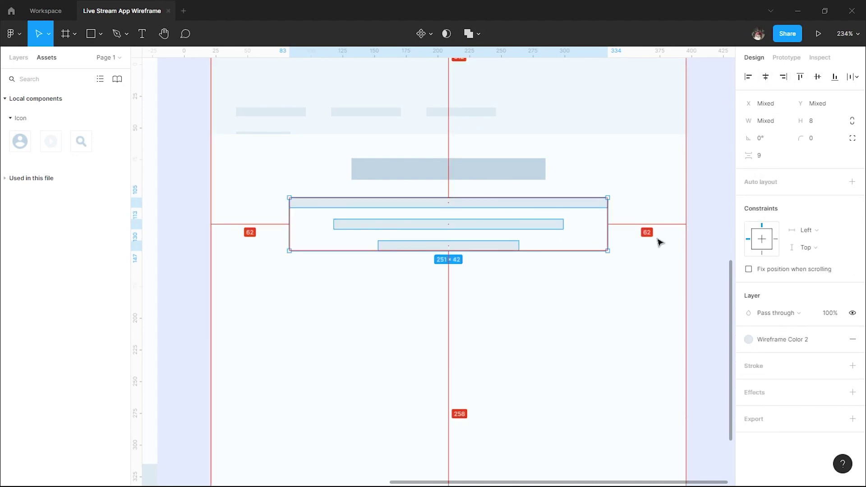
{"action": "left_click", "coordinate": [494, 177], "text": "shift"}
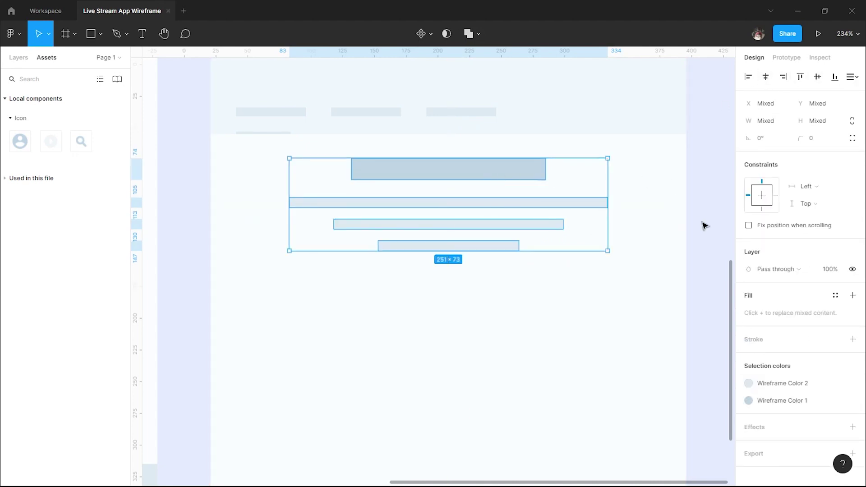
{"action": "left_click", "coordinate": [523, 177]}
{"action": "left_click", "coordinate": [621, 175]}
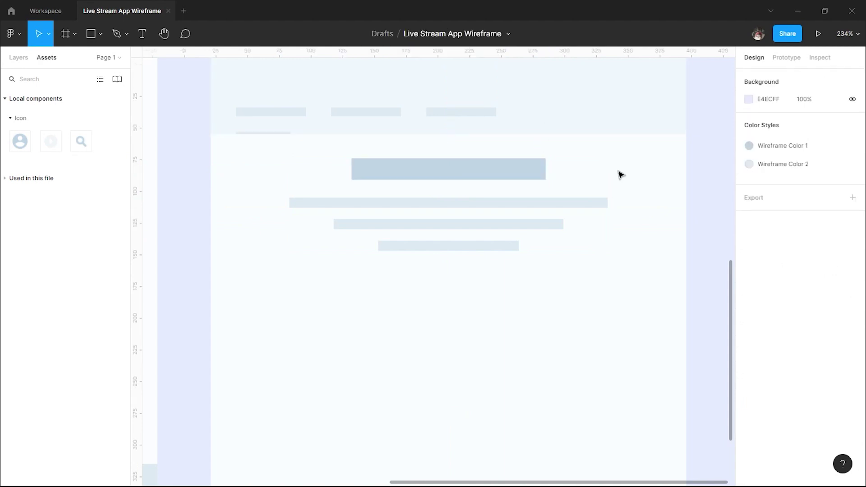
{"action": "left_click_drag", "start_coordinate": [622, 175], "coordinate": [420, 294]}
{"action": "key", "text": "alt"}
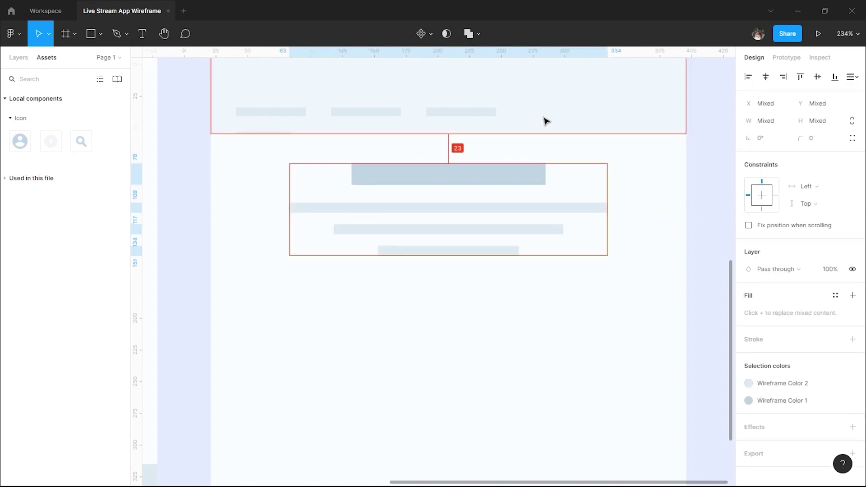
Step: Draw a grey square placeholder below the text lines, entering 100 for width and height
{"action": "key", "text": "Escape"}
{"action": "scroll", "coordinate": [586, 180], "scroll_direction": "down", "scroll_amount": 3}
{"action": "scroll", "coordinate": [659, 217], "scroll_direction": "down", "scroll_amount": 3}
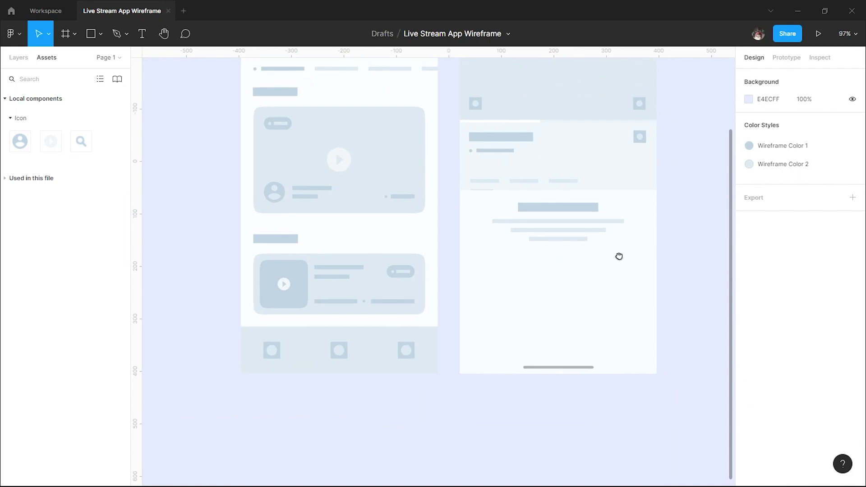
{"action": "left_click_drag", "start_coordinate": [619, 257], "coordinate": [464, 253]}
{"action": "key", "text": "r"}
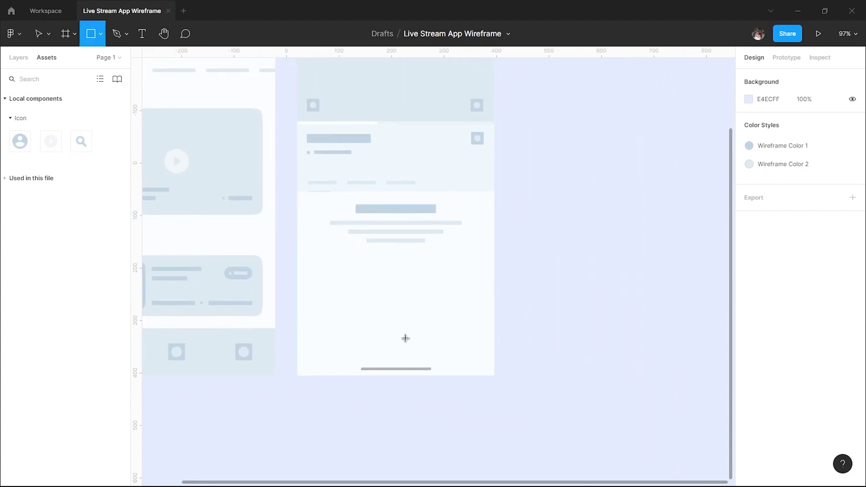
{"action": "left_click_drag", "start_coordinate": [369, 264], "coordinate": [432, 320]}
{"action": "left_click", "coordinate": [774, 119]}
{"action": "type", "text": "100"}
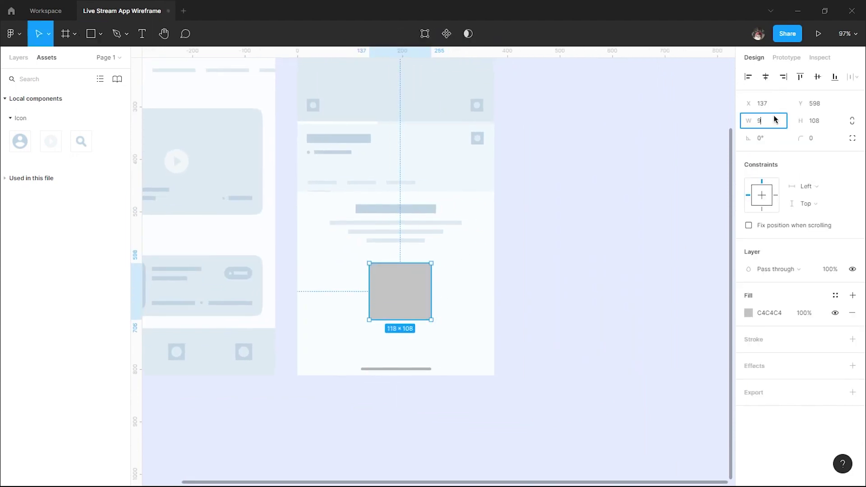
{"action": "key", "text": "Tab"}
{"action": "type", "text": "100"}
{"action": "key", "text": "Return"}
{"action": "left_click", "coordinate": [460, 296]}
{"action": "scroll", "coordinate": [460, 296], "scroll_direction": "up", "scroll_amount": 2}
Step: Centre the grey square horizontally, 24 px below the text lines
{"action": "left_click_drag", "start_coordinate": [398, 298], "coordinate": [396, 295]}
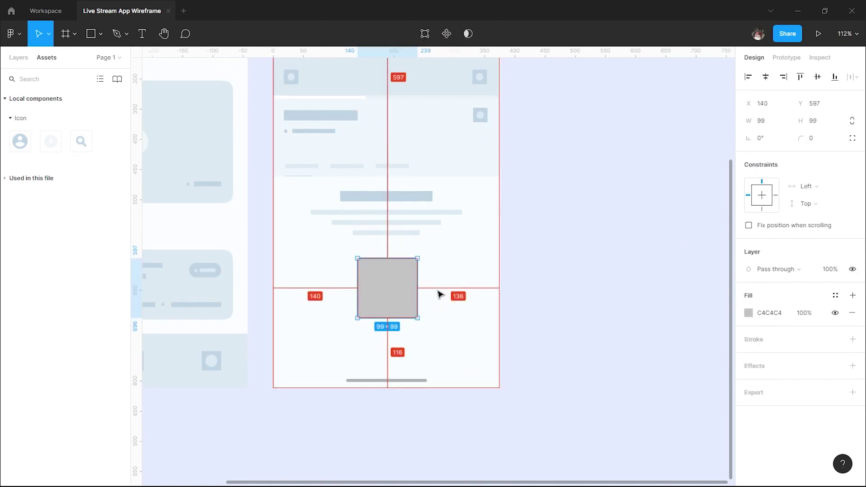
{"action": "left_click_drag", "start_coordinate": [397, 295], "coordinate": [396, 294]}
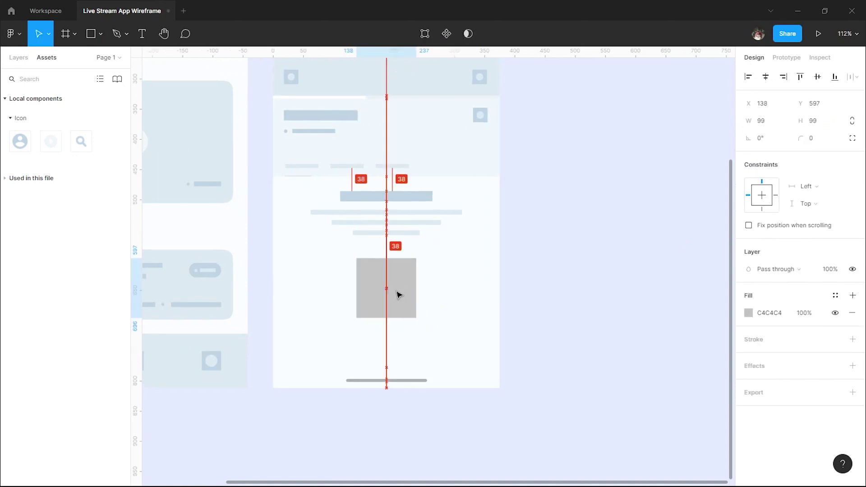
{"action": "left_click", "coordinate": [537, 264]}
{"action": "scroll", "coordinate": [543, 255], "scroll_direction": "left", "scroll_amount": 3}
{"action": "scroll", "coordinate": [544, 255], "scroll_direction": "down", "scroll_amount": 1}
{"action": "left_click_drag", "start_coordinate": [452, 279], "coordinate": [453, 270]}
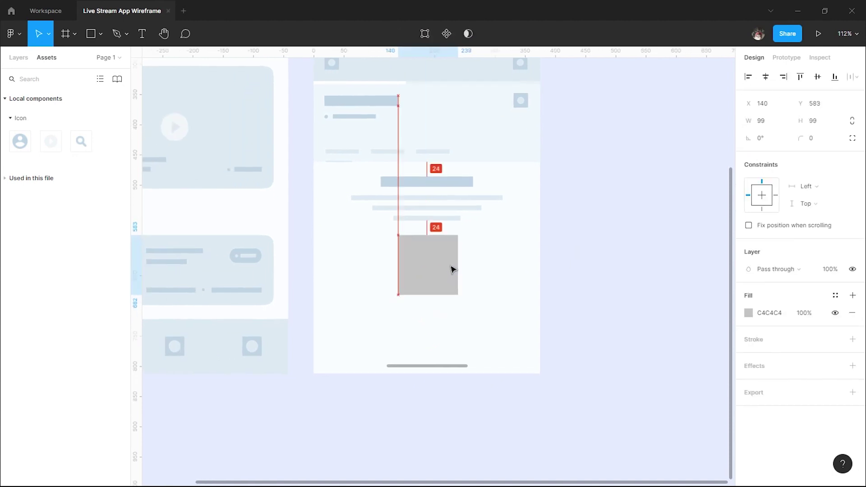
{"action": "key", "text": "alt"}
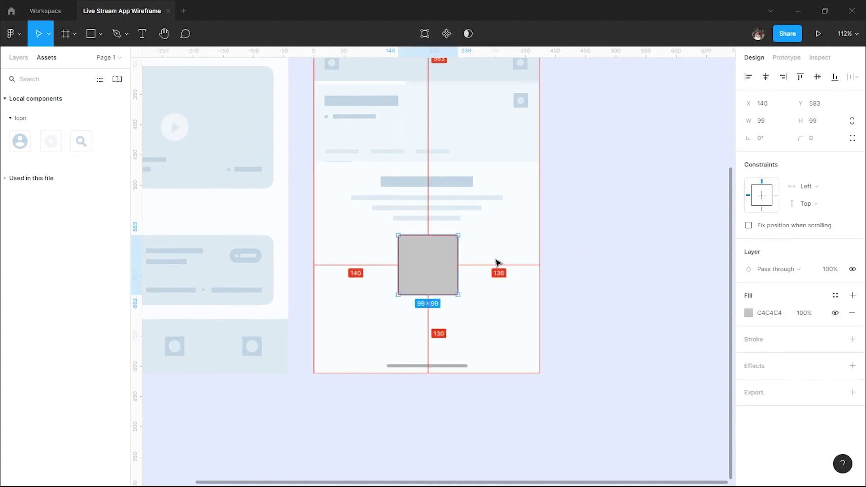
{"action": "key", "text": "Left"}
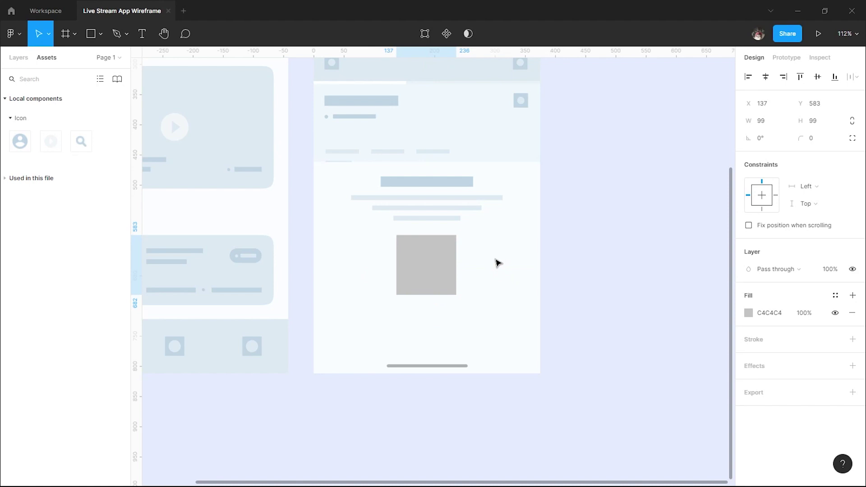
{"action": "key", "text": "alt"}
{"action": "key", "text": "Right"}
{"action": "left_click", "coordinate": [489, 265]}
Step: Draw a 303×56 bar with 15 corner radius near the panel bottom, centred horizontally
{"action": "key", "text": "r"}
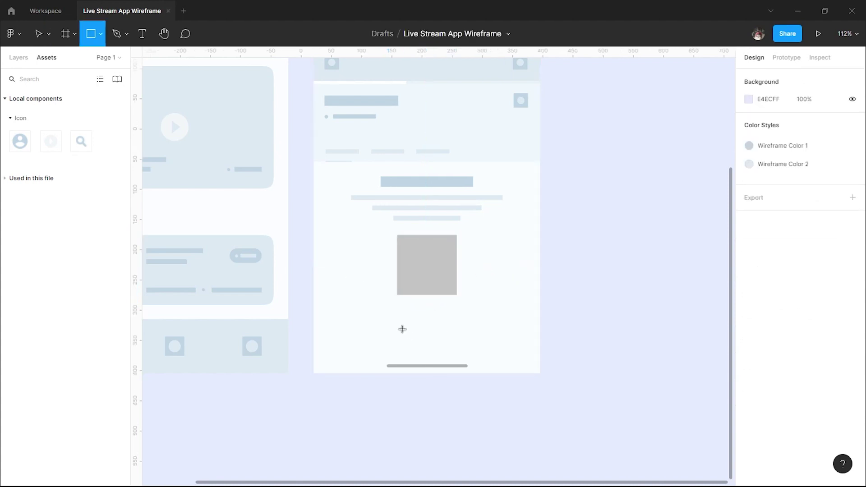
{"action": "left_click_drag", "start_coordinate": [354, 316], "coordinate": [517, 350]}
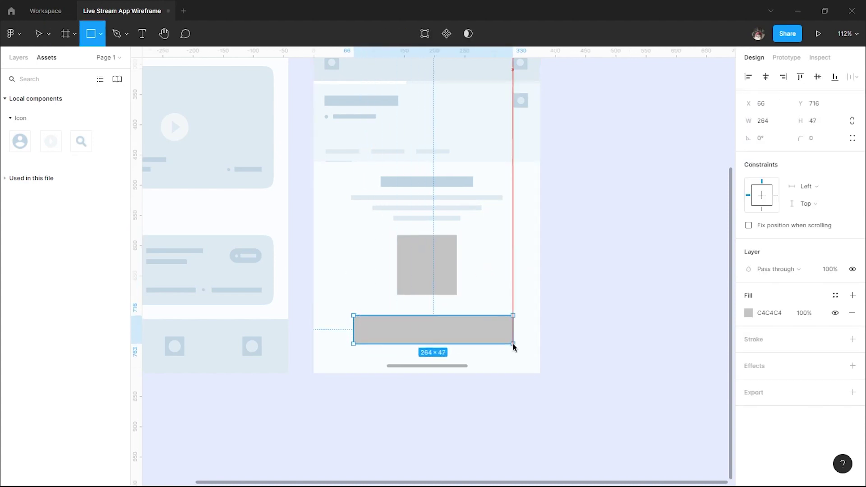
{"action": "left_click_drag", "start_coordinate": [518, 351], "coordinate": [516, 352]}
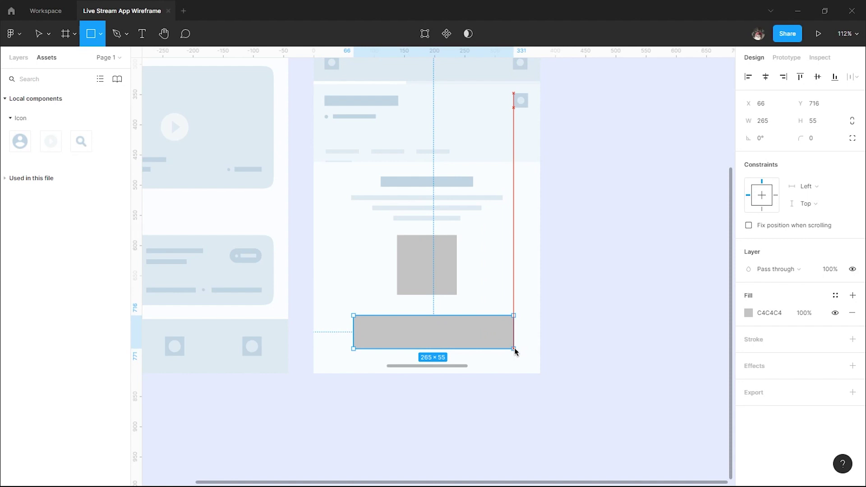
{"action": "left_click", "coordinate": [831, 120]}
{"action": "key", "text": "Up"}
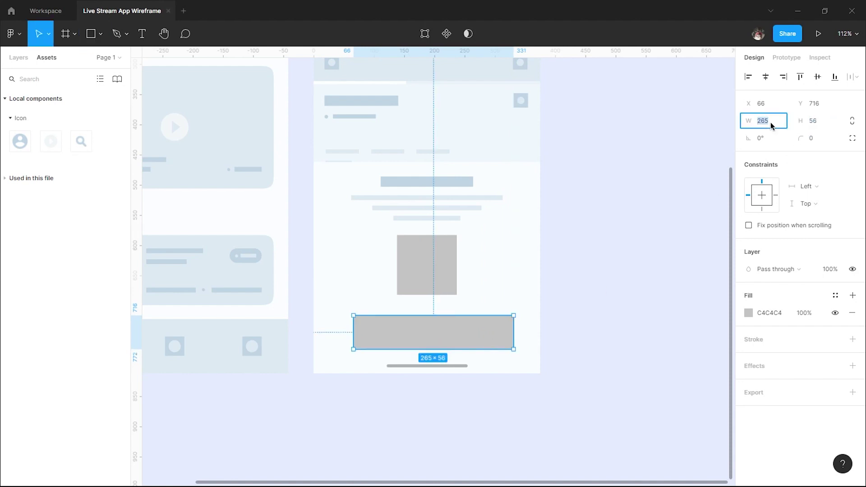
{"action": "type", "text": "303"}
{"action": "left_click", "coordinate": [829, 137]}
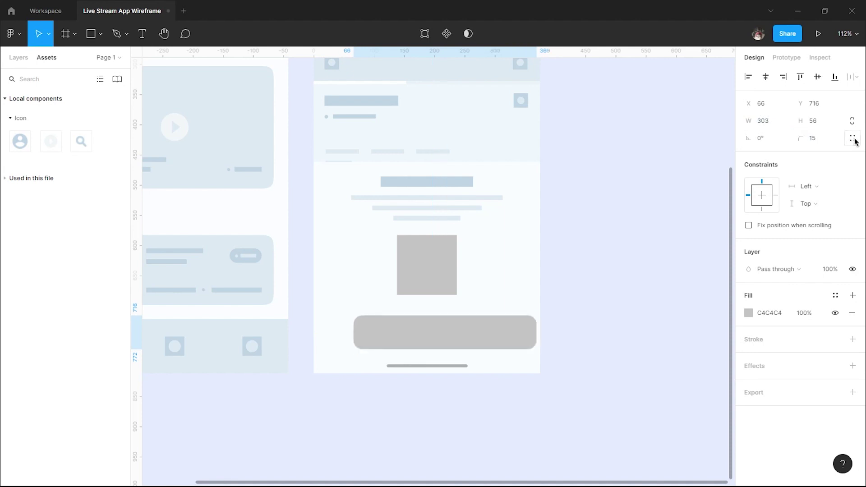
{"action": "left_click", "coordinate": [852, 139]}
{"action": "left_click", "coordinate": [851, 156]}
{"action": "left_click", "coordinate": [646, 289]}
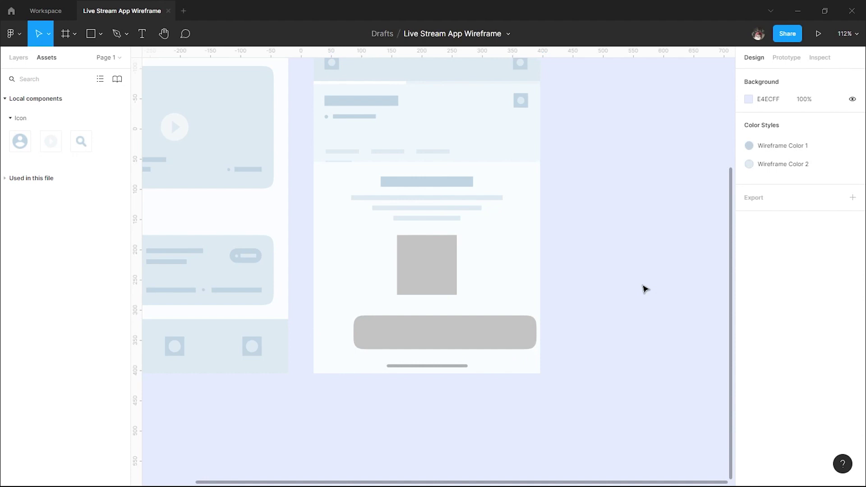
{"action": "left_click_drag", "start_coordinate": [442, 332], "coordinate": [427, 328]}
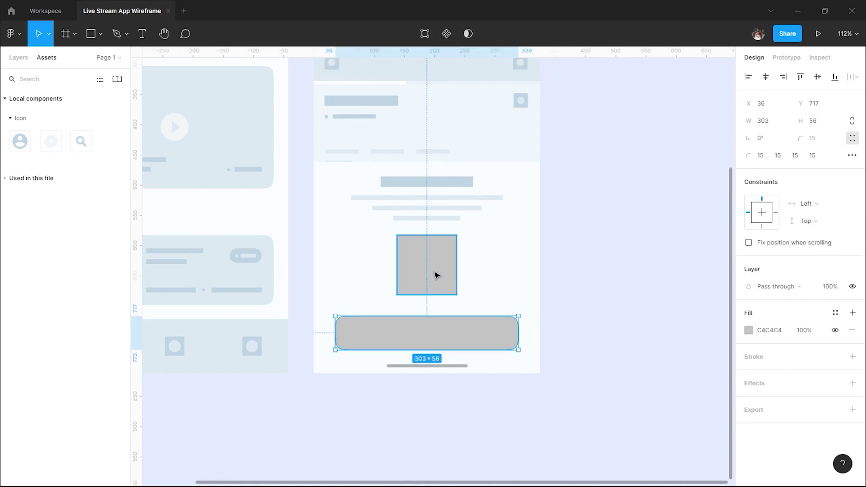
Step: Fill the grey square with the image placeholder icon and centre it sideways
{"action": "left_click", "coordinate": [437, 276]}
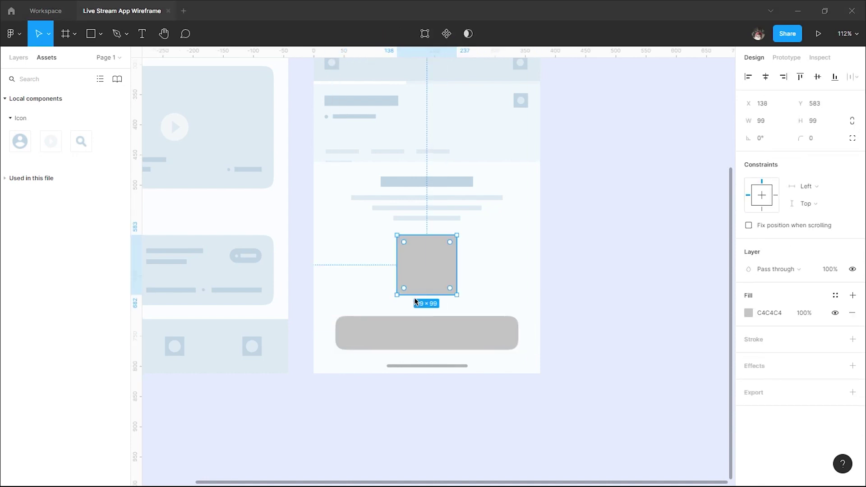
{"action": "left_click", "coordinate": [427, 272]}
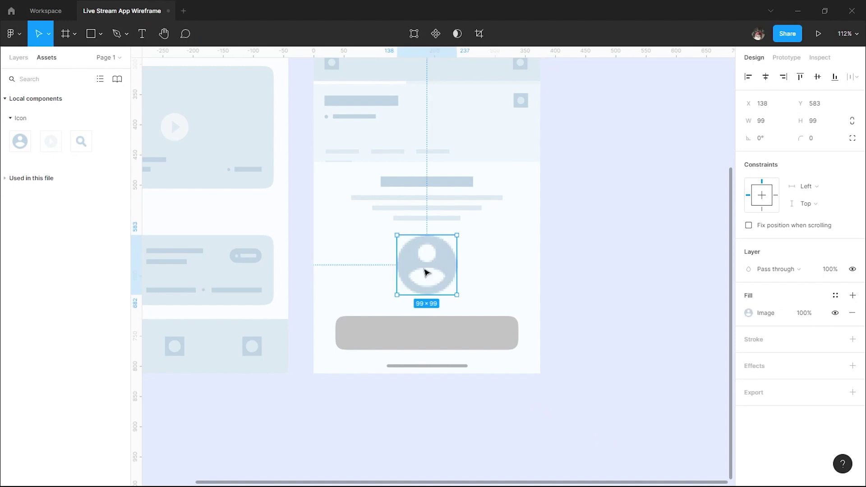
{"action": "key", "text": "ctrl+z"}
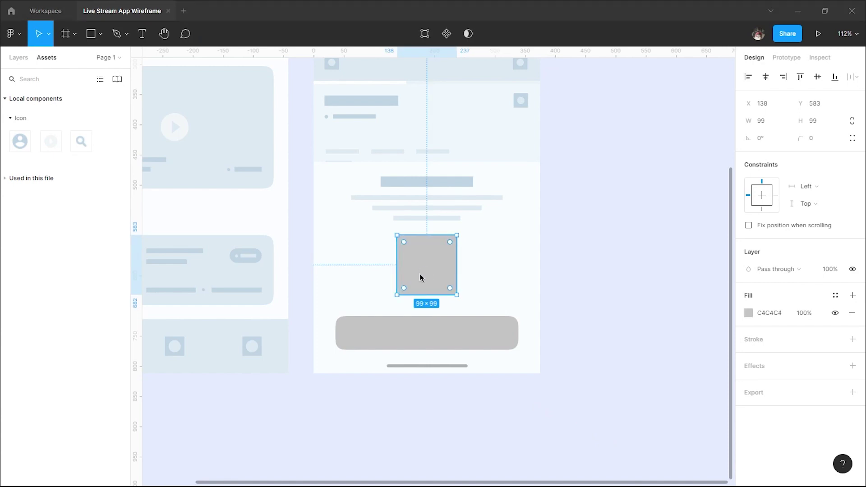
{"action": "left_click", "coordinate": [426, 271]}
{"action": "key", "text": "Escape"}
{"action": "left_click", "coordinate": [432, 265]}
{"action": "left_click_drag", "start_coordinate": [432, 265], "coordinate": [430, 265]}
{"action": "left_click", "coordinate": [445, 323]}
Step: Nudge the rounded grey button up into place below the image placeholder
{"action": "left_click", "coordinate": [428, 267]}
{"action": "left_click", "coordinate": [446, 320]}
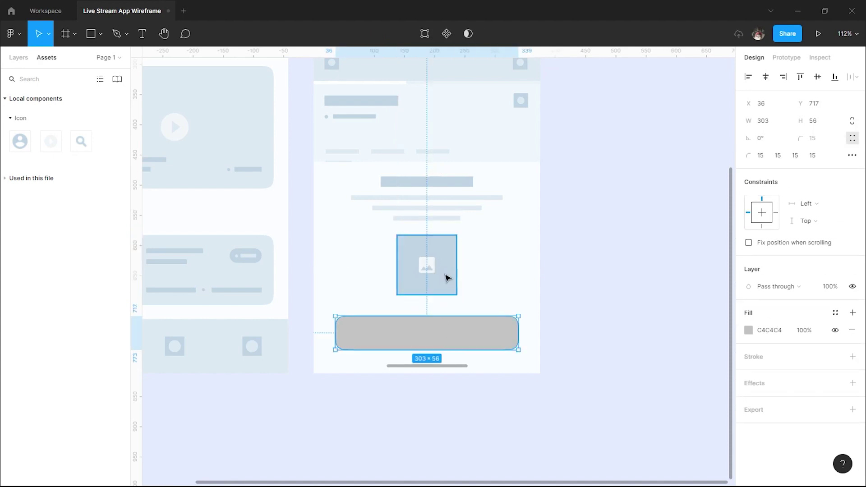
{"action": "key", "text": "Up"}
{"action": "key", "text": "Up"}
{"action": "key", "text": "Up"}
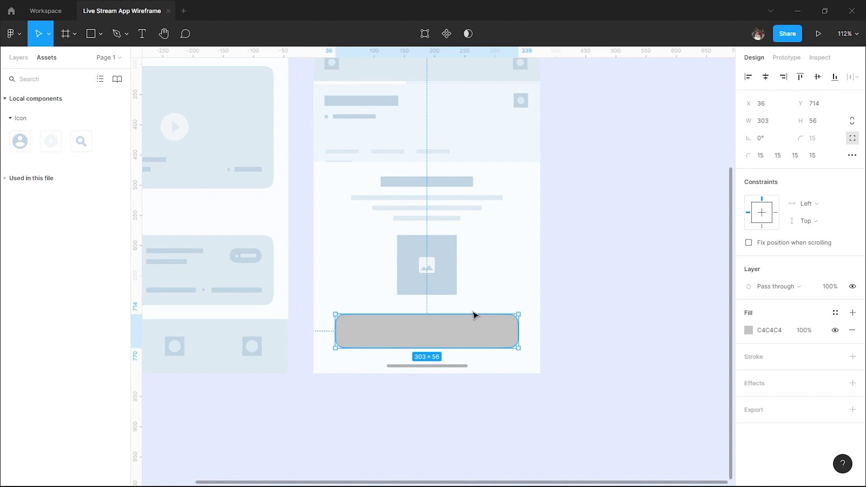
{"action": "left_click_drag", "start_coordinate": [475, 332], "coordinate": [470, 332]}
{"action": "key", "text": "Up"}
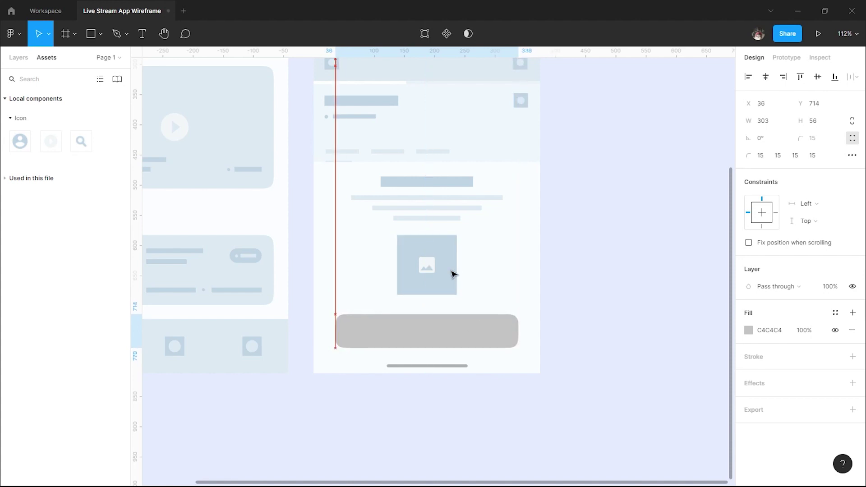
{"action": "left_click", "coordinate": [557, 249]}
{"action": "scroll", "coordinate": [560, 252], "scroll_direction": "down", "scroll_amount": 3, "text": "ctrl"}
Step: Change the wide rounded button's fill to light blue 5CC4FF
{"action": "left_click", "coordinate": [509, 317]}
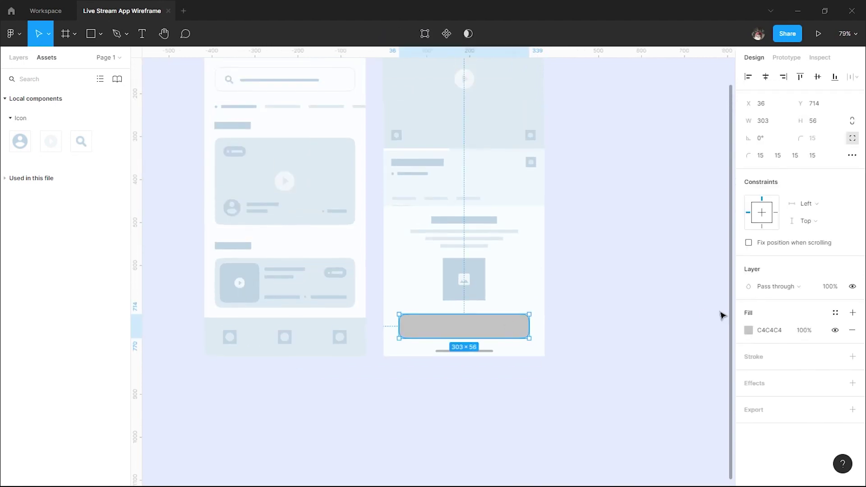
{"action": "left_click", "coordinate": [748, 329]}
{"action": "type", "text": "5CC4FF"}
{"action": "key", "text": "Return"}
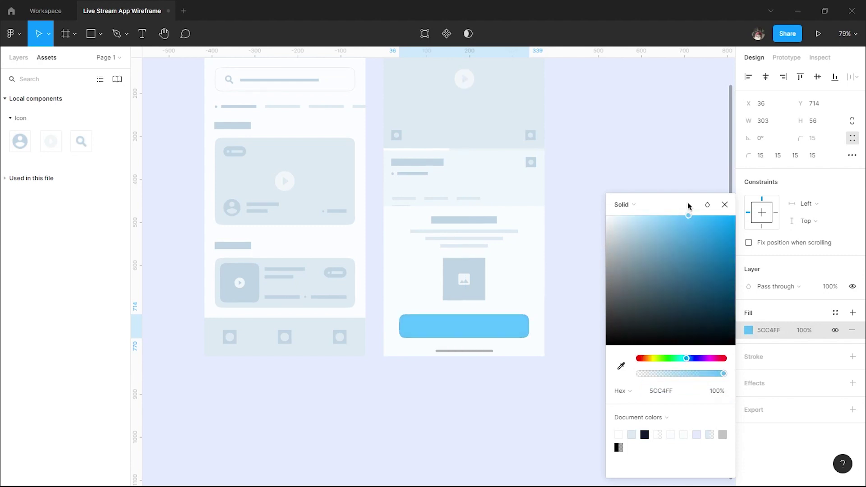
{"action": "left_click", "coordinate": [562, 263]}
Step: Start a text label on the blue button, then discard the empty text layer
{"action": "key", "text": "t"}
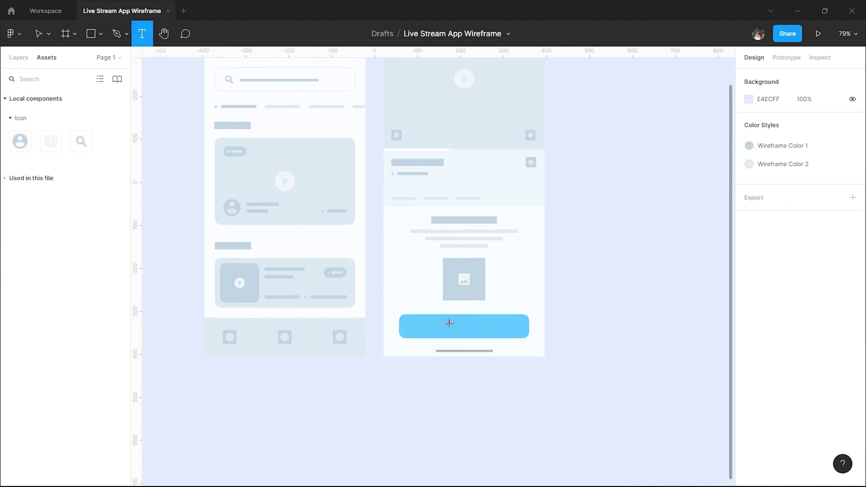
{"action": "left_click", "coordinate": [450, 323]}
{"action": "left_click", "coordinate": [570, 325]}
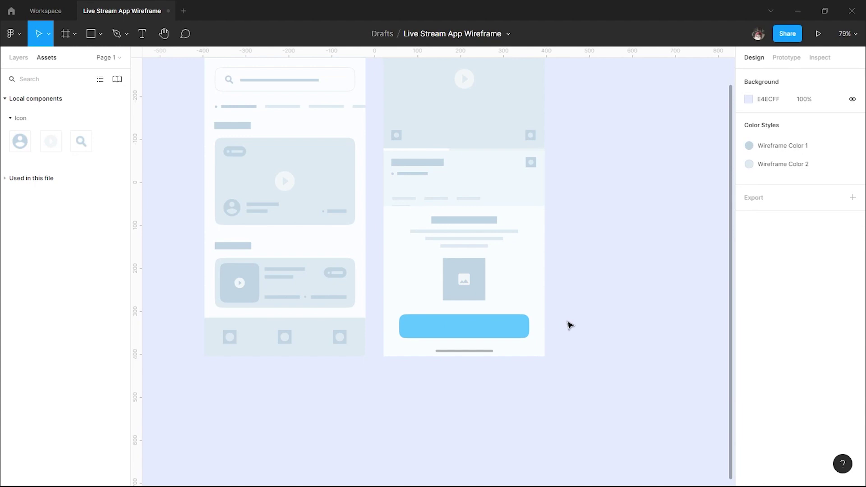
{"action": "scroll", "coordinate": [522, 329], "scroll_direction": "up", "scroll_amount": 3}
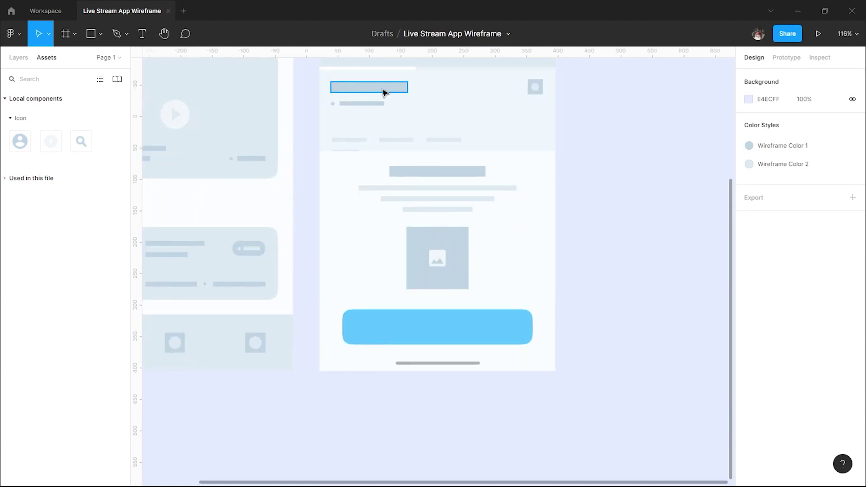
Step: Copy the title bar into the blue button and nudge it to the centre
{"action": "left_click_drag", "start_coordinate": [385, 91], "coordinate": [442, 316]}
{"action": "right_click", "coordinate": [440, 313]}
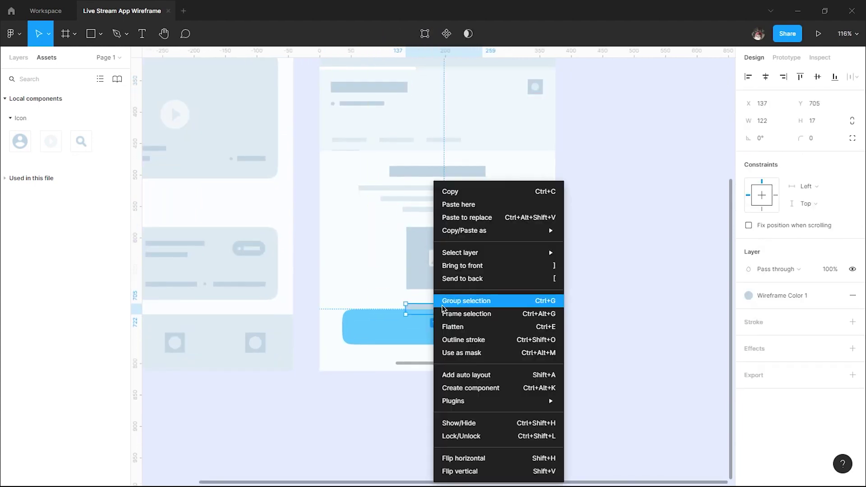
{"action": "key", "text": "Escape"}
{"action": "mouse_move", "coordinate": [470, 307]}
{"action": "left_mouse_down"}
{"action": "mouse_move", "coordinate": [456, 334]}
{"action": "mouse_move", "coordinate": [468, 333]}
{"action": "left_mouse_up"}
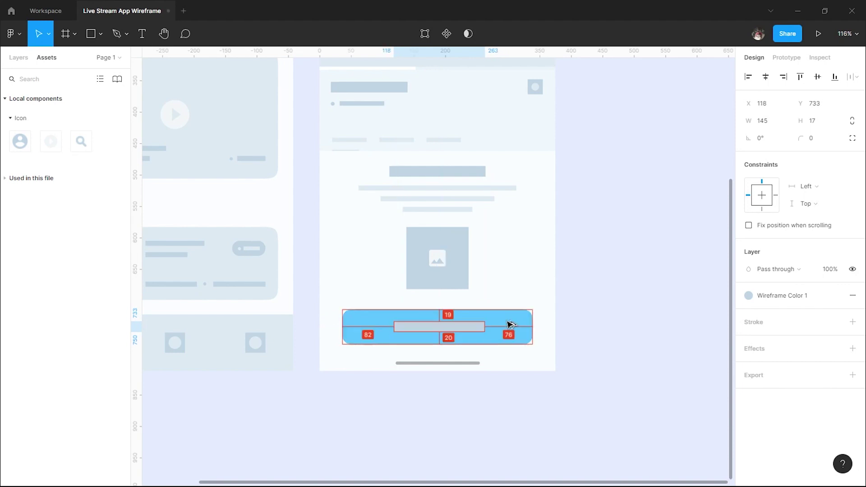
{"action": "key", "text": "Left"}
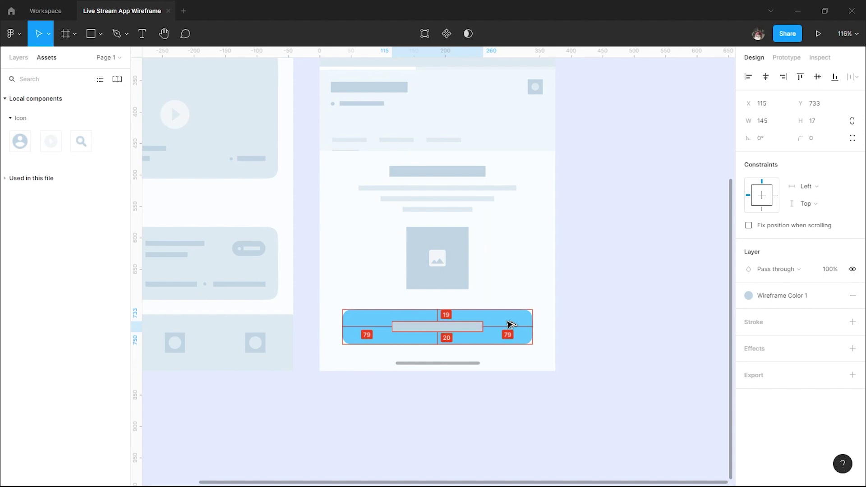
{"action": "left_click", "coordinate": [626, 294]}
Step: Make the grey label bar inside the button thinner, 145×14
{"action": "key", "text": "shift+1"}
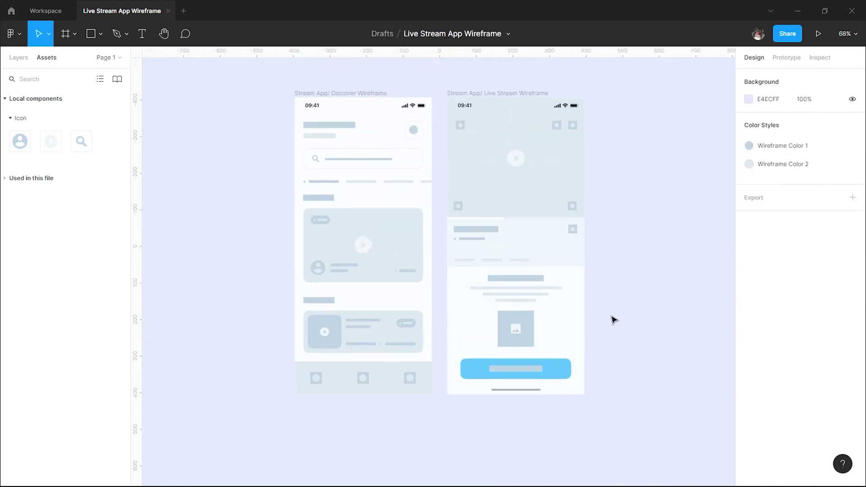
{"action": "scroll", "coordinate": [553, 404], "scroll_direction": "up", "scroll_amount": 5}
{"action": "left_click", "coordinate": [494, 332]}
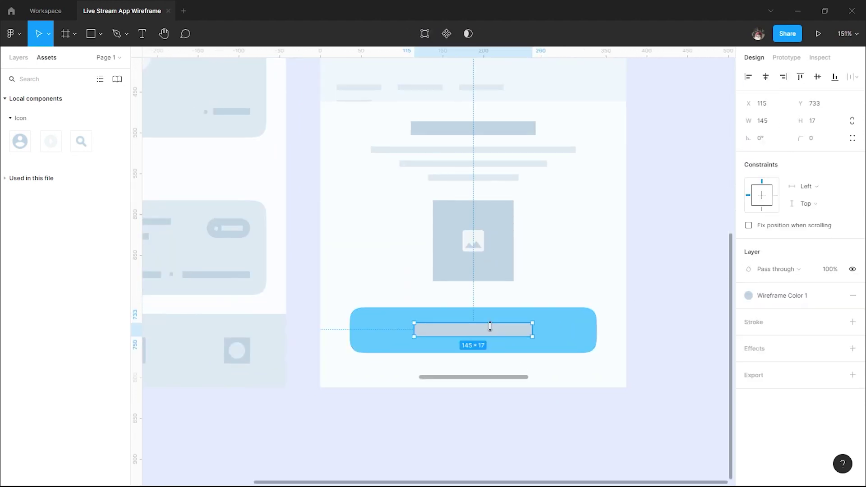
{"action": "left_click_drag", "start_coordinate": [487, 327], "coordinate": [488, 334]}
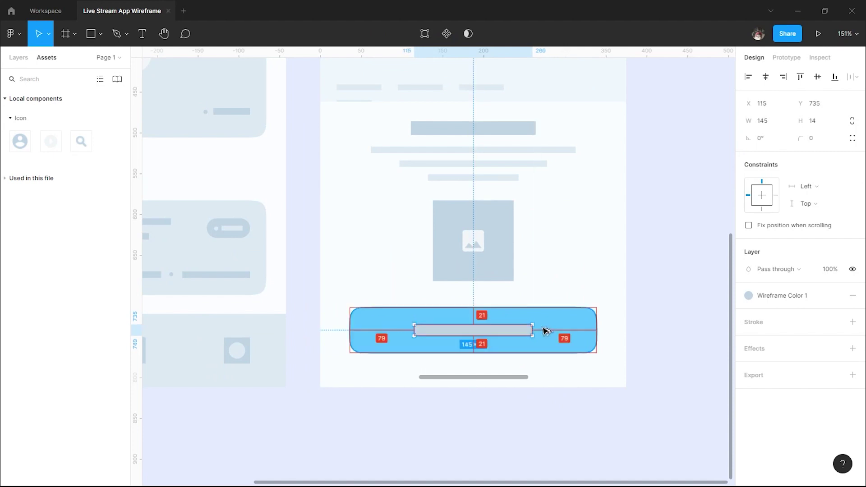
{"action": "scroll", "coordinate": [544, 330], "scroll_direction": "down", "scroll_amount": 3}
{"action": "scroll", "coordinate": [546, 329], "scroll_direction": "down", "scroll_amount": 2}
{"action": "left_click", "coordinate": [616, 281]}
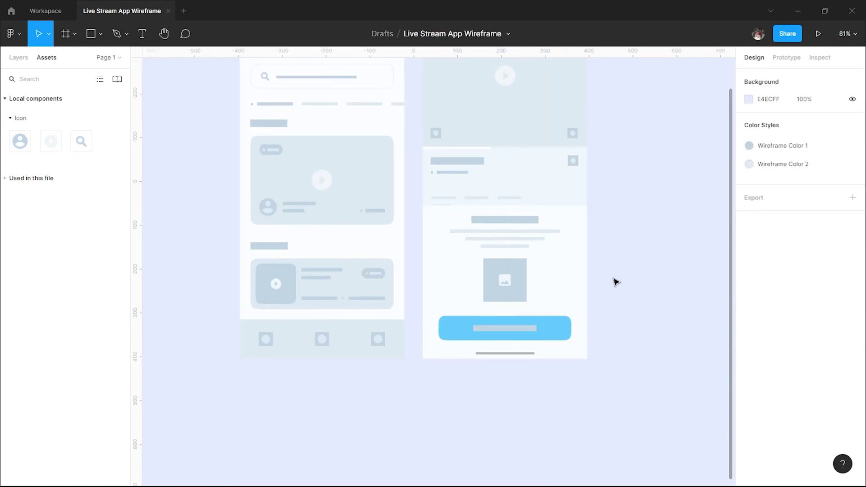
Step: Show the Layers panel and inspect the lower Discover card's pill badge
{"action": "scroll", "coordinate": [616, 282], "scroll_direction": "up", "scroll_amount": 1}
{"action": "scroll", "coordinate": [616, 282], "scroll_direction": "up", "scroll_amount": 2}
{"action": "scroll", "coordinate": [616, 282], "scroll_direction": "down", "scroll_amount": 1}
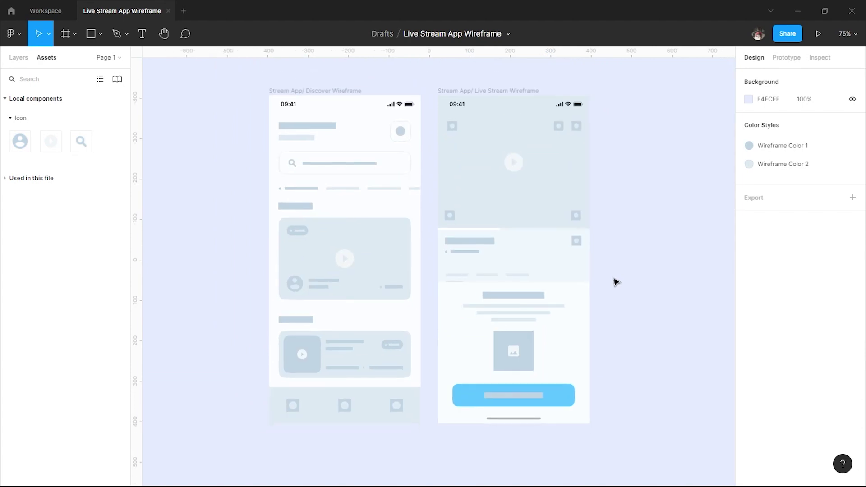
{"action": "scroll", "coordinate": [617, 282], "scroll_direction": "up", "scroll_amount": 1}
{"action": "key", "text": "alt+1"}
{"action": "scroll", "coordinate": [591, 285], "scroll_direction": "up", "scroll_amount": 5}
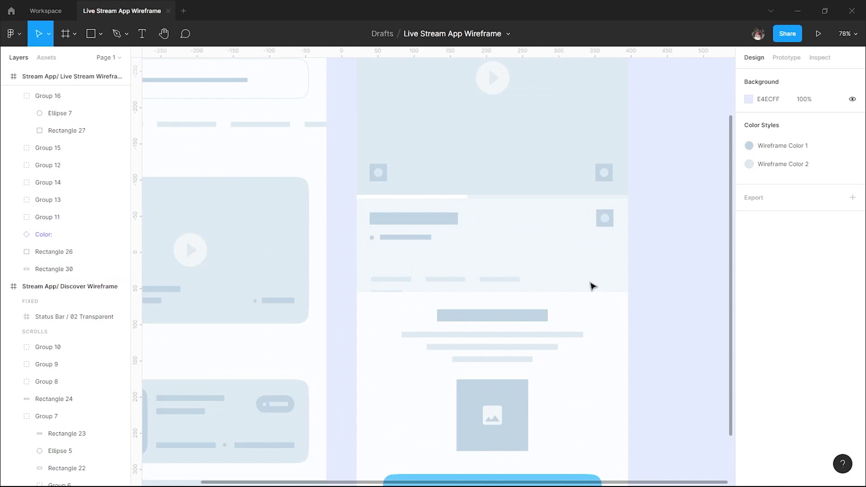
{"action": "left_click", "coordinate": [277, 405]}
{"action": "double_click", "coordinate": [275, 404]}
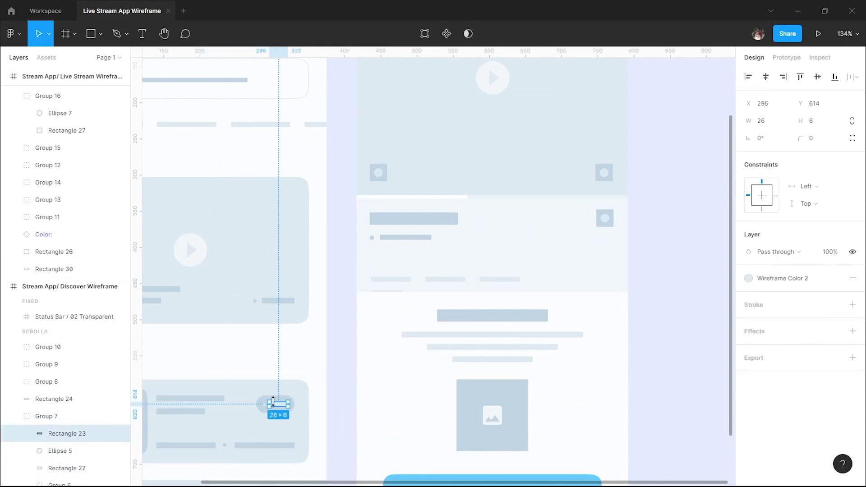
{"action": "left_click", "coordinate": [325, 401]}
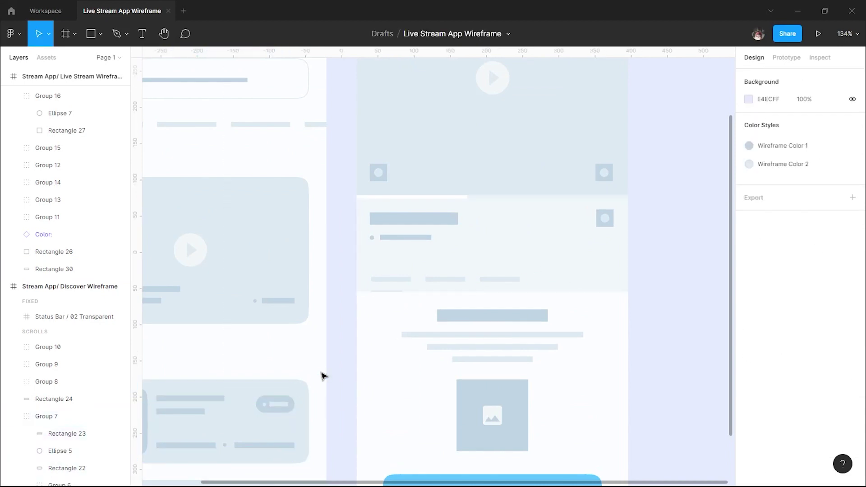
Step: Copy the top Discover card's pill badge into the title section, under the right icon
{"action": "left_click_drag", "start_coordinate": [250, 259], "coordinate": [362, 310]}
{"action": "left_click", "coordinate": [231, 251]}
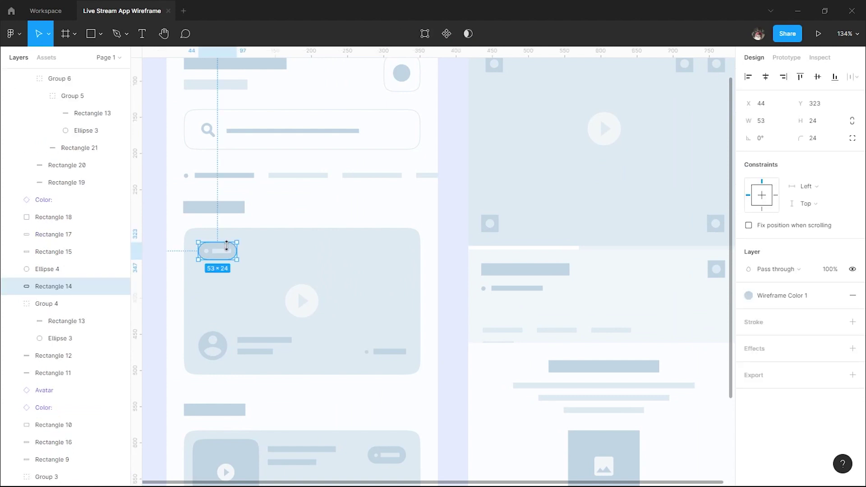
{"action": "left_click", "coordinate": [207, 251], "text": "shift"}
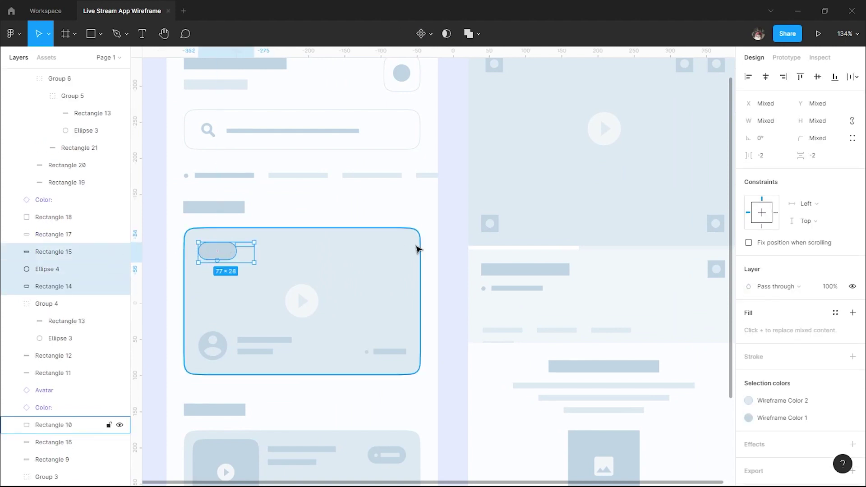
{"action": "mouse_move", "coordinate": [227, 251]}
{"action": "left_mouse_down"}
{"action": "mouse_move", "coordinate": [149, 288]}
{"action": "mouse_move", "coordinate": [474, 329]}
{"action": "left_mouse_up"}
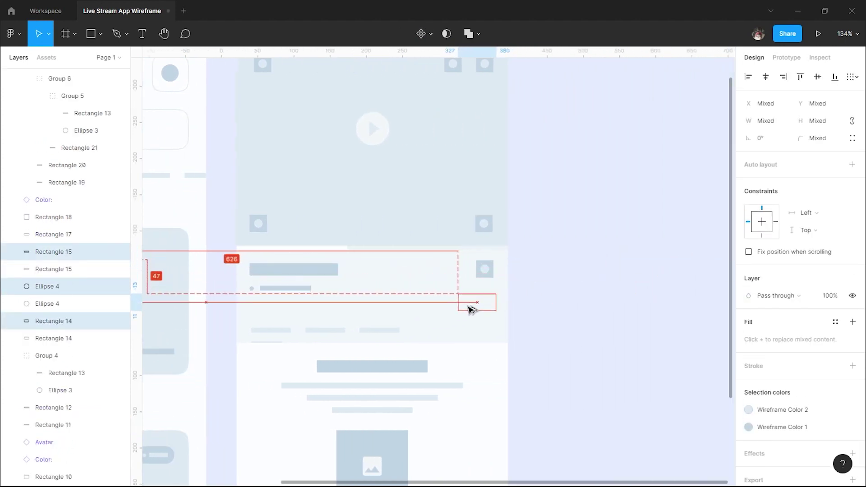
{"action": "scroll", "coordinate": [474, 330], "scroll_direction": "up", "scroll_amount": 5}
{"action": "left_click_drag", "start_coordinate": [475, 321], "coordinate": [475, 317]}
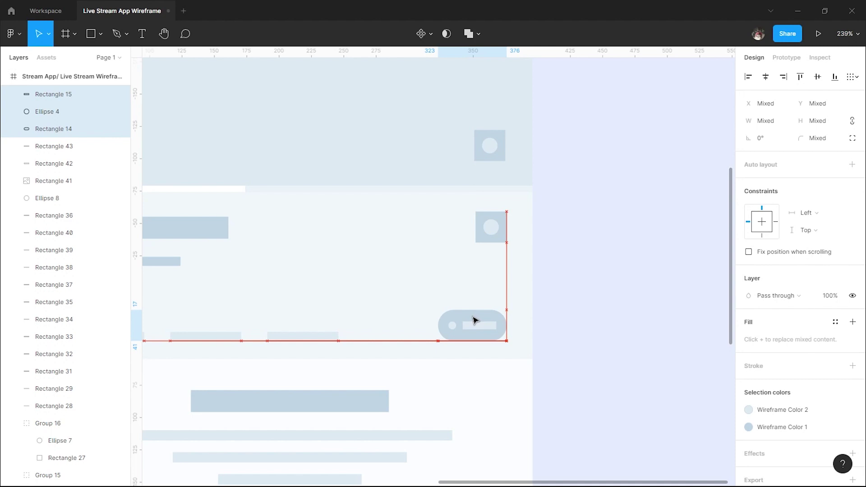
{"action": "left_click_drag", "start_coordinate": [476, 317], "coordinate": [475, 308]}
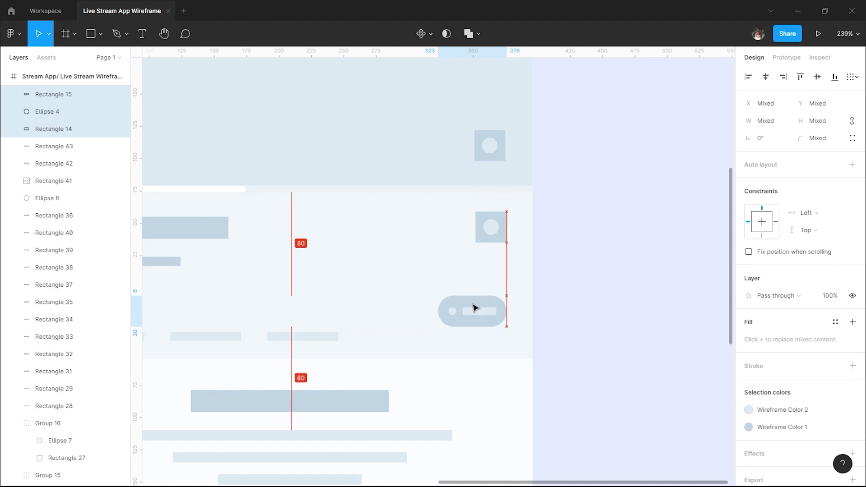
{"action": "key", "text": "Down"}
{"action": "key", "text": "Down"}
{"action": "key", "text": "Down"}
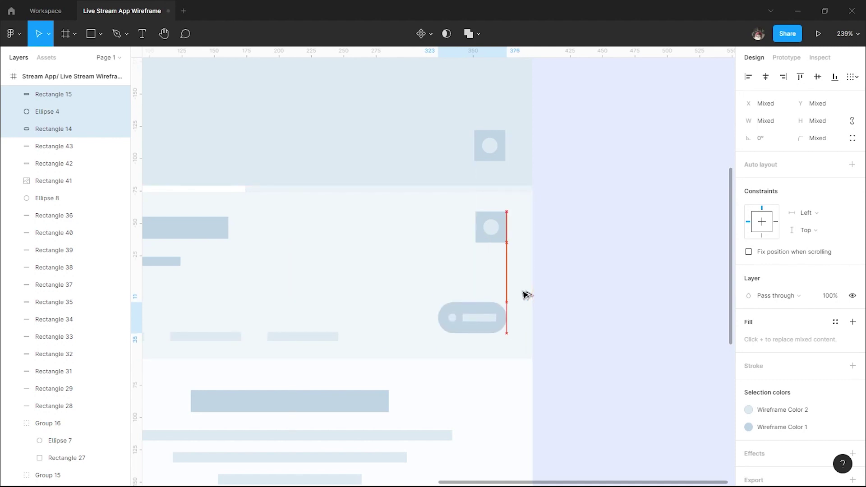
{"action": "left_click", "coordinate": [570, 272]}
Step: Fit both wireframe screens in view and centre them
{"action": "scroll", "coordinate": [570, 273], "scroll_direction": "down", "scroll_amount": 3, "text": "ctrl"}
{"action": "scroll", "coordinate": [522, 245], "scroll_direction": "down", "scroll_amount": 2, "text": "ctrl"}
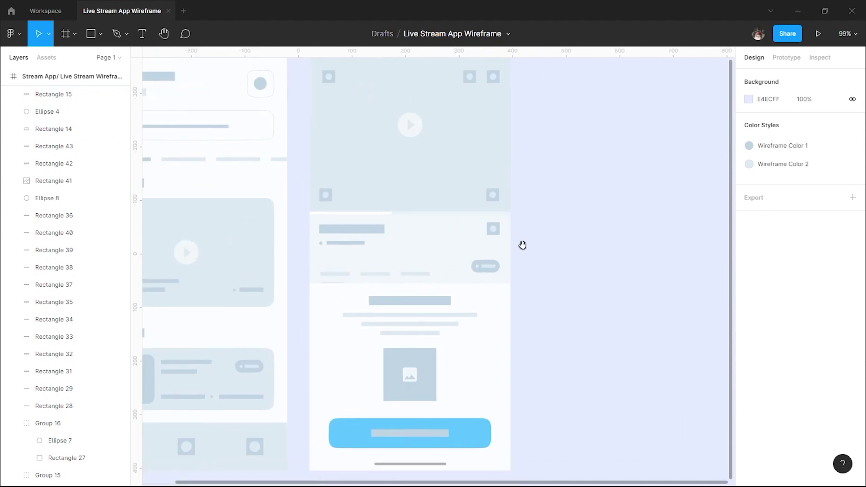
{"action": "key", "text": "shift+1"}
{"action": "left_click_drag", "start_coordinate": [555, 256], "coordinate": [558, 257]}
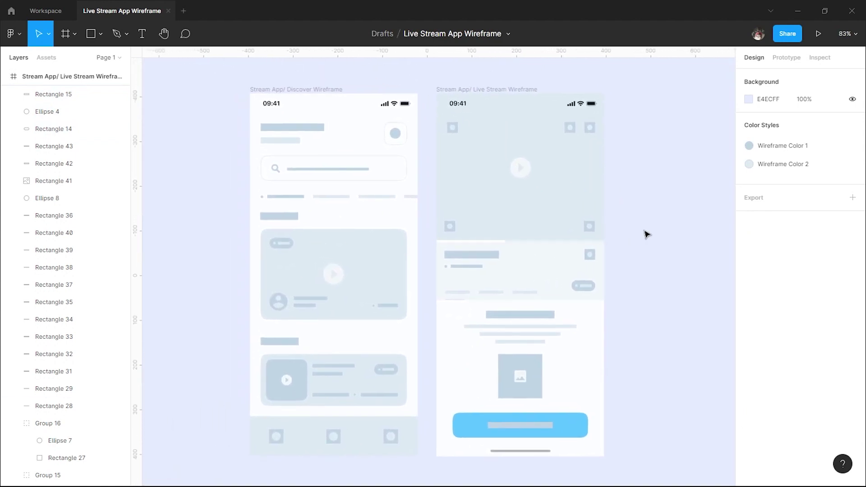